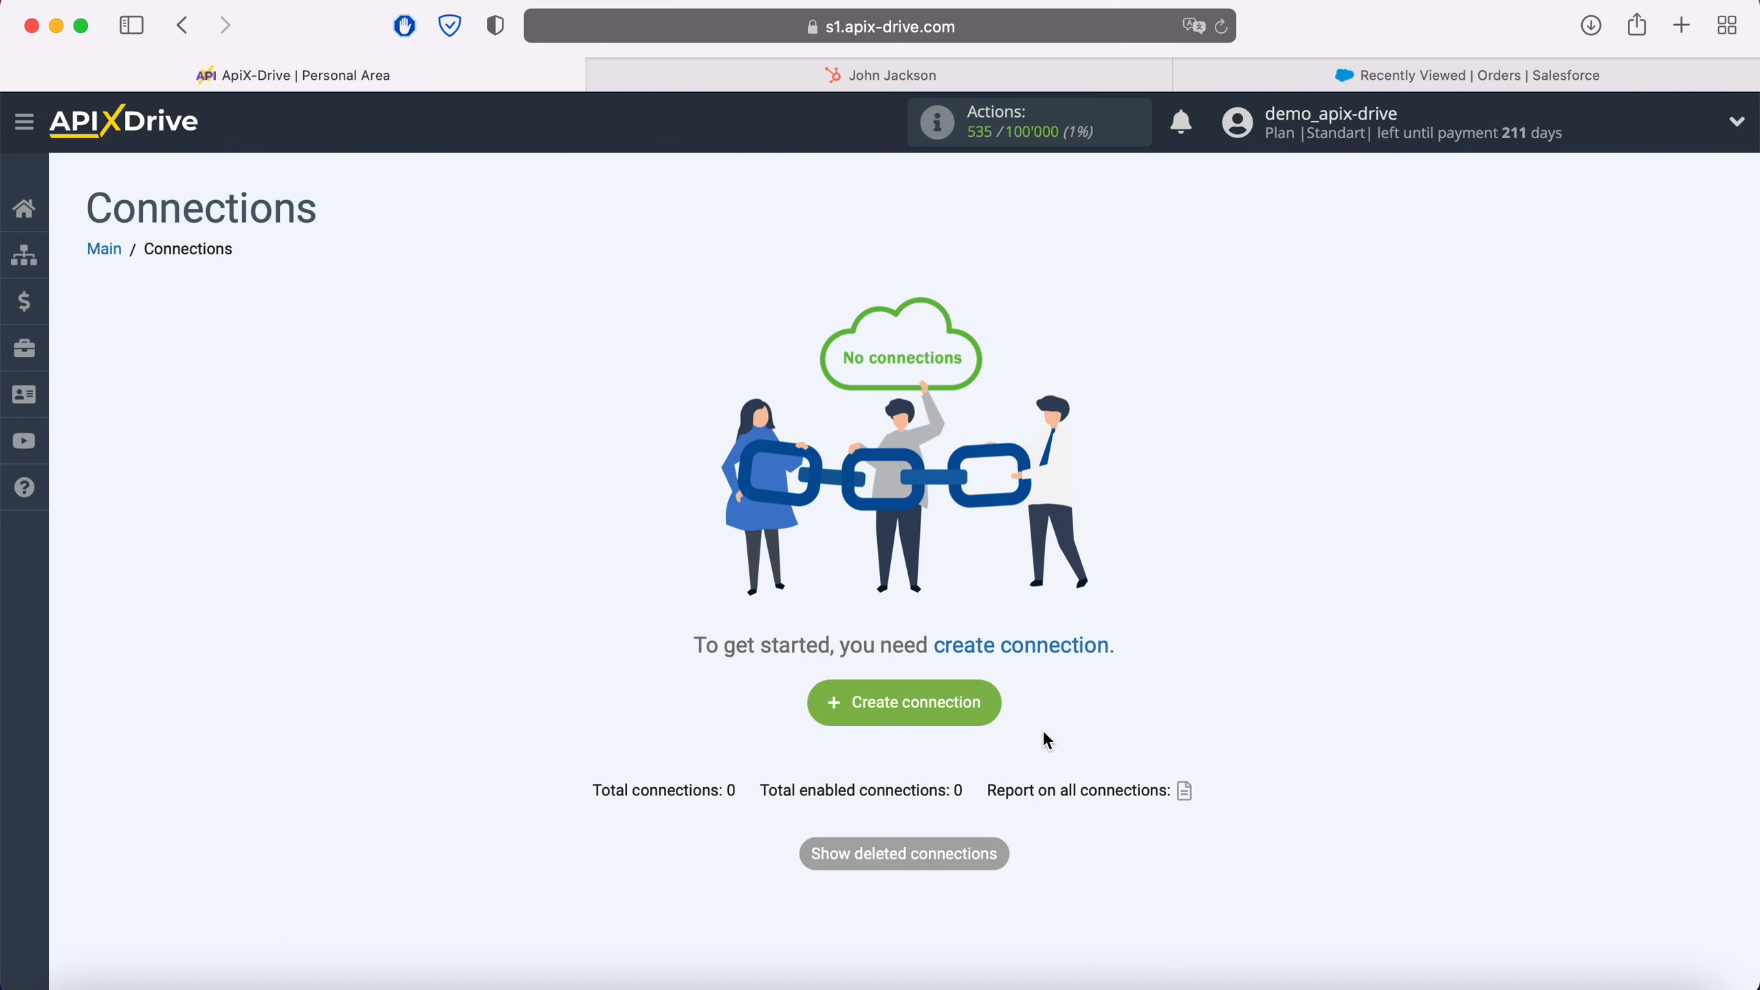
Create a new connection and set Hubspot as its data source system.
click(988, 719)
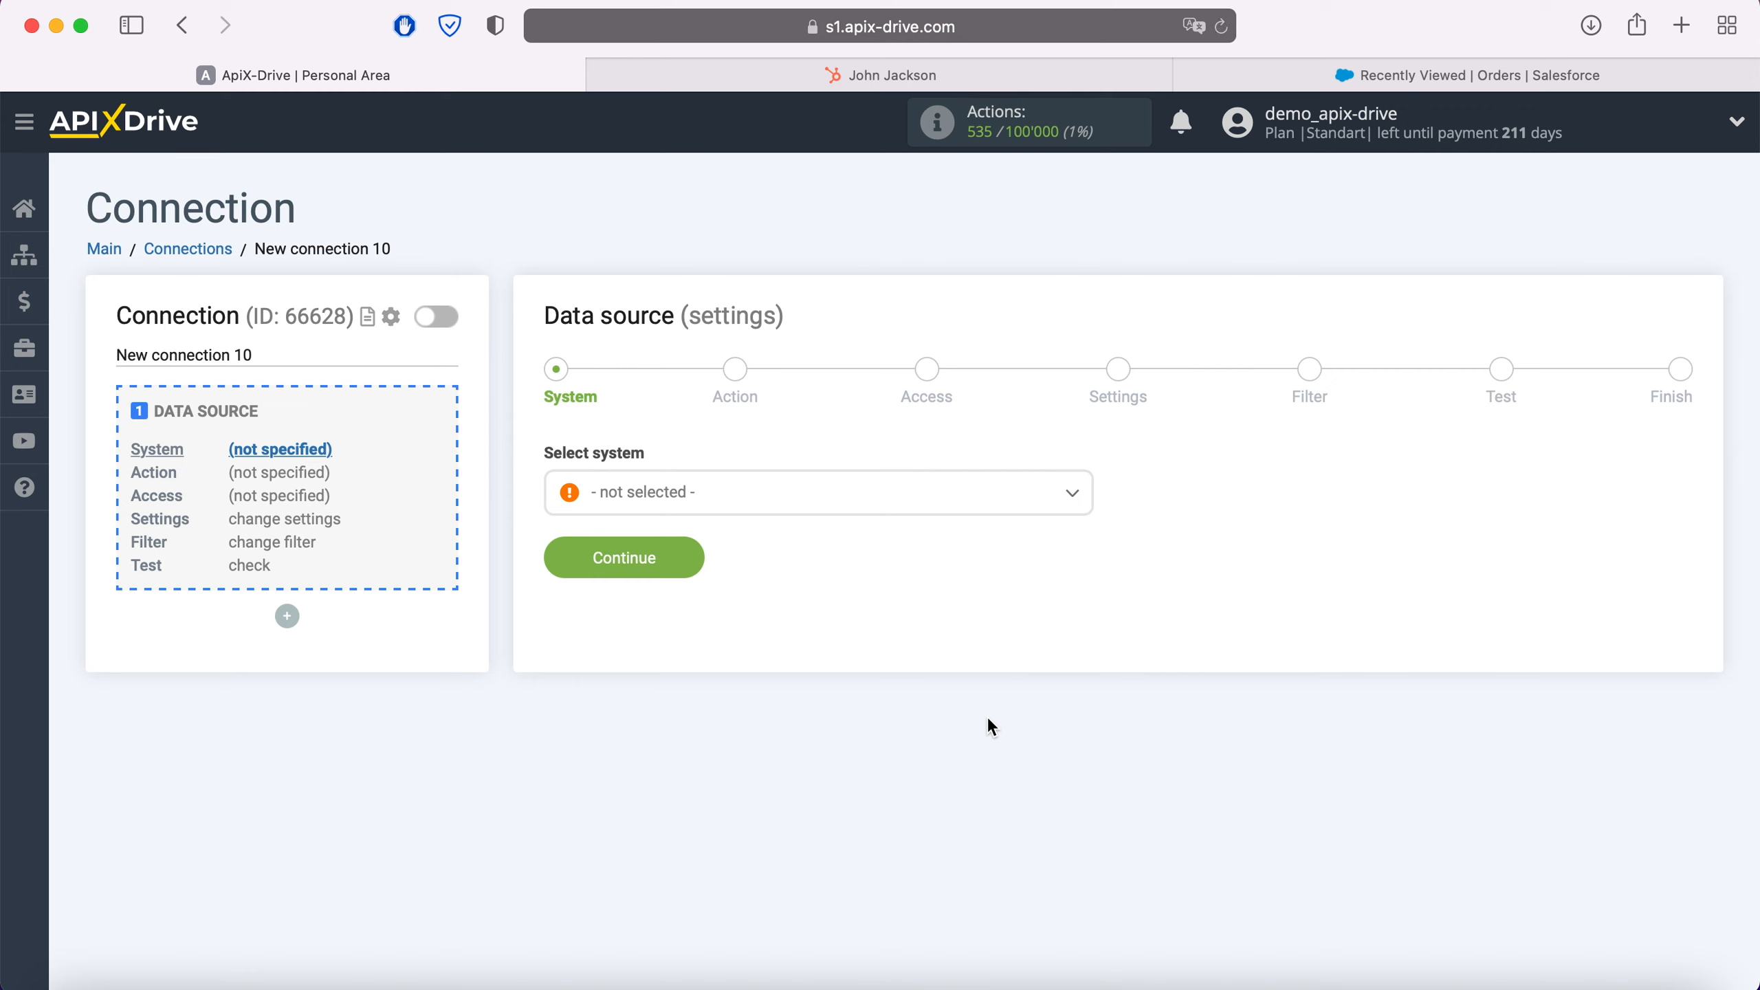
click(804, 504)
scroll(834, 634, down, 3)
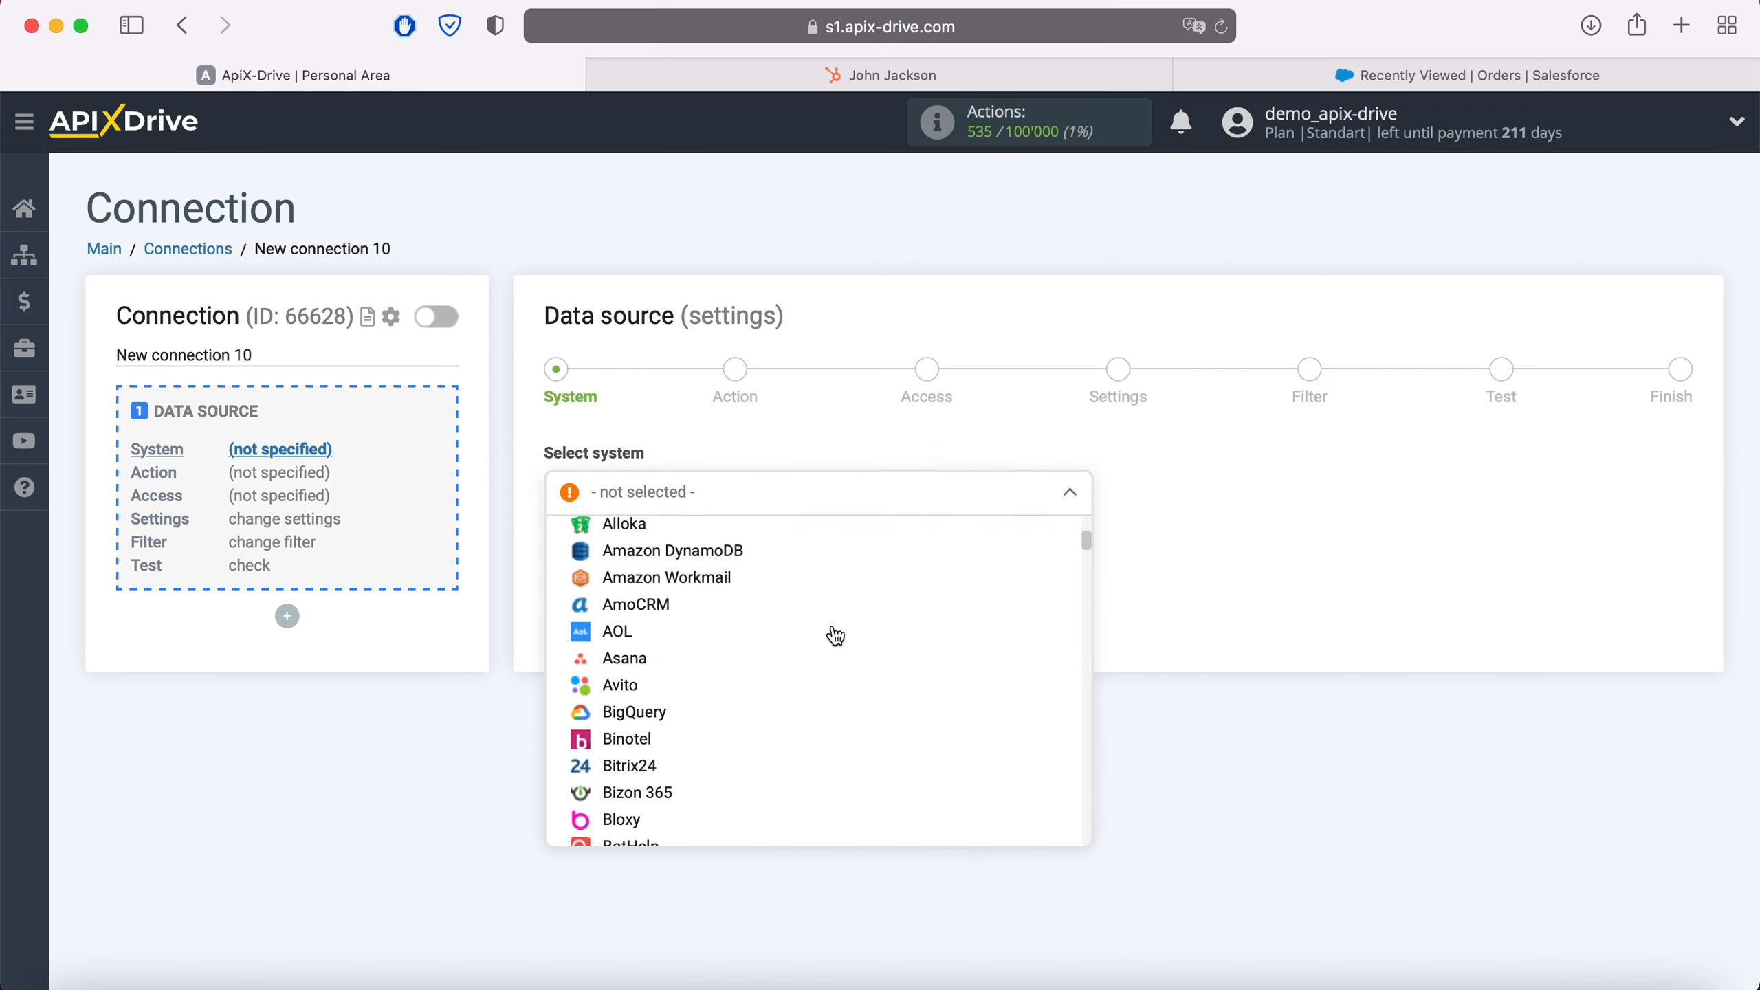
scroll(836, 635, down, 15)
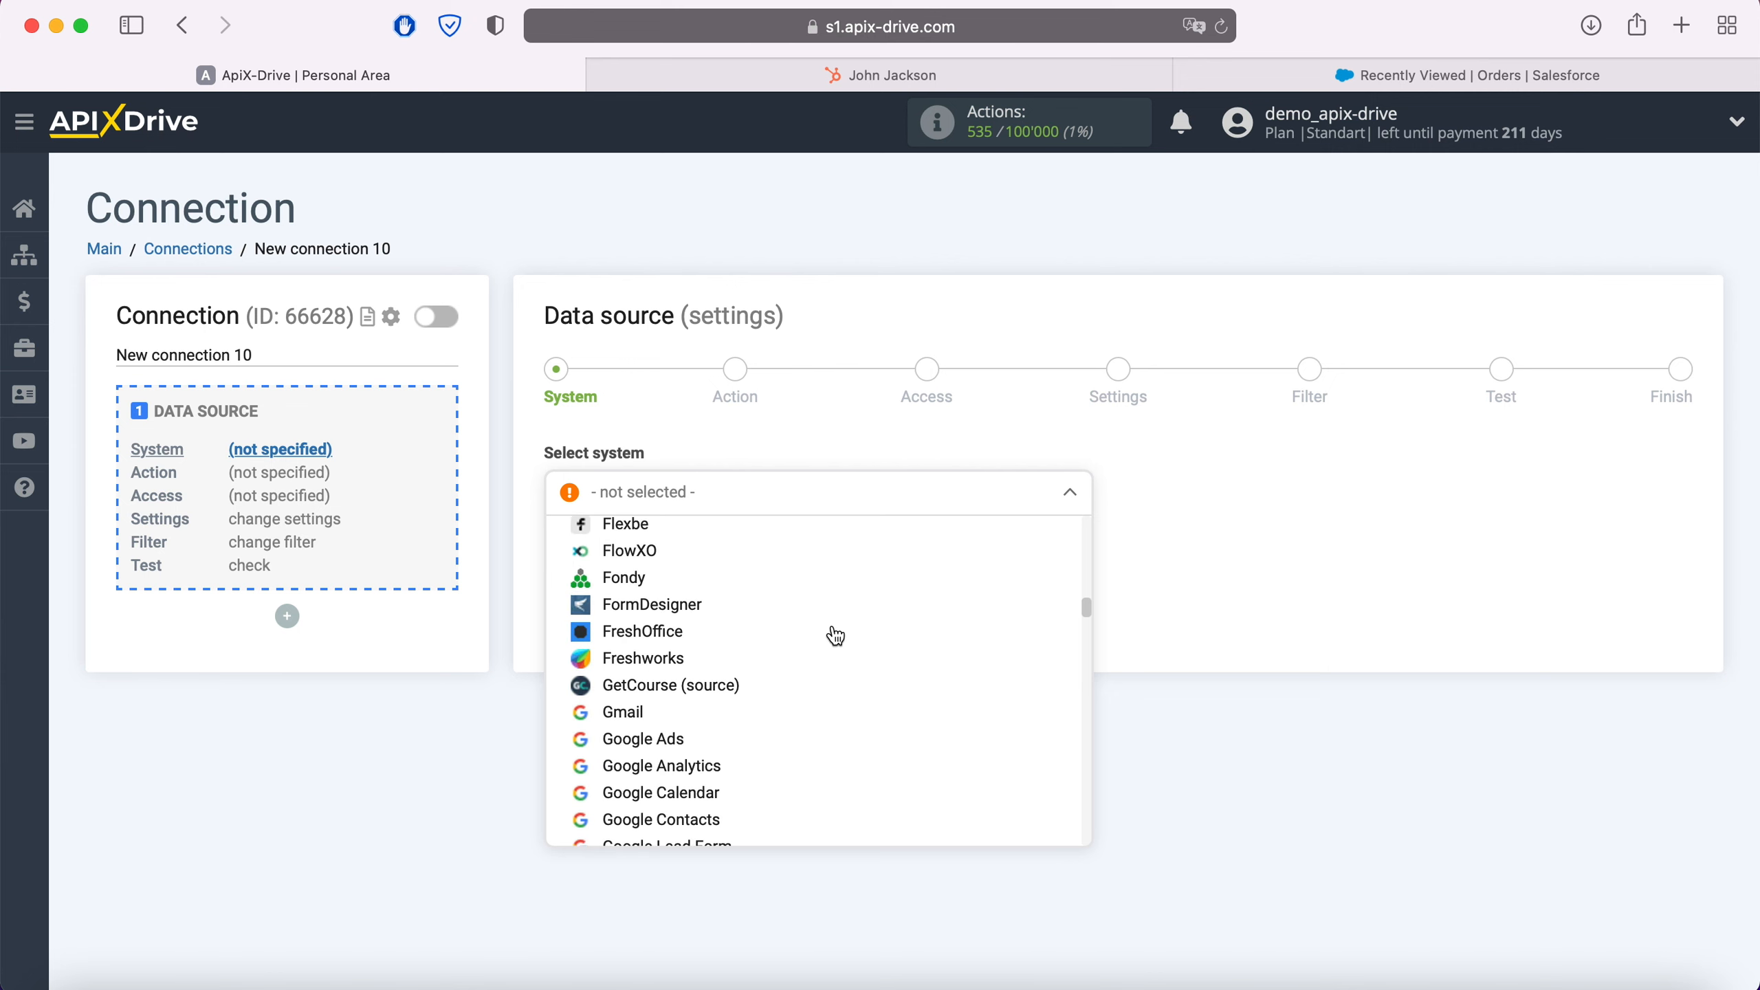
scroll(834, 634, down, 5)
click(653, 673)
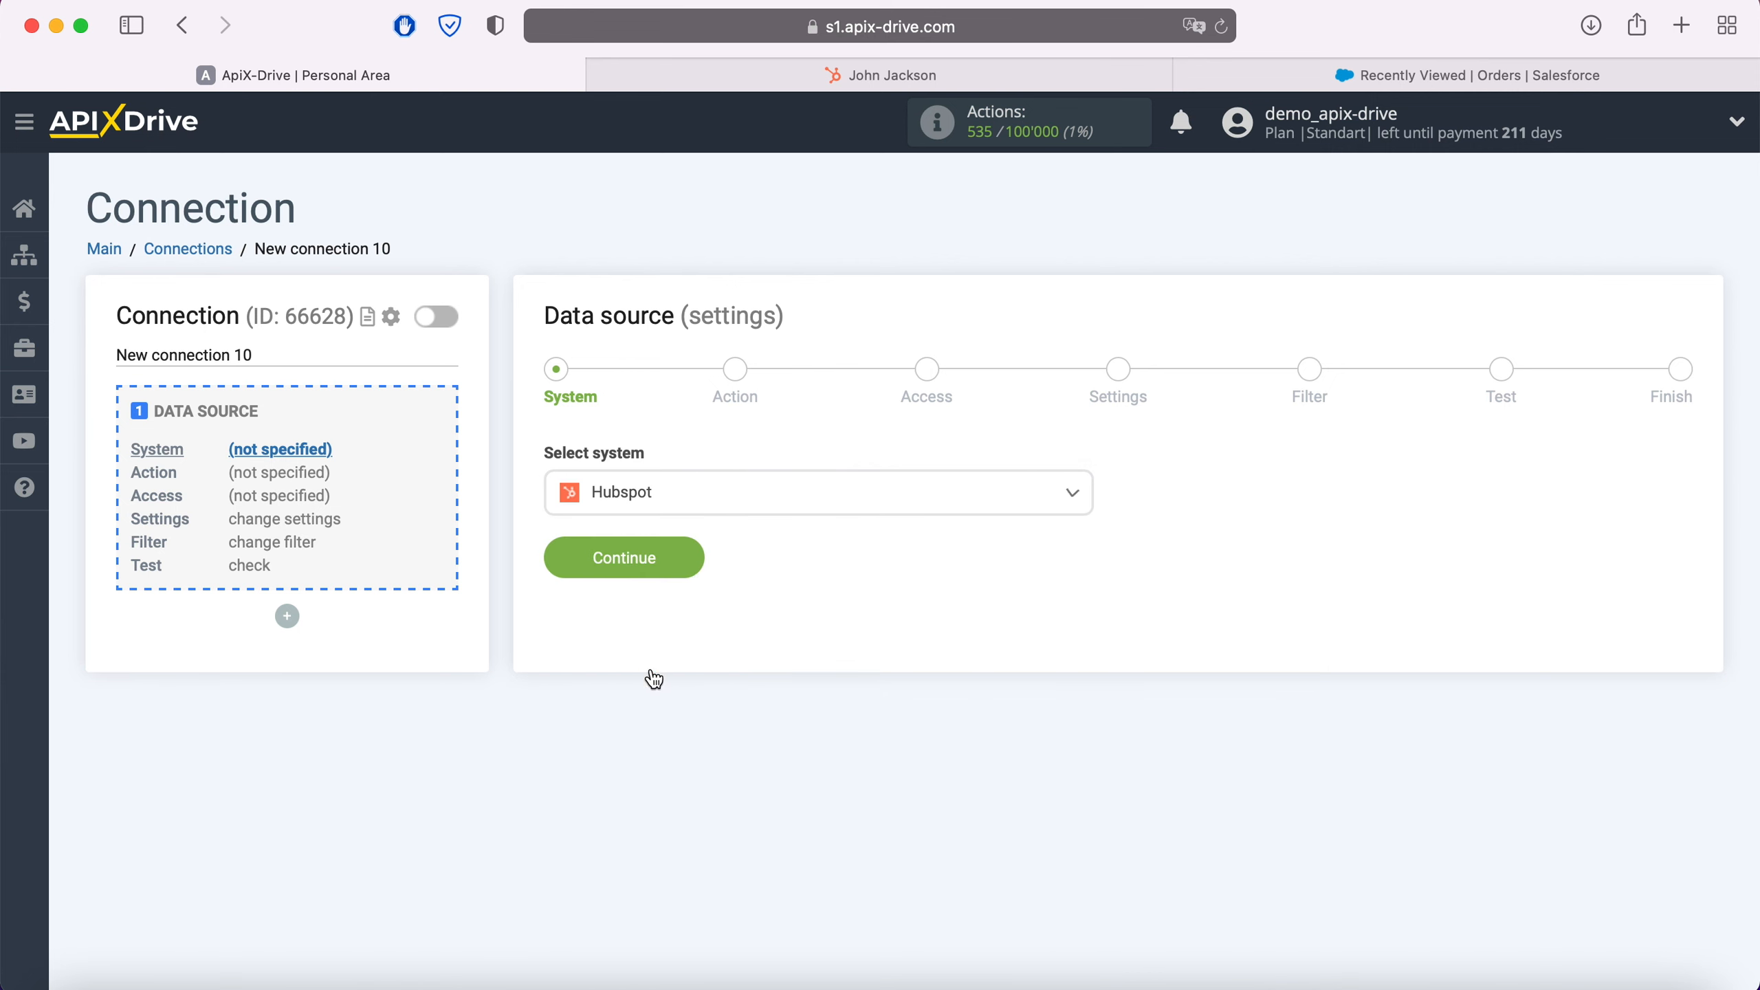
click(692, 556)
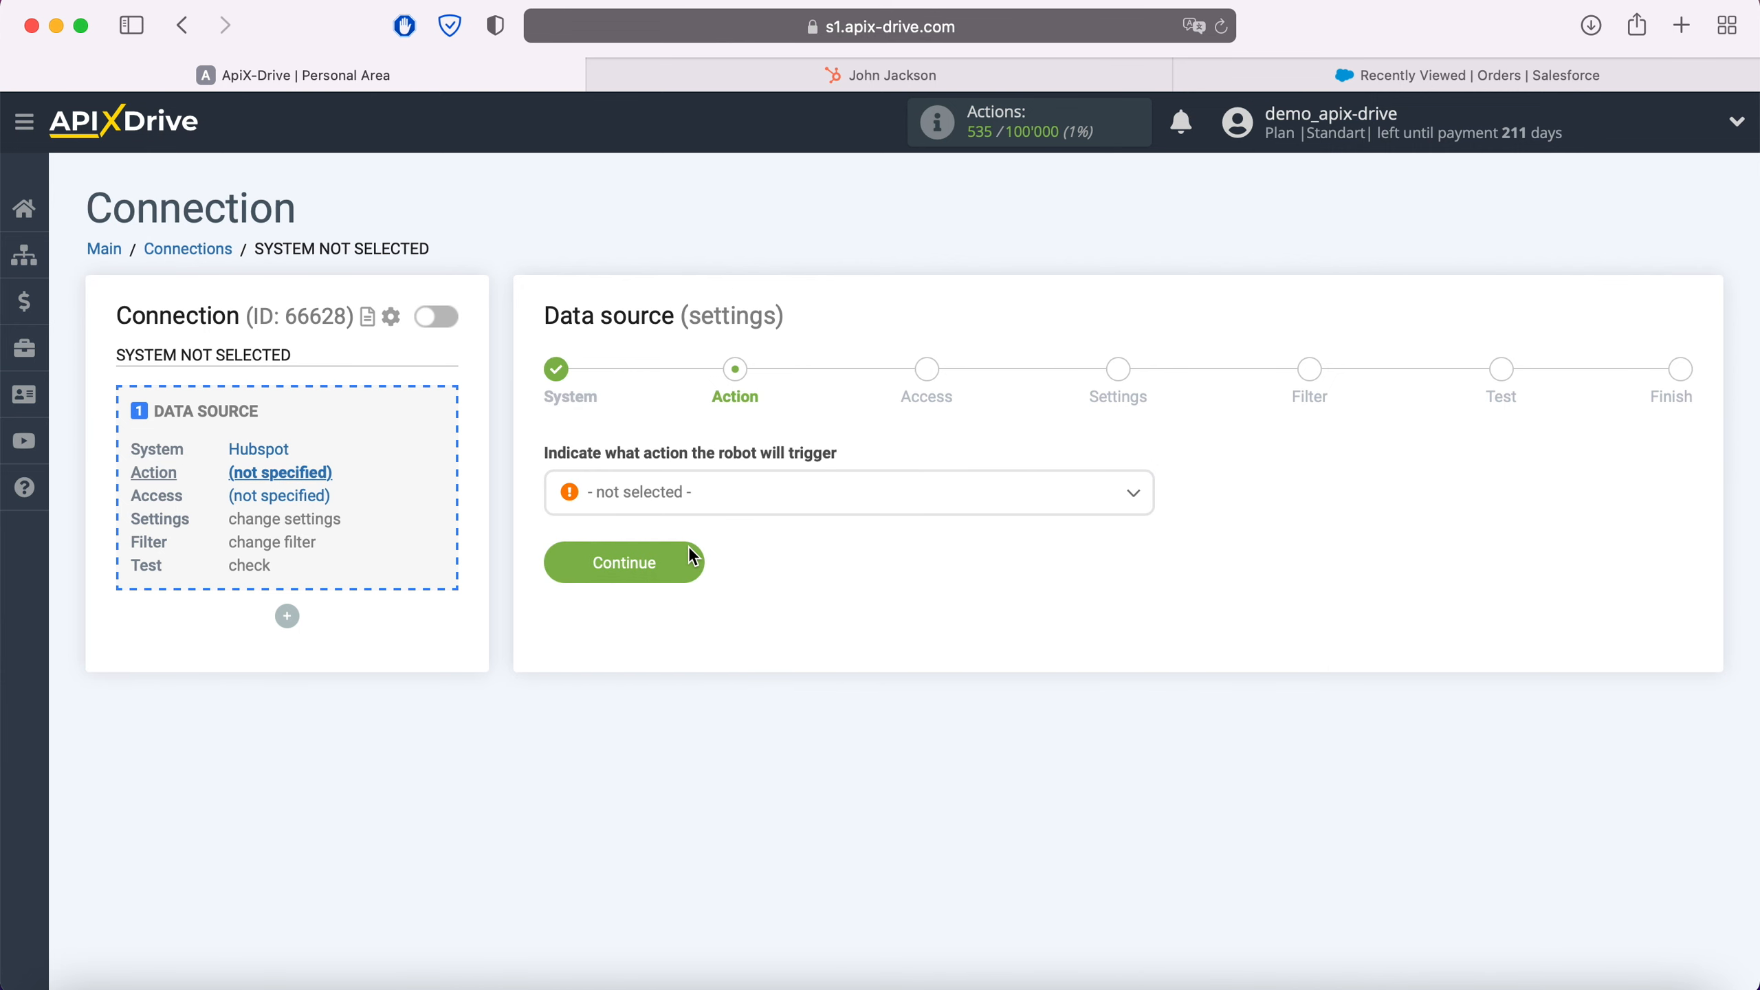
Set the data source's trigger action to Get Contacts (new).
click(797, 499)
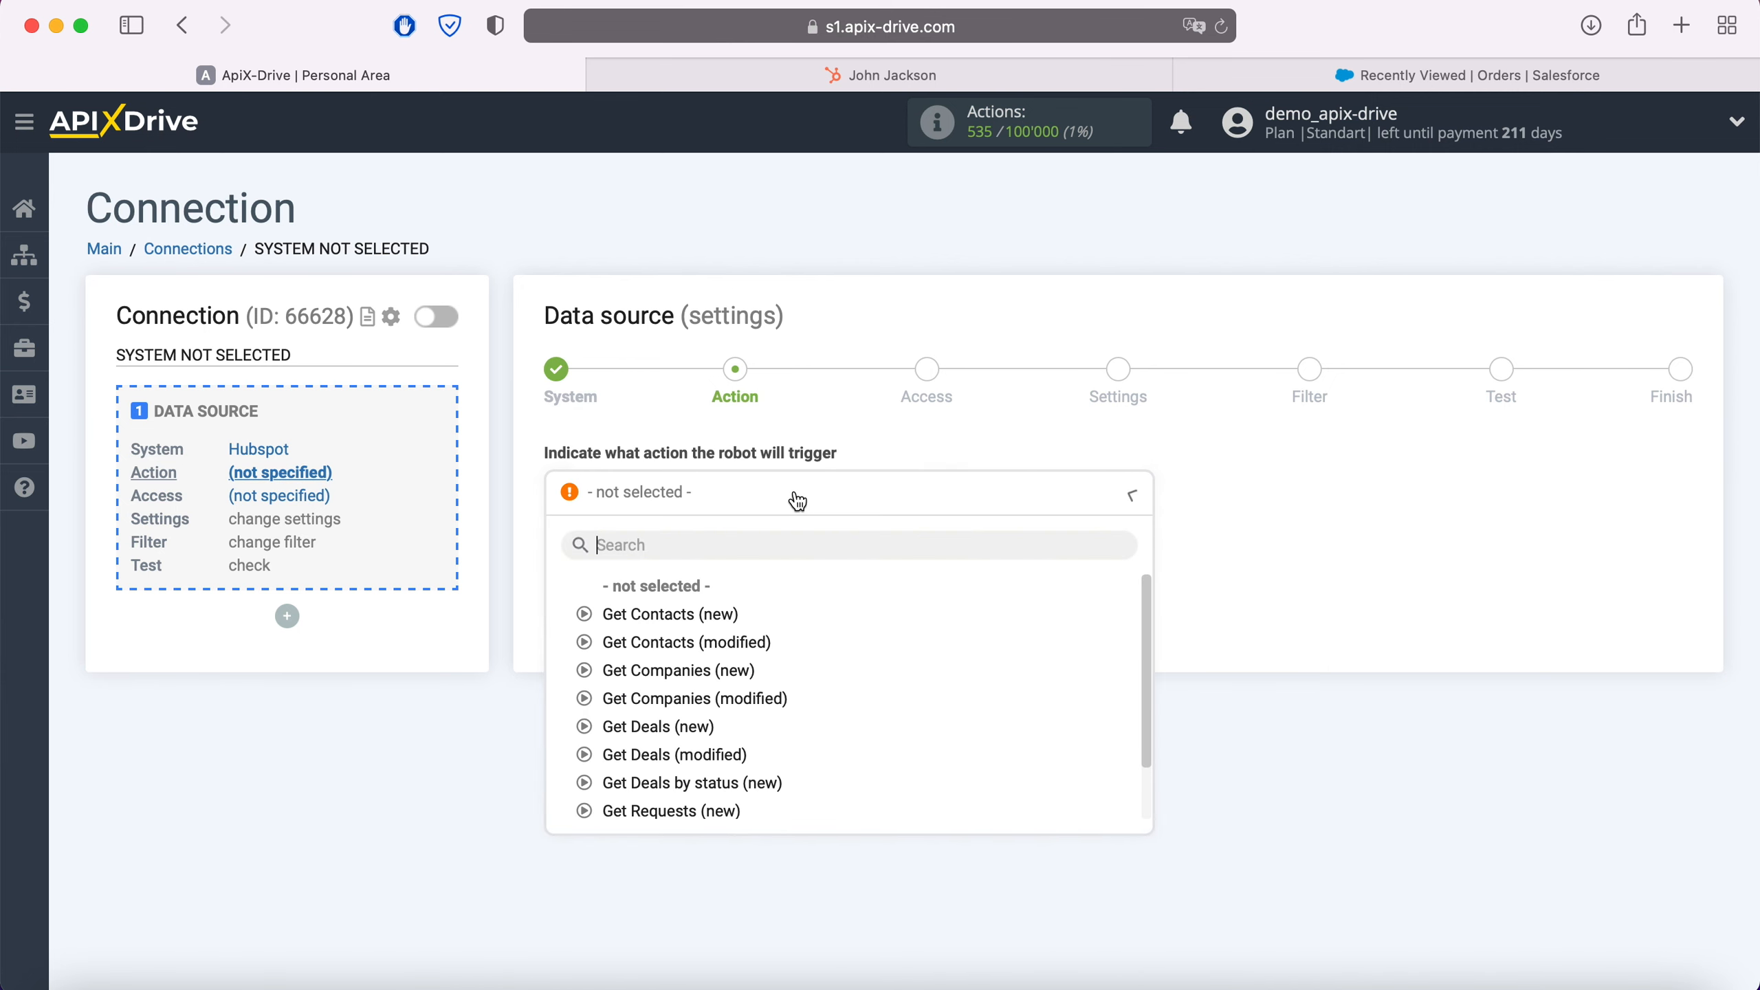
click(731, 612)
click(692, 564)
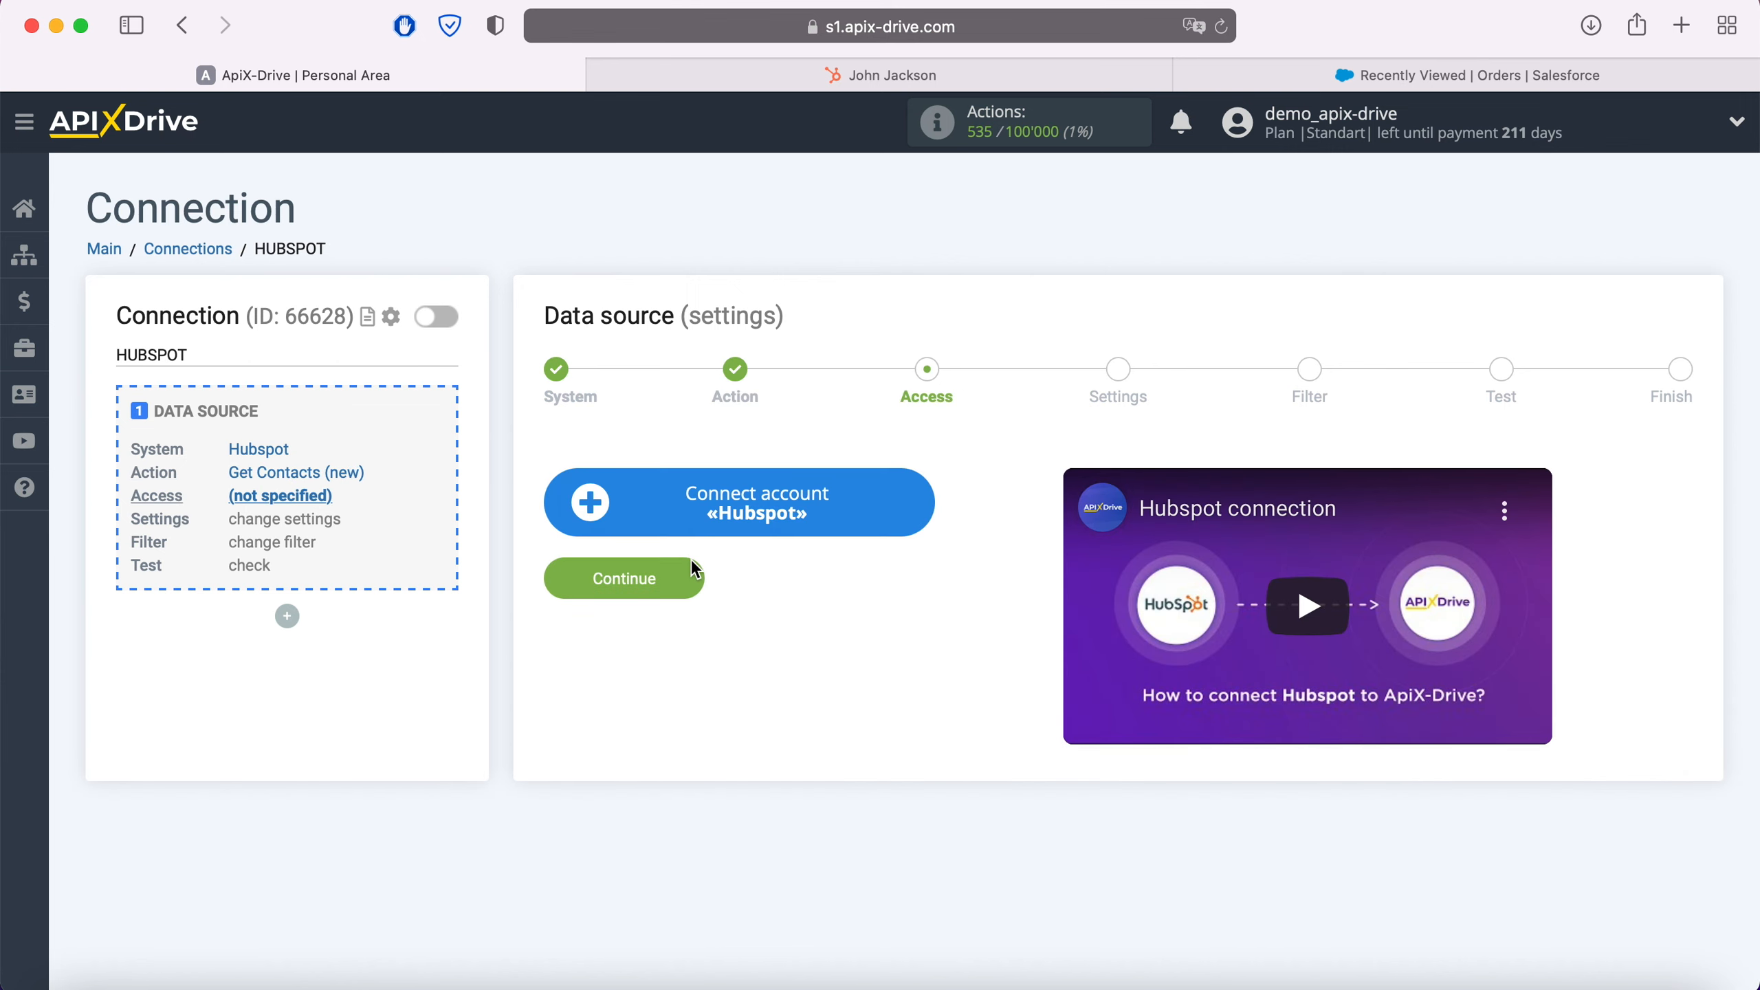
Start connecting a Hubspot account, and switch to HubSpot to open the API Key page in the integration settings.
click(920, 511)
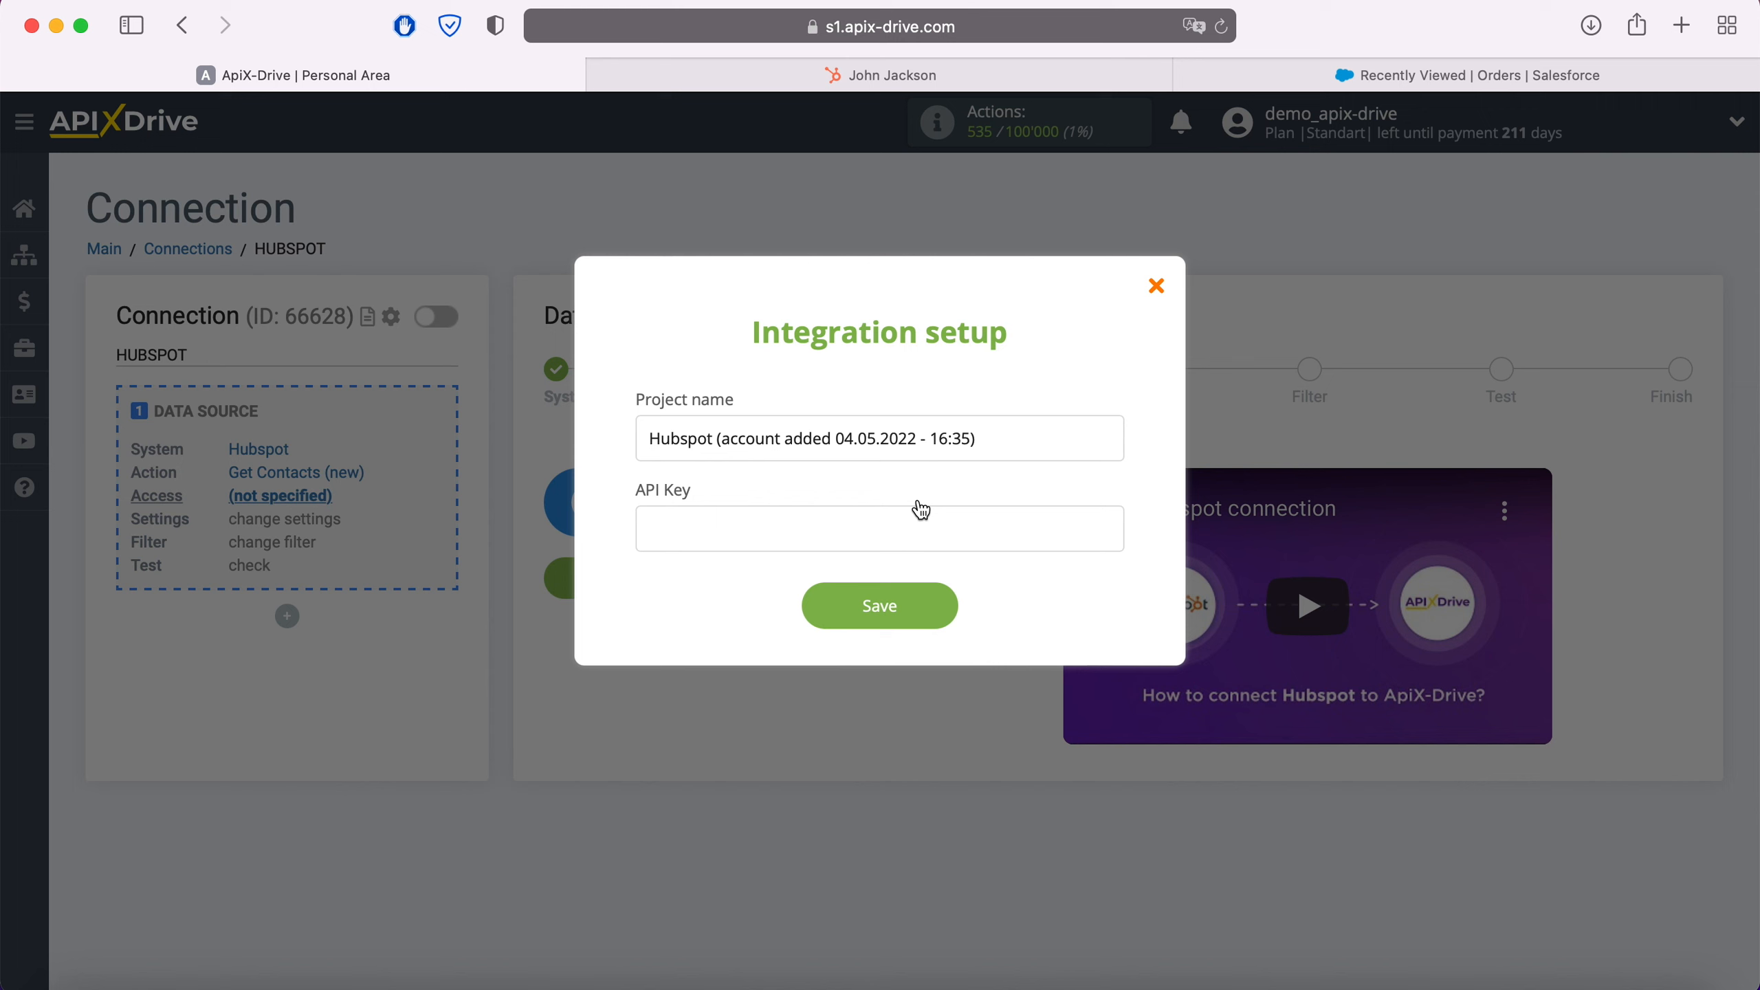
click(972, 81)
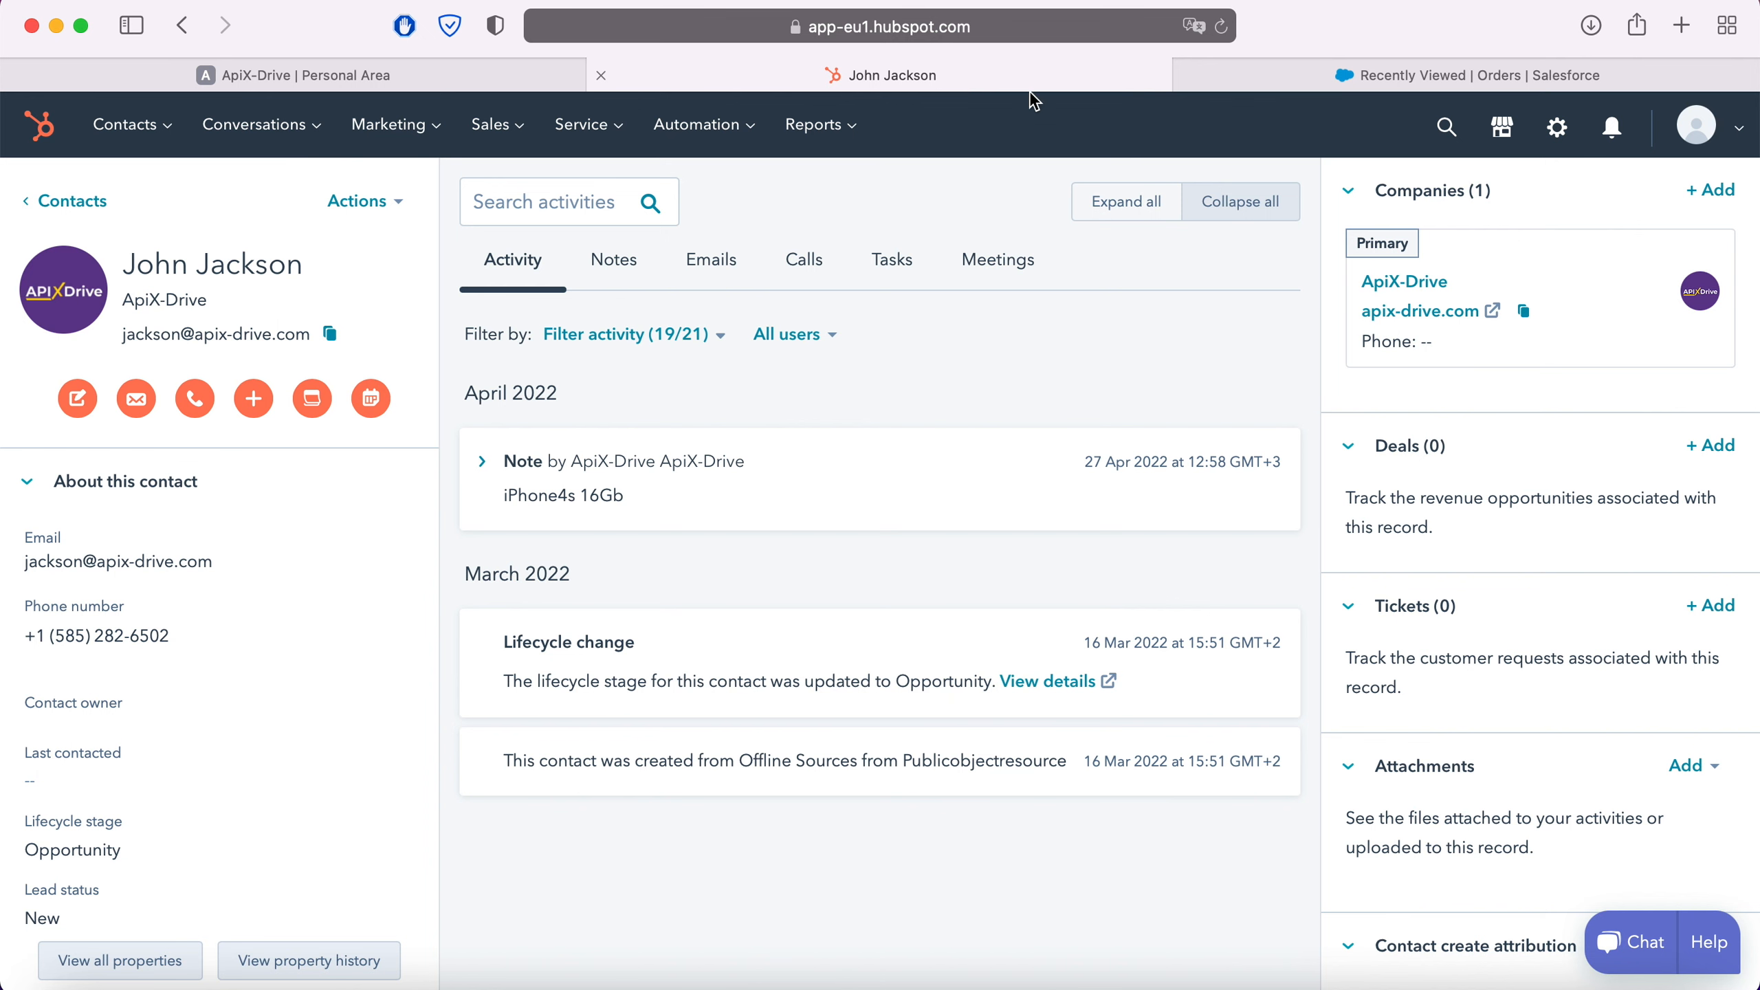
click(1736, 129)
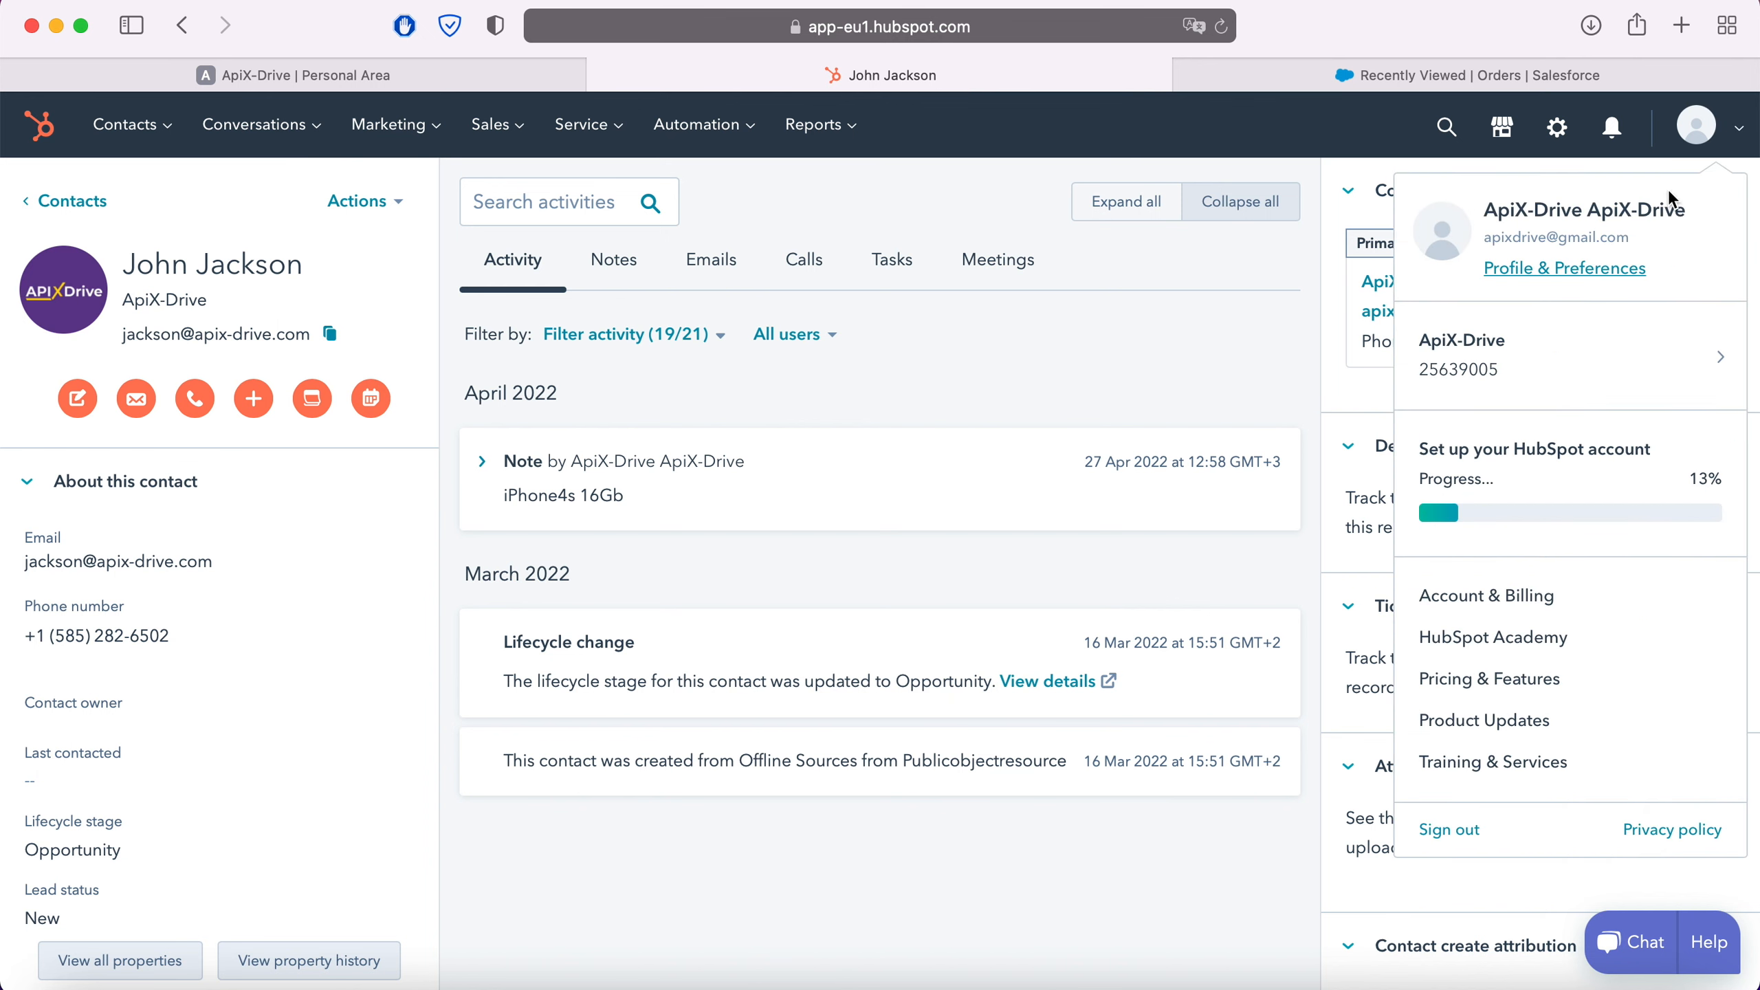
click(1598, 264)
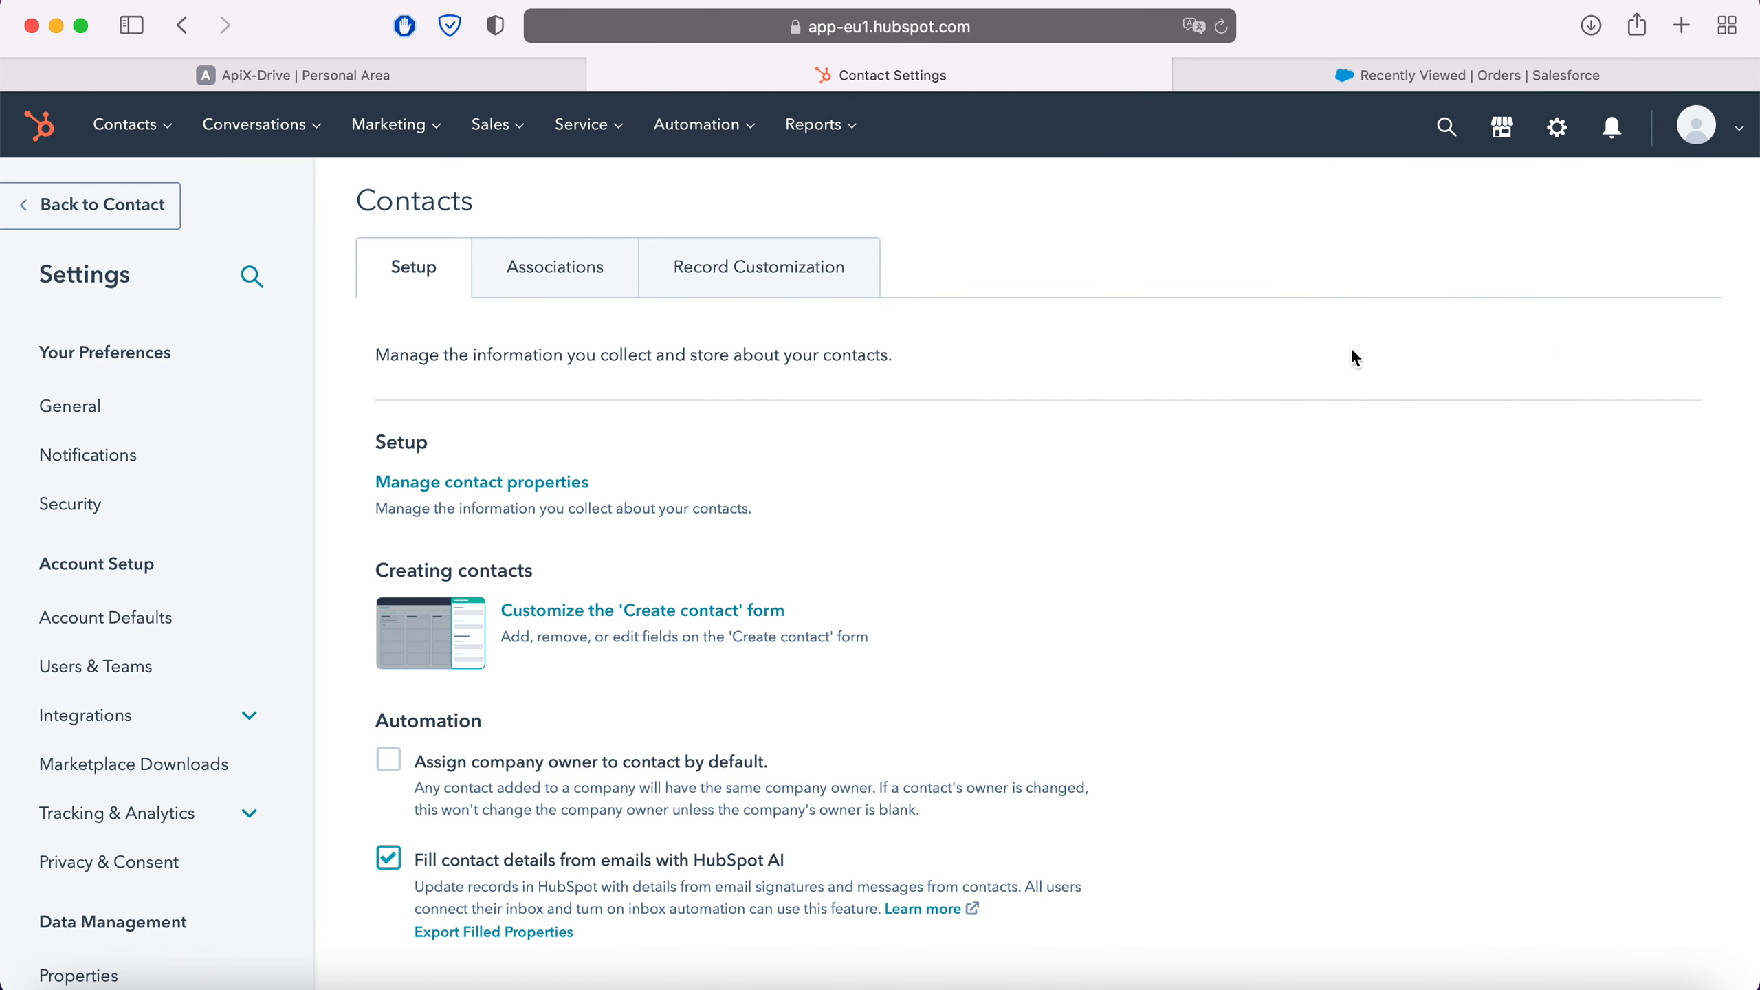
click(236, 717)
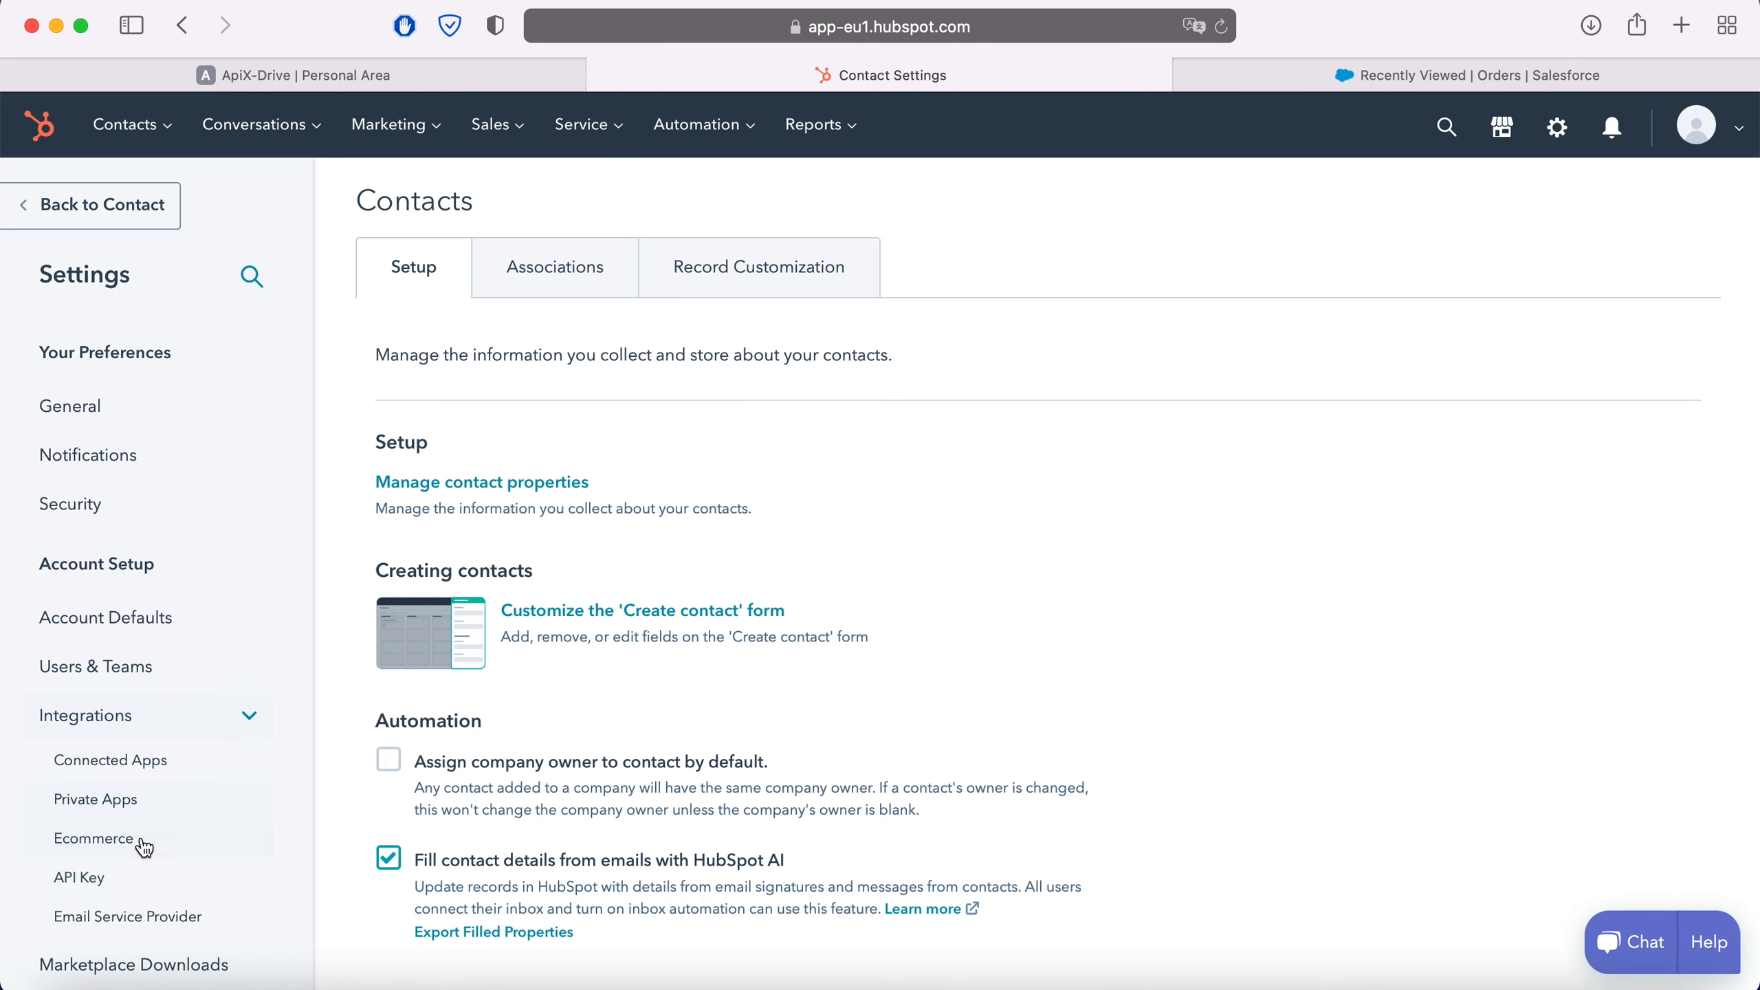
click(91, 882)
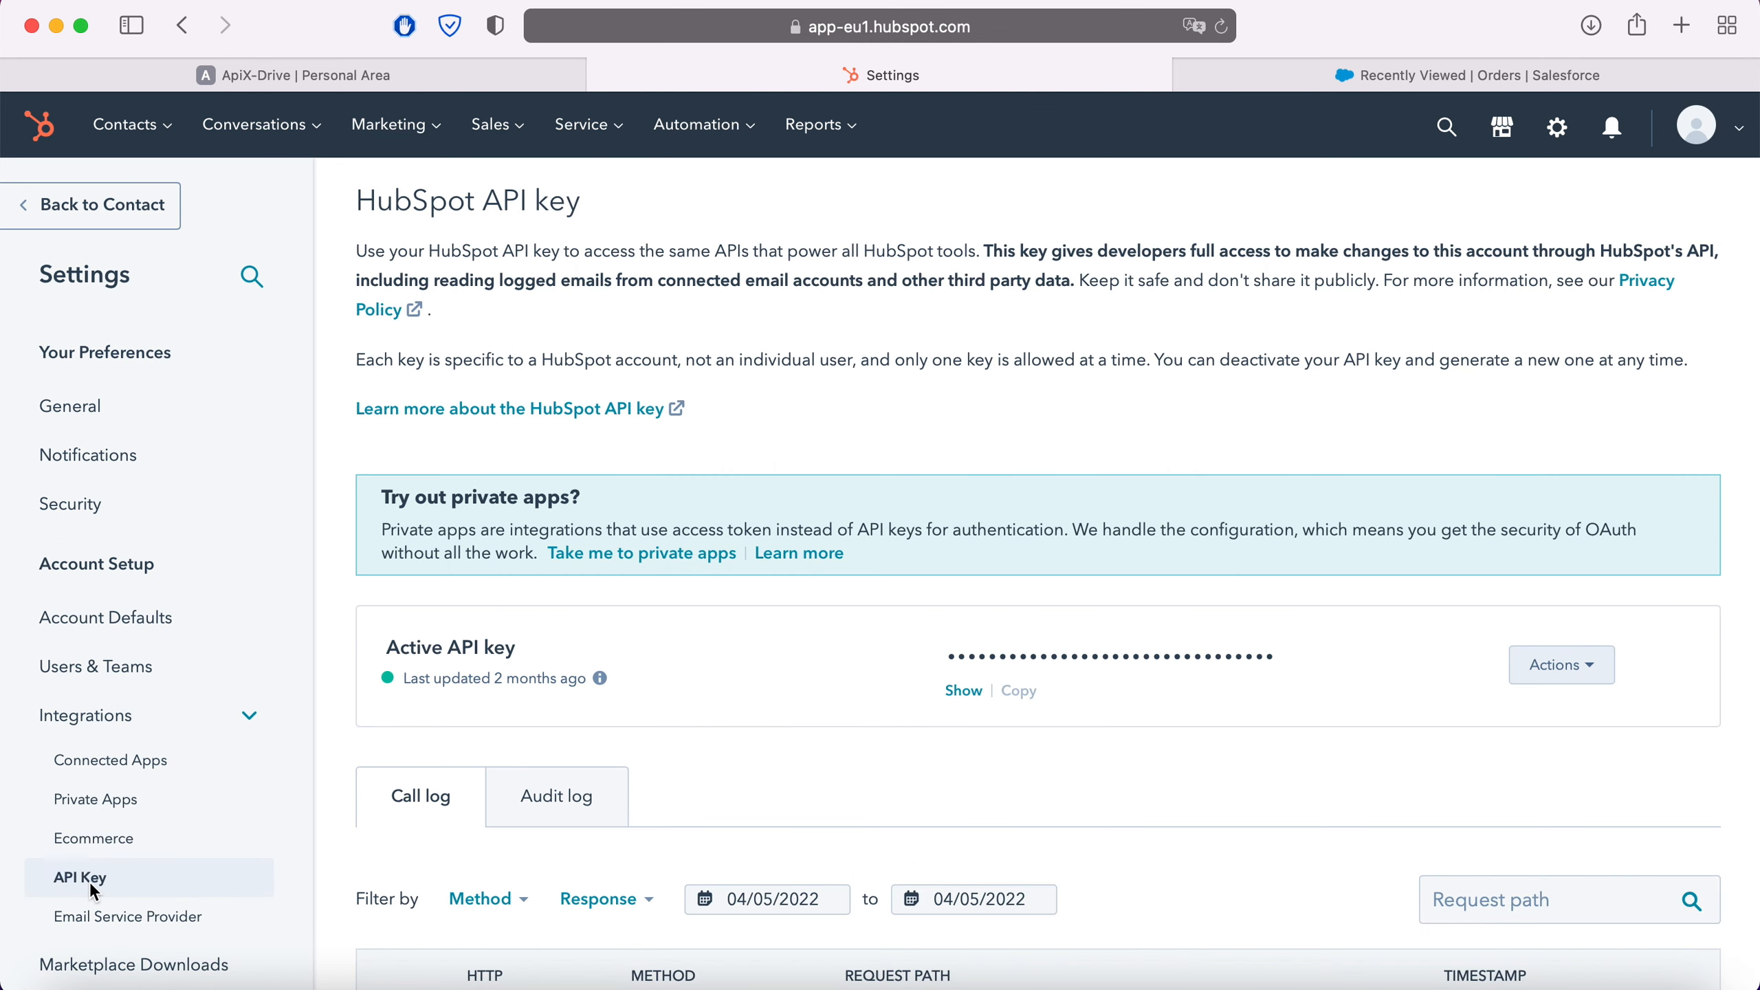
Reveal the active HubSpot API key and copy it in full.
click(963, 692)
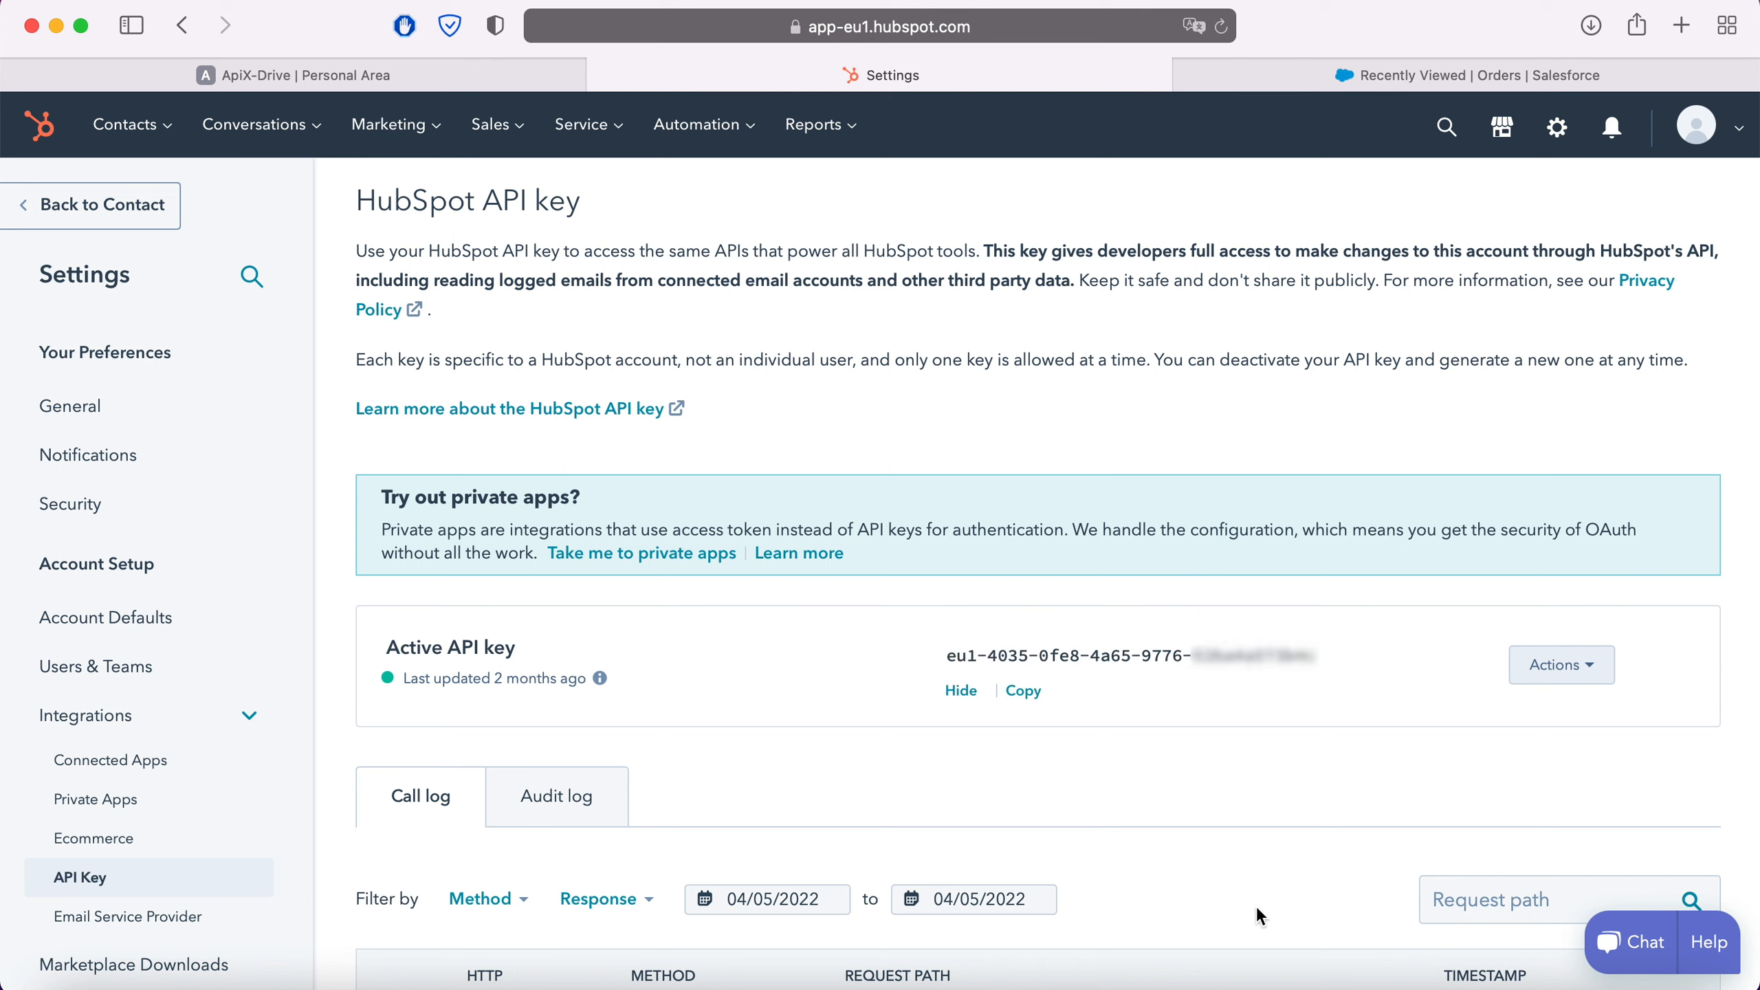
drag(948, 656, 1324, 662)
right_click(1291, 666)
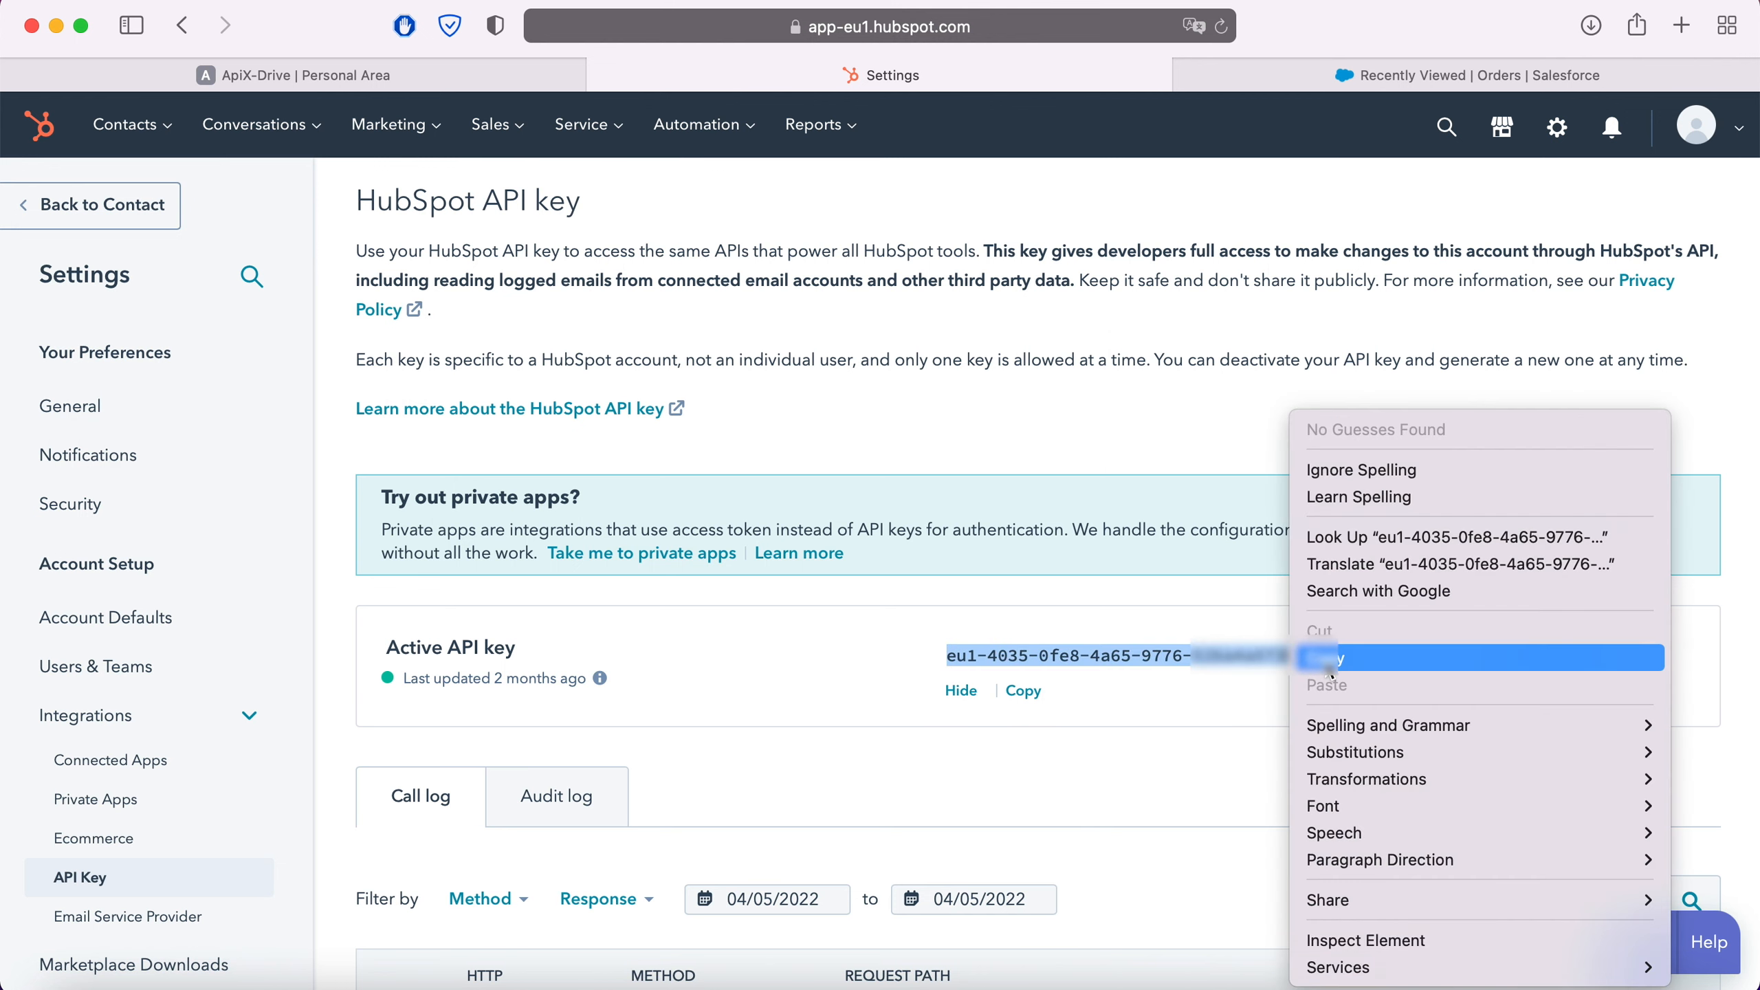
click(1306, 657)
Switch back to ApiX-Drive, paste the API key into the Hubspot integration setup, and save it.
click(432, 73)
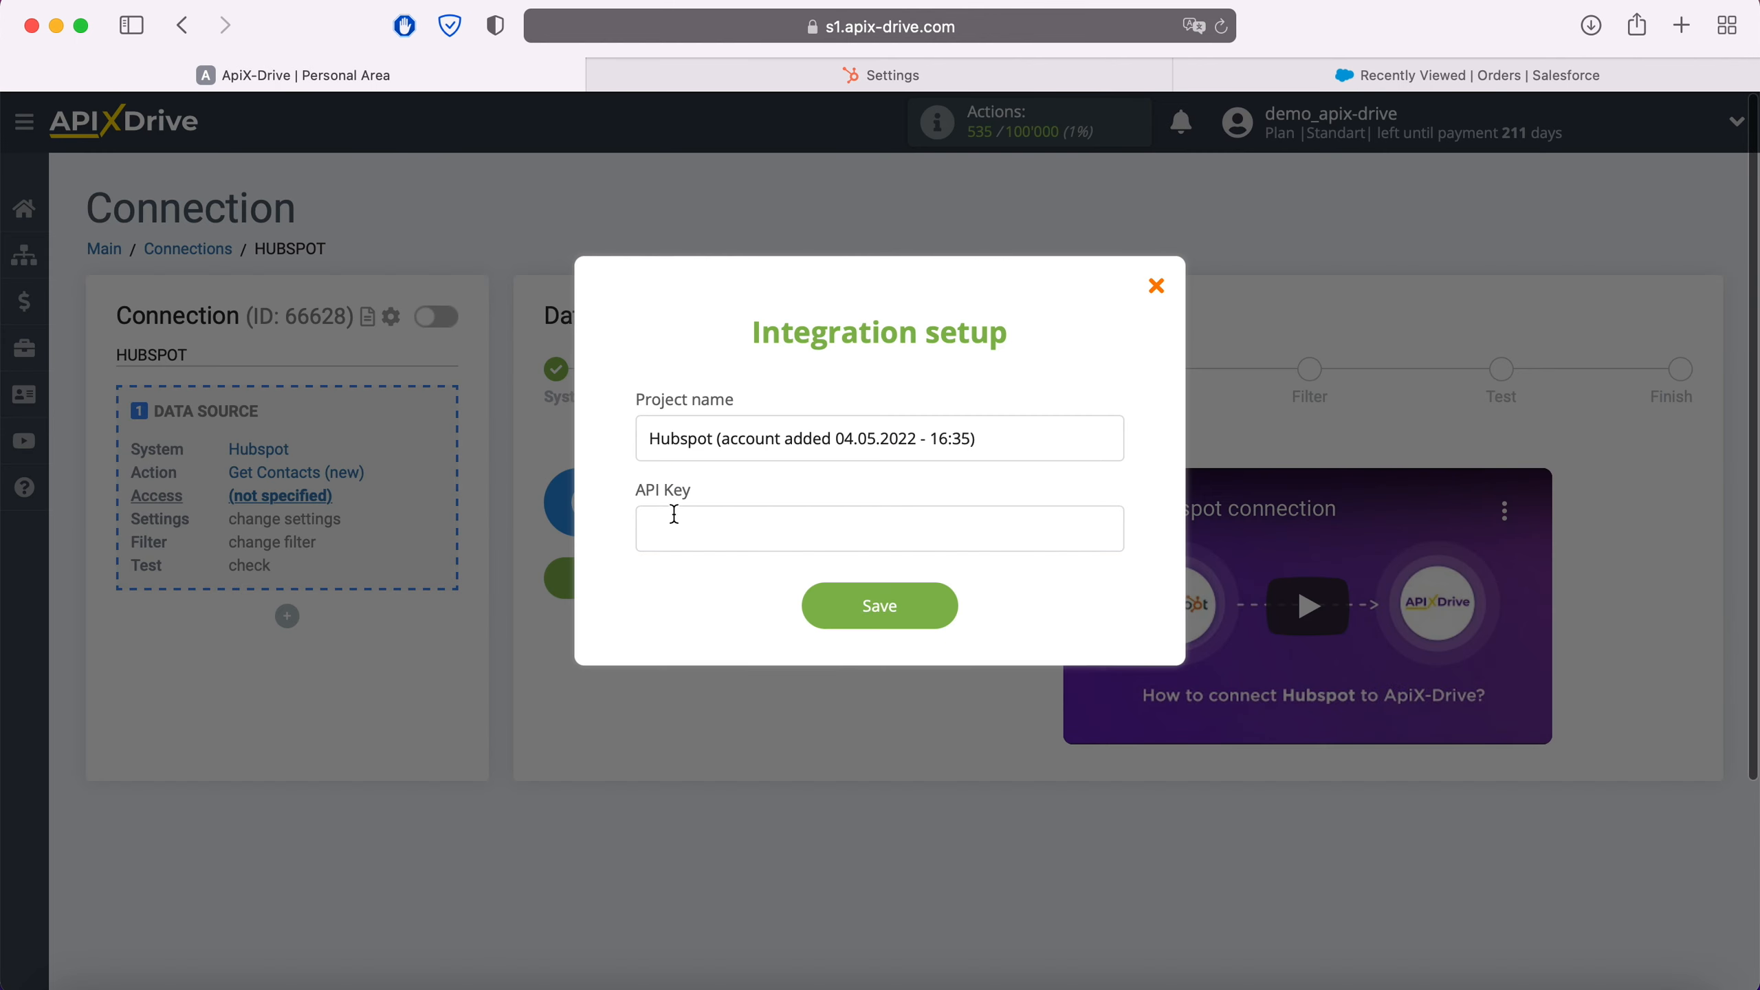
right_click(691, 538)
click(726, 598)
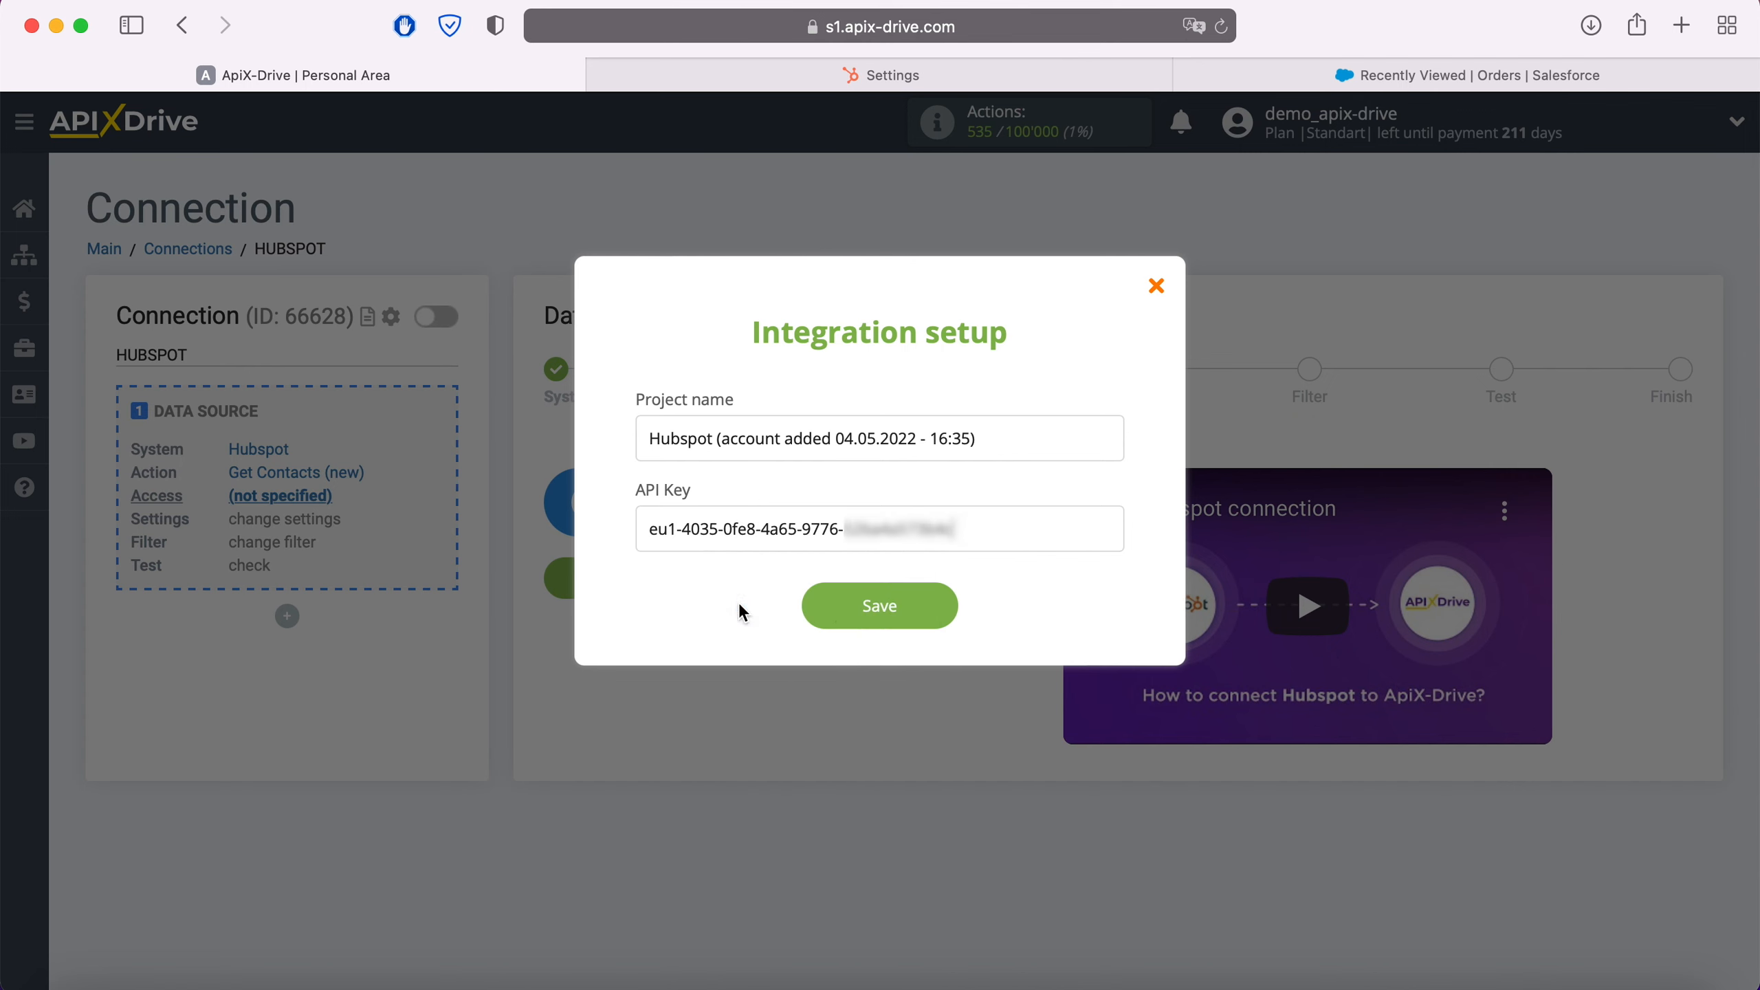
click(943, 612)
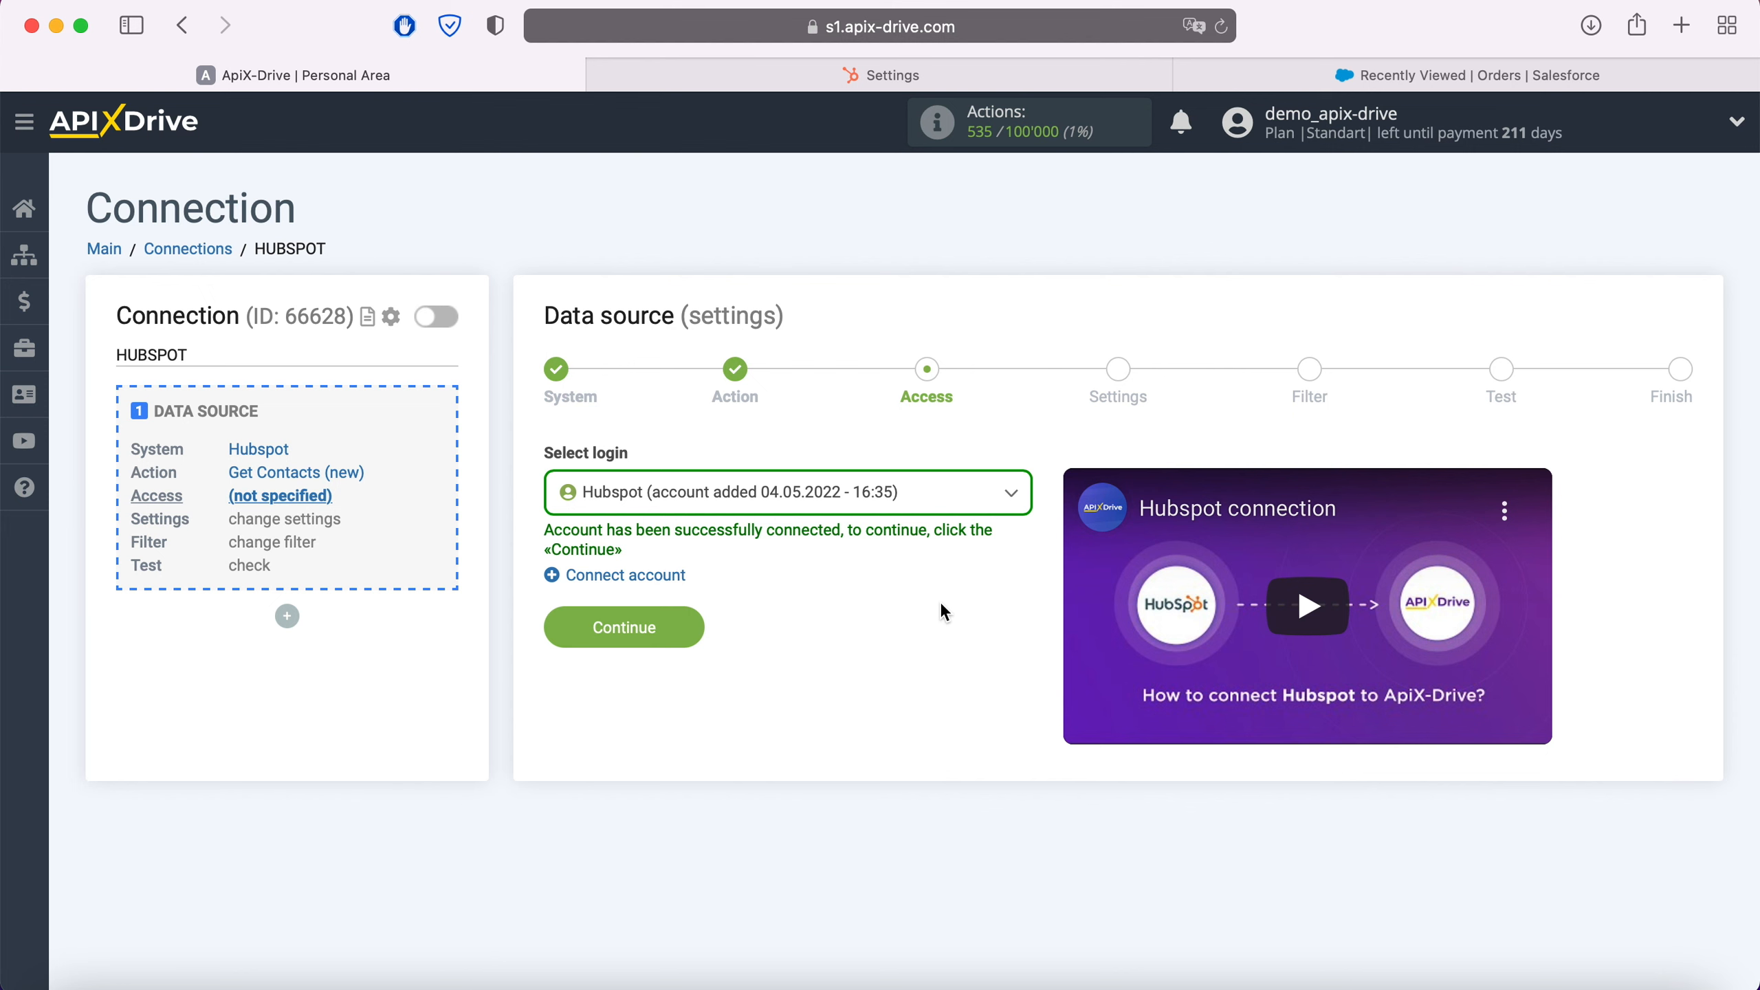
Choose the newly connected Hubspot account as the data source login and proceed to the source settings.
click(916, 493)
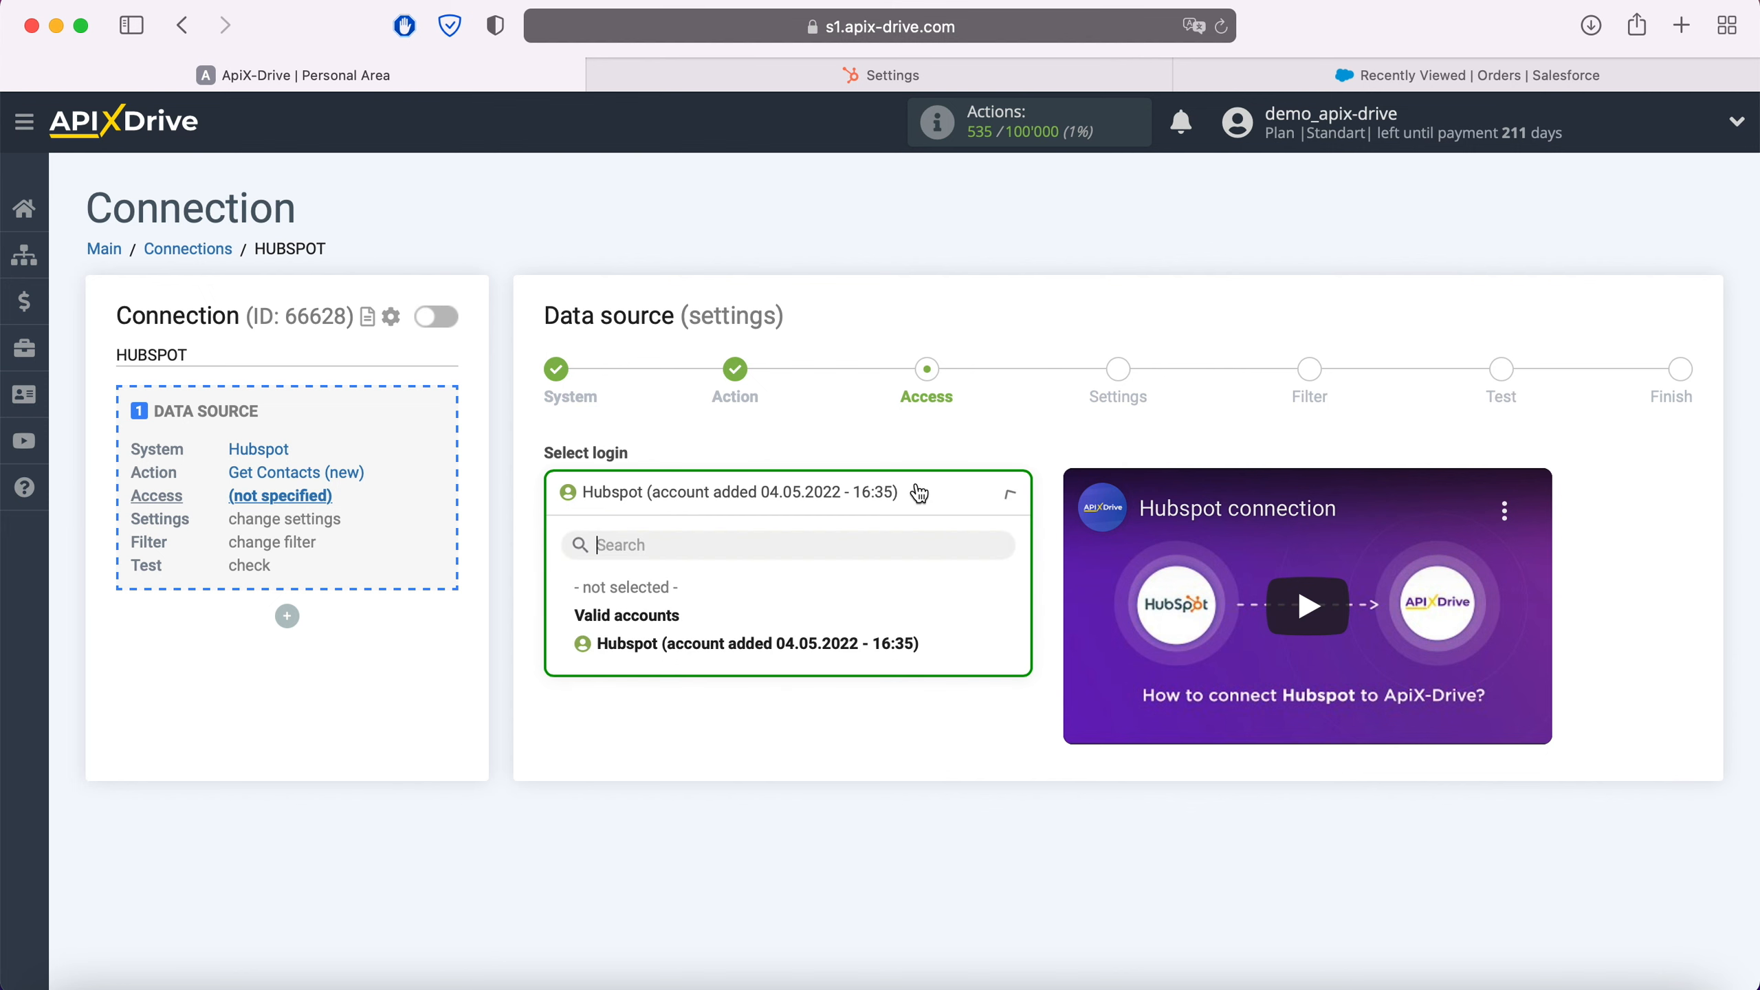
click(831, 643)
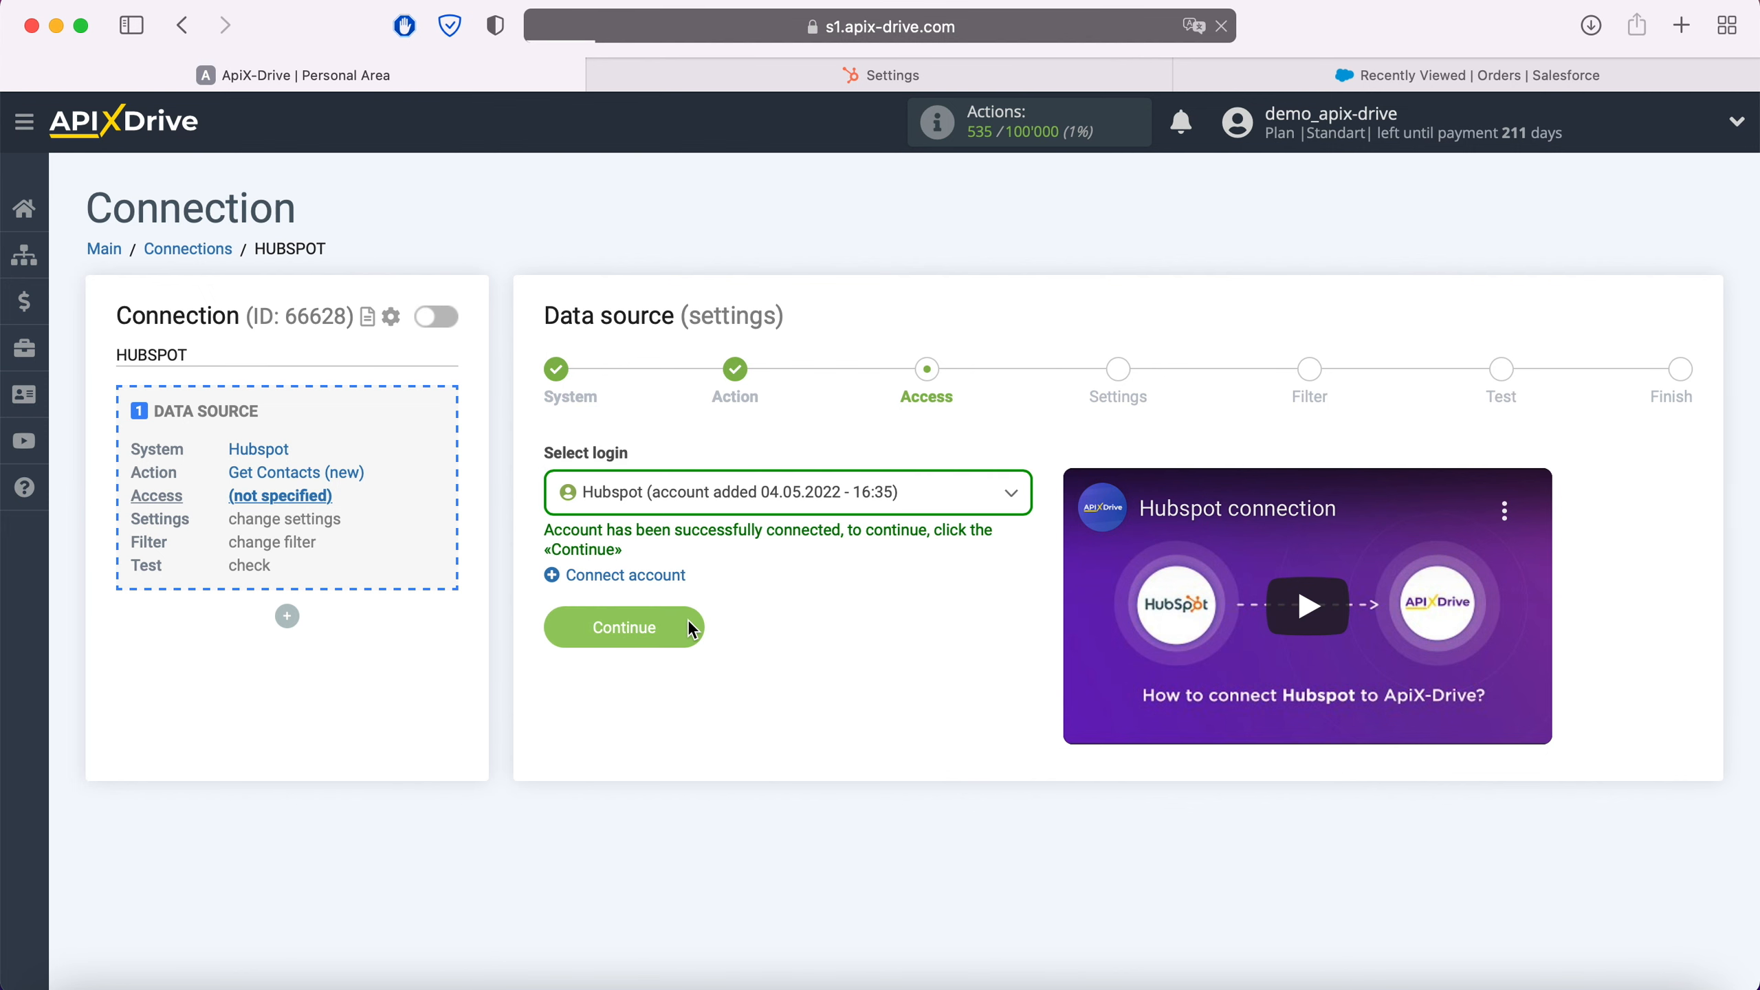
click(687, 619)
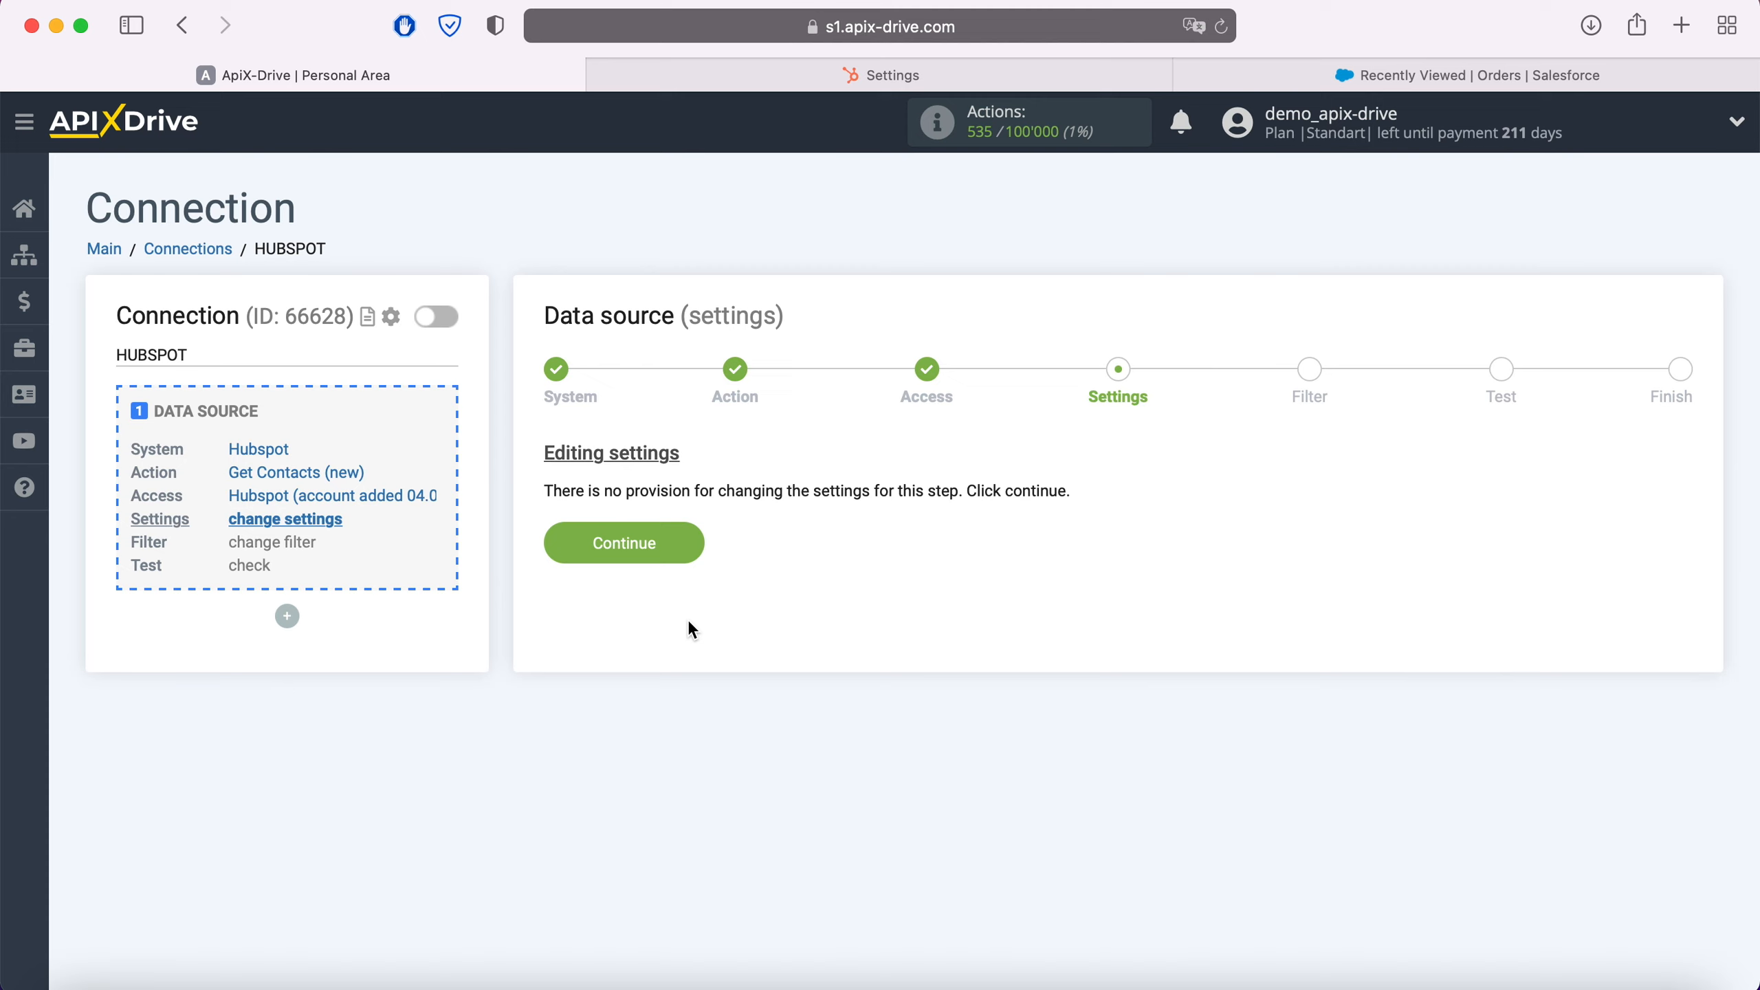
Finish the data source setup without adding any filter conditions, reviewing the Hubspot test data on the way.
click(686, 543)
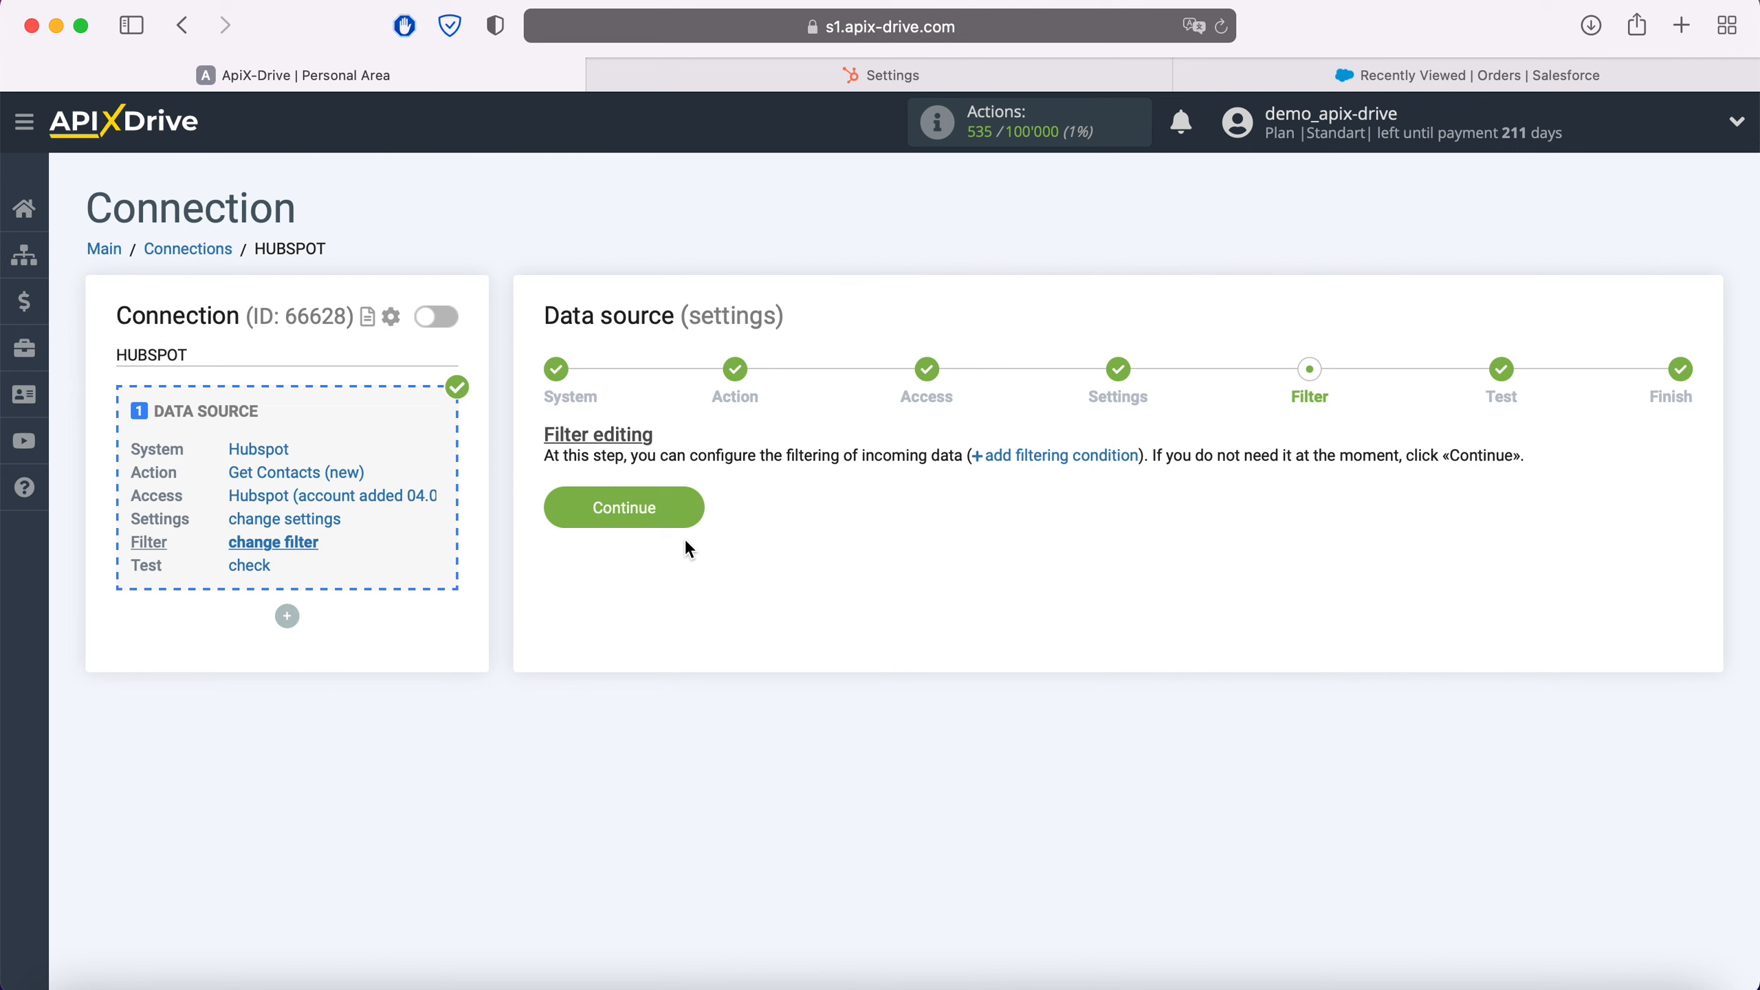
click(687, 505)
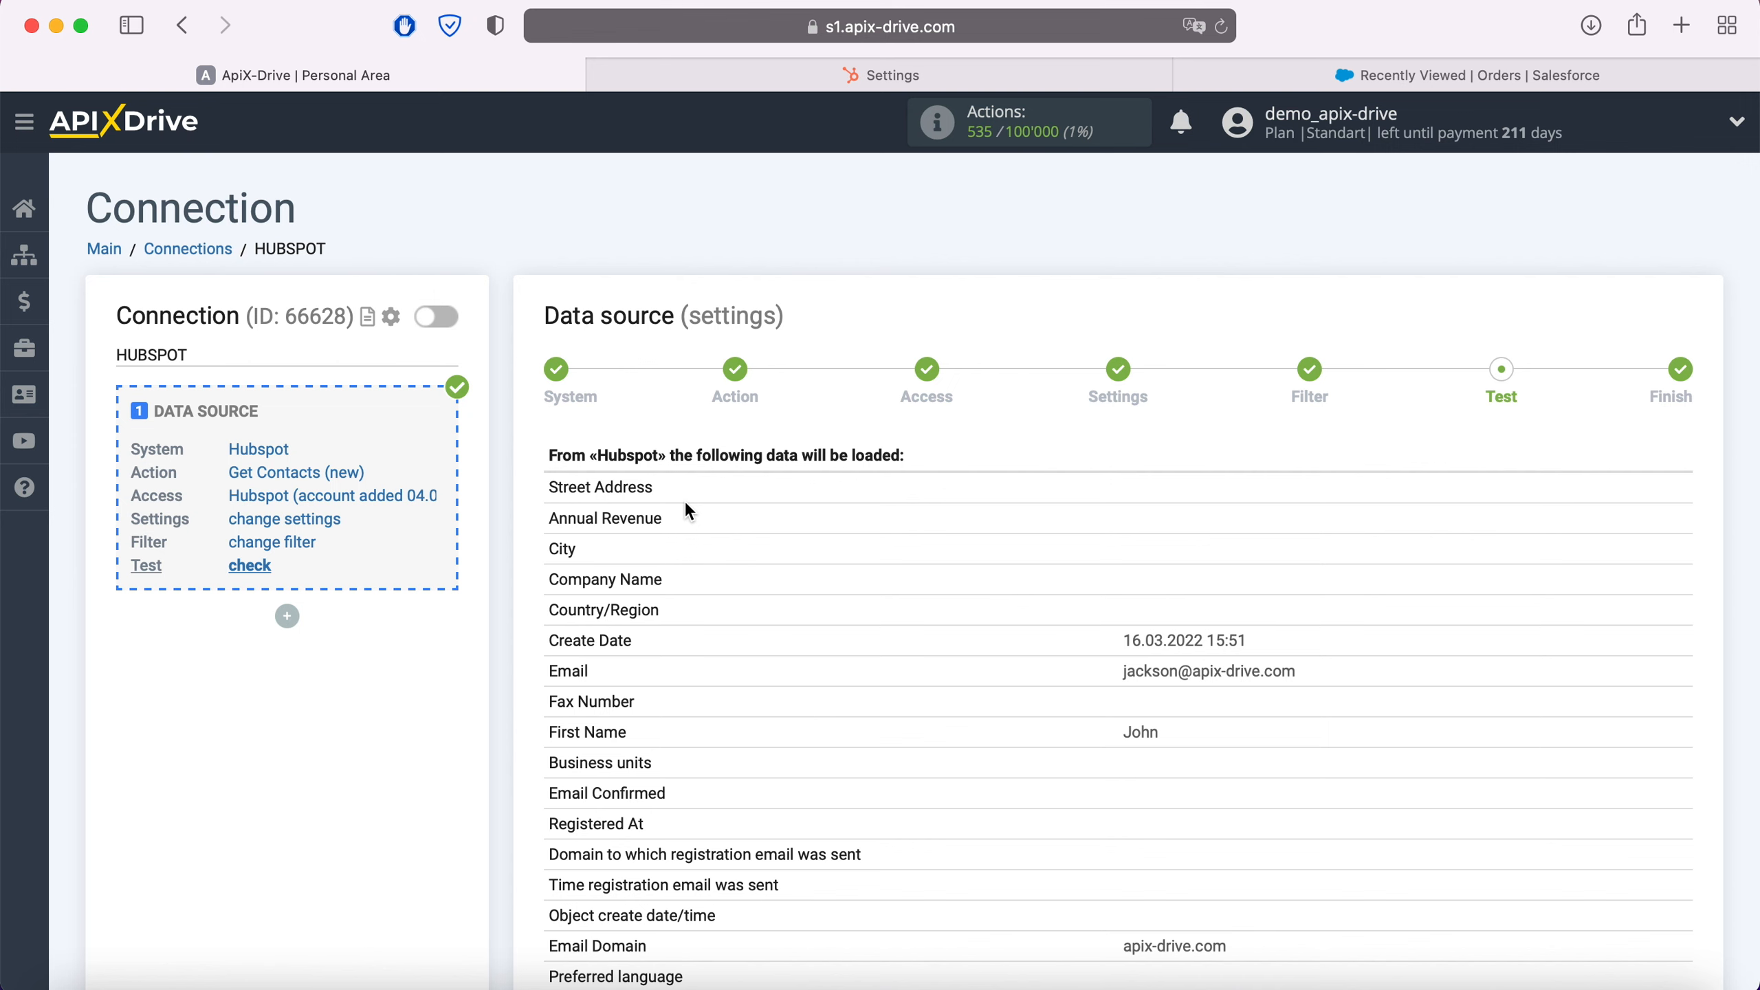
scroll(687, 506, down, 10)
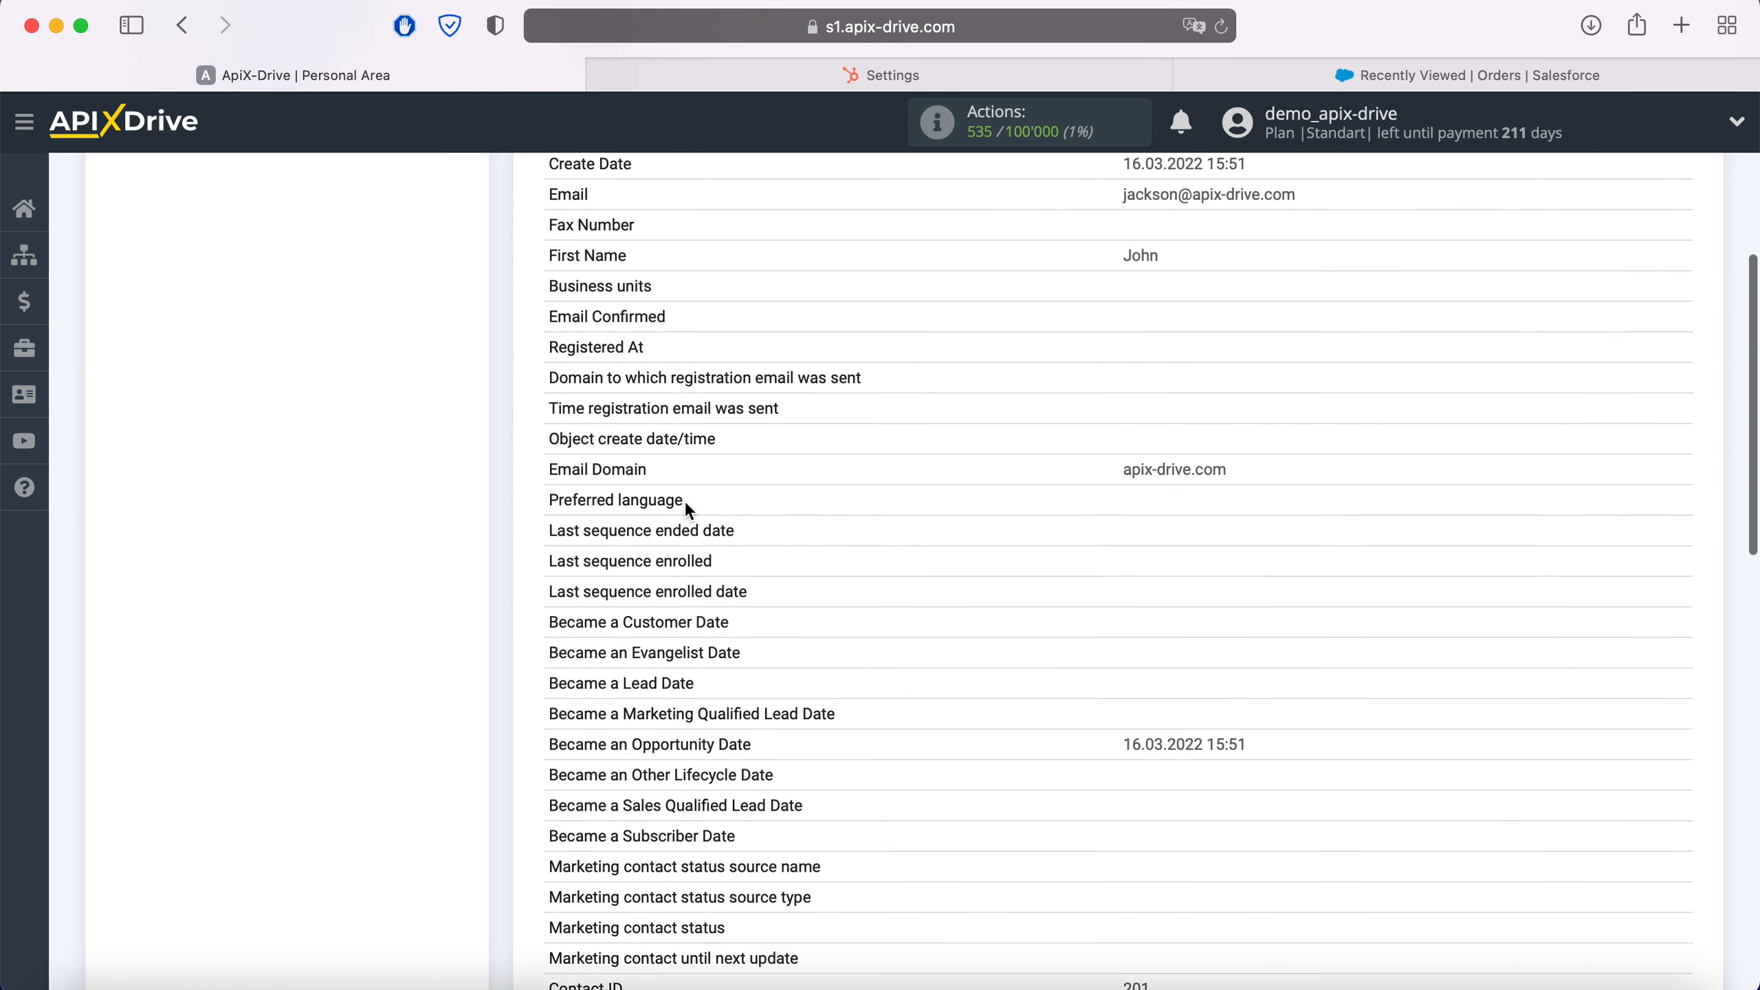
scroll(686, 506, down, 14)
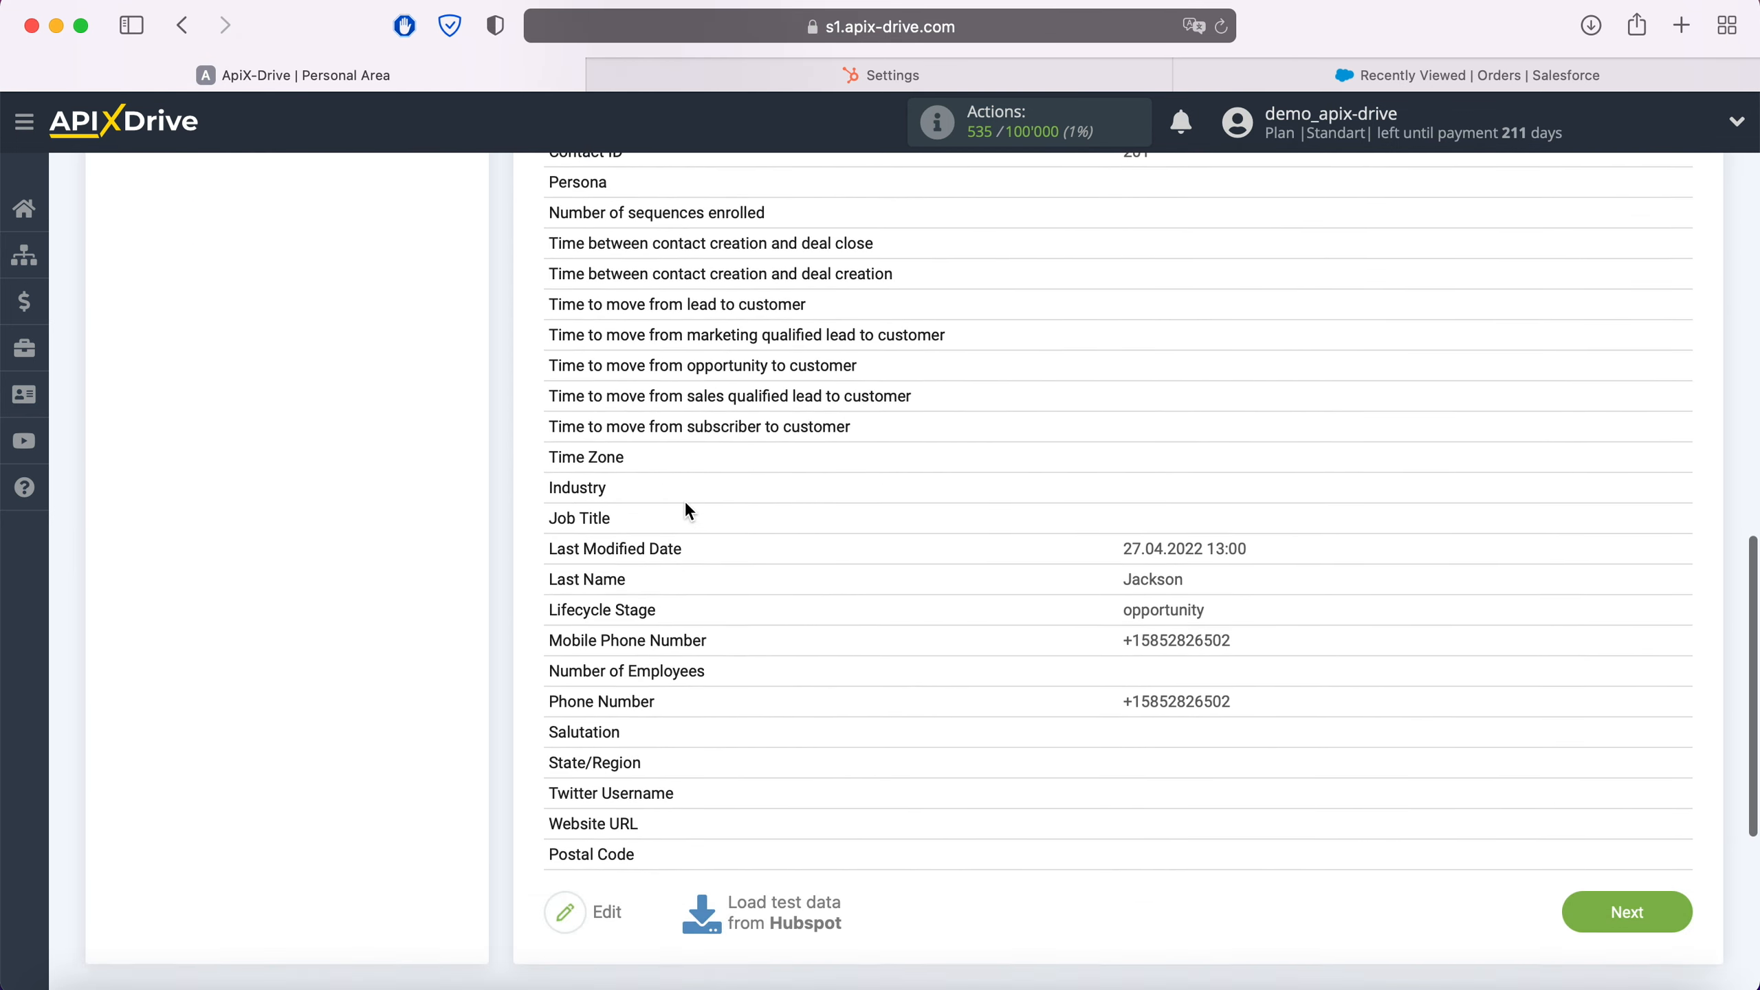
scroll(686, 509, down, 1)
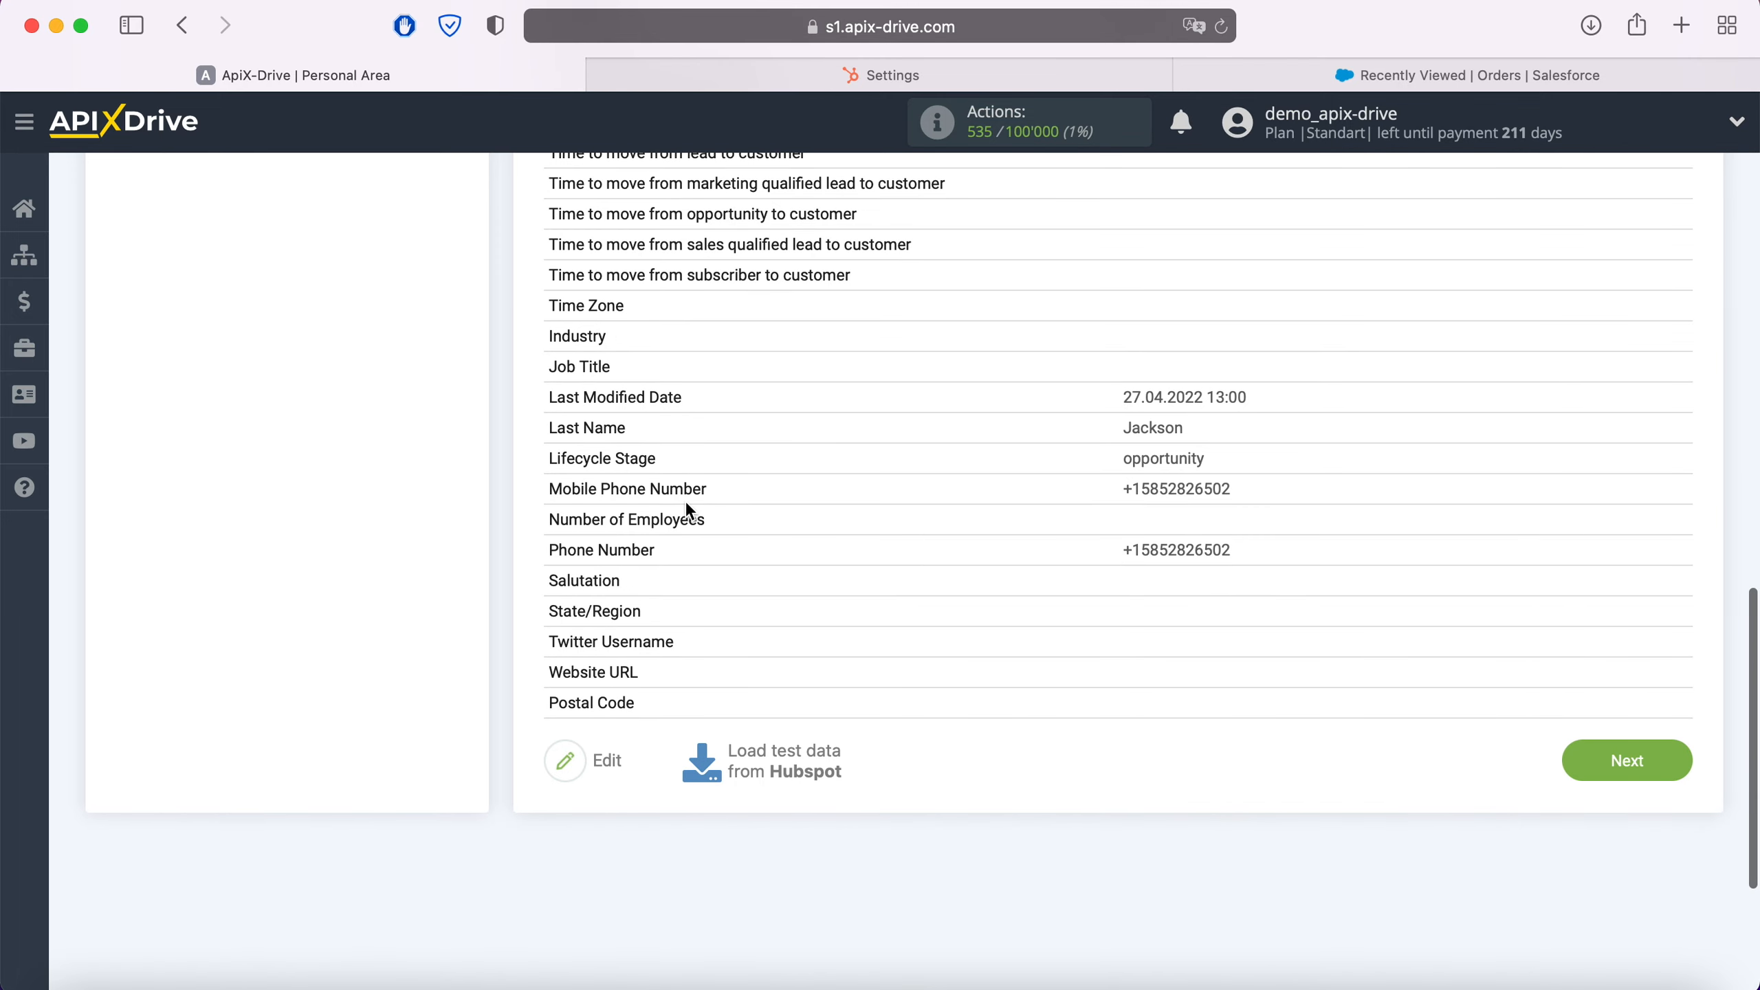
click(1666, 762)
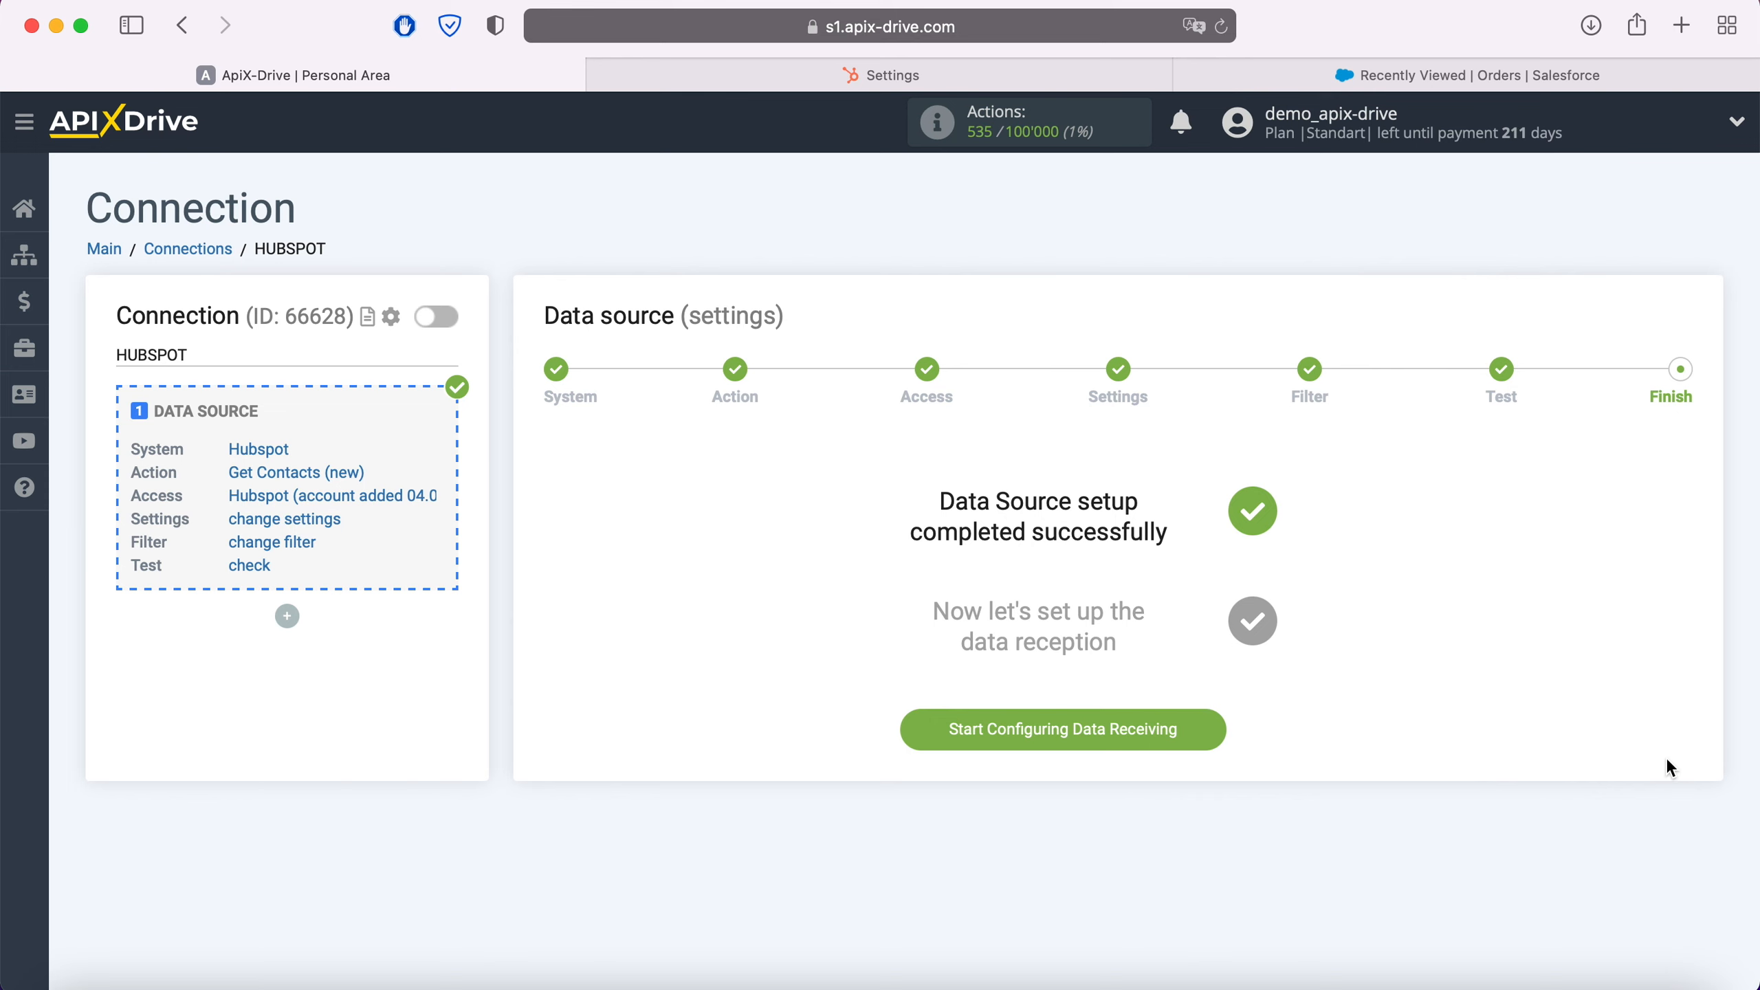
Start configuring data receiving and set Salesforce CRM as the data destination system.
click(1204, 721)
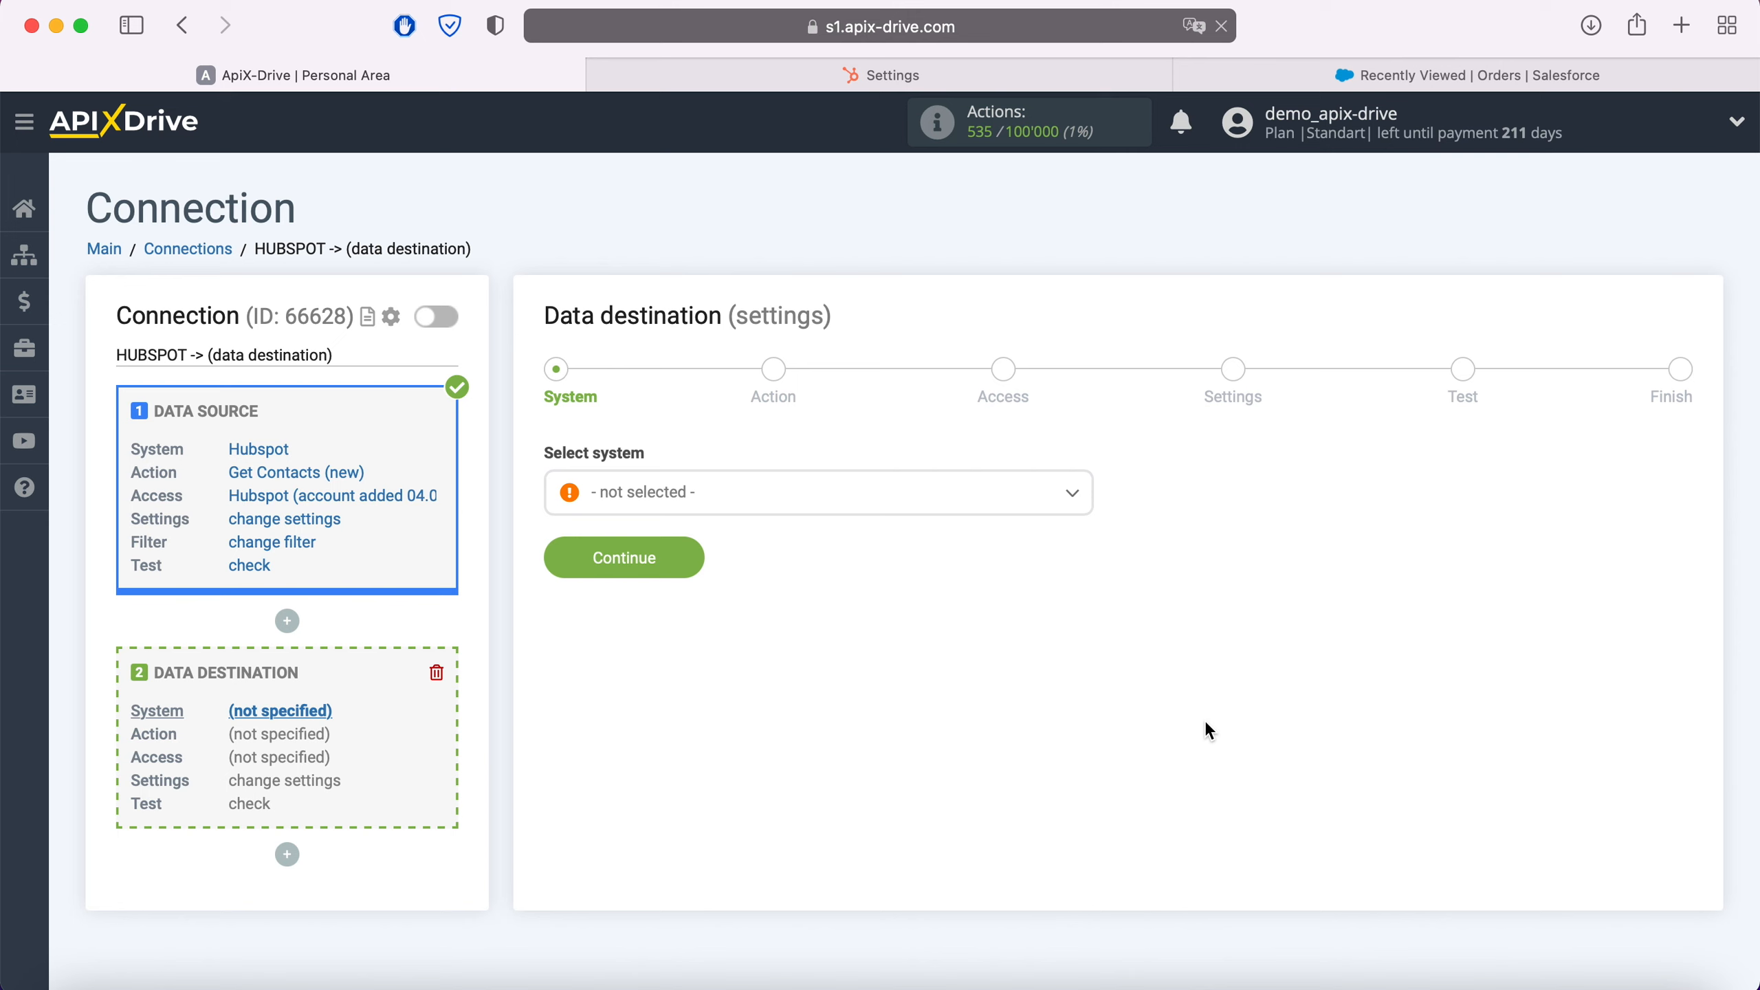
click(844, 502)
scroll(872, 660, down, 10)
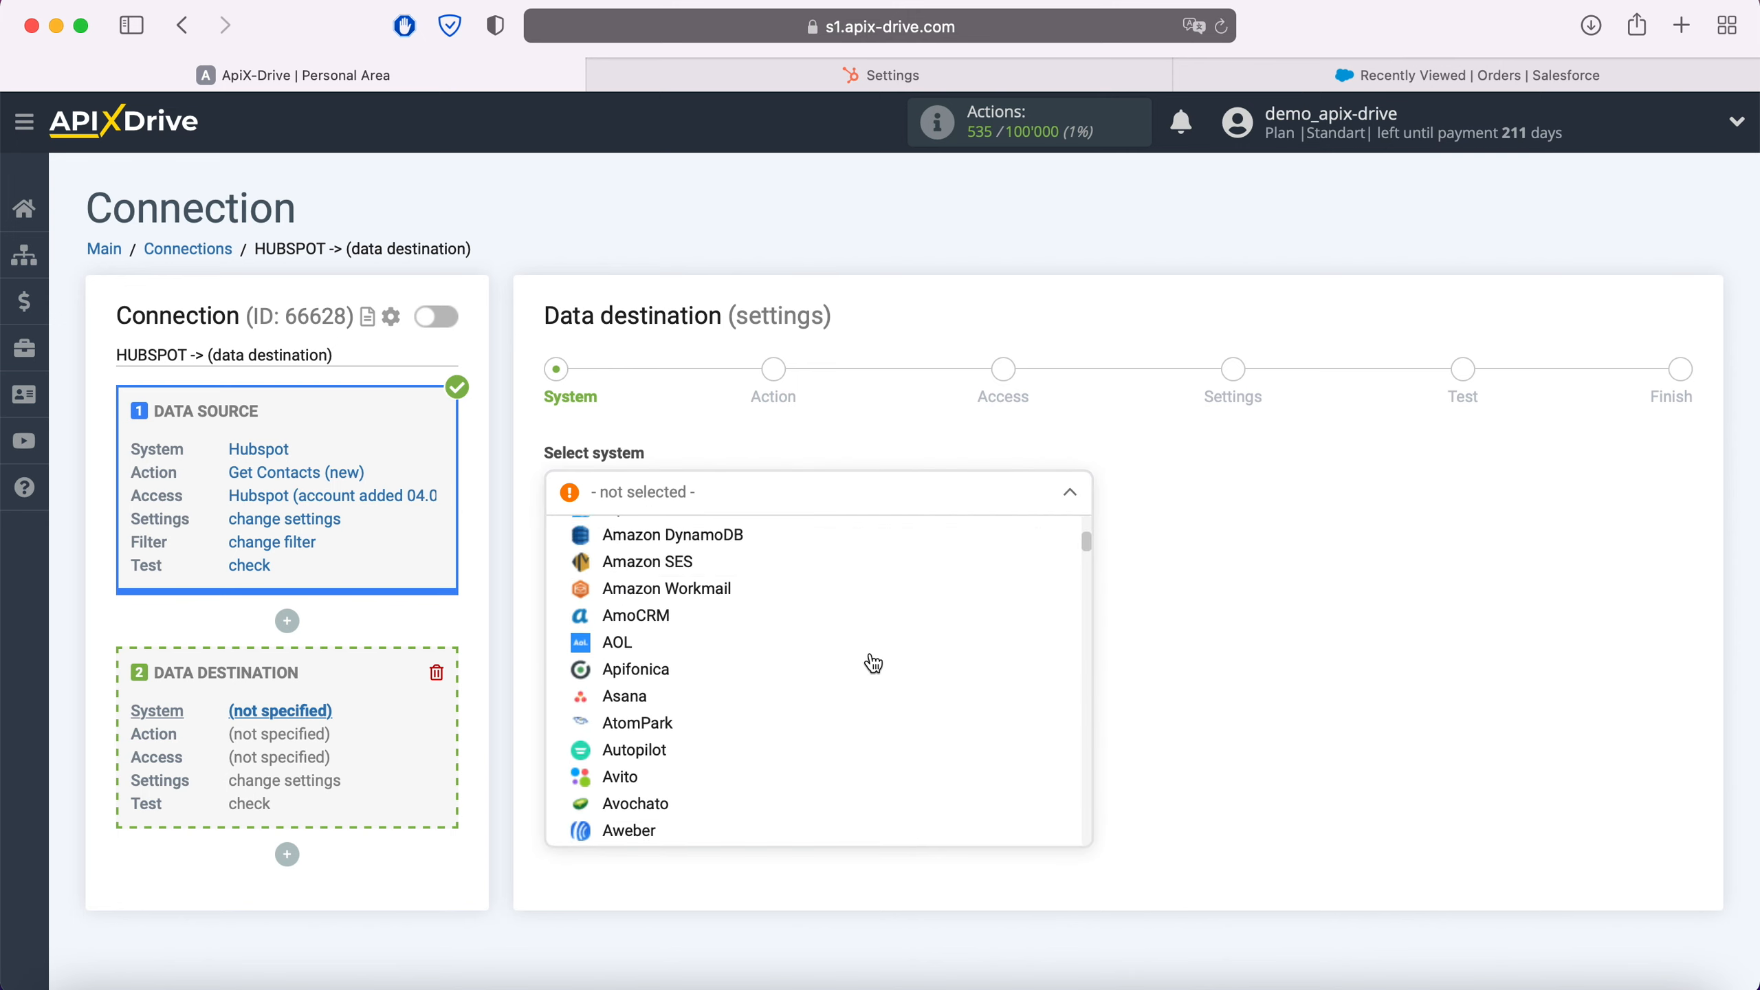
scroll(873, 663, down, 15)
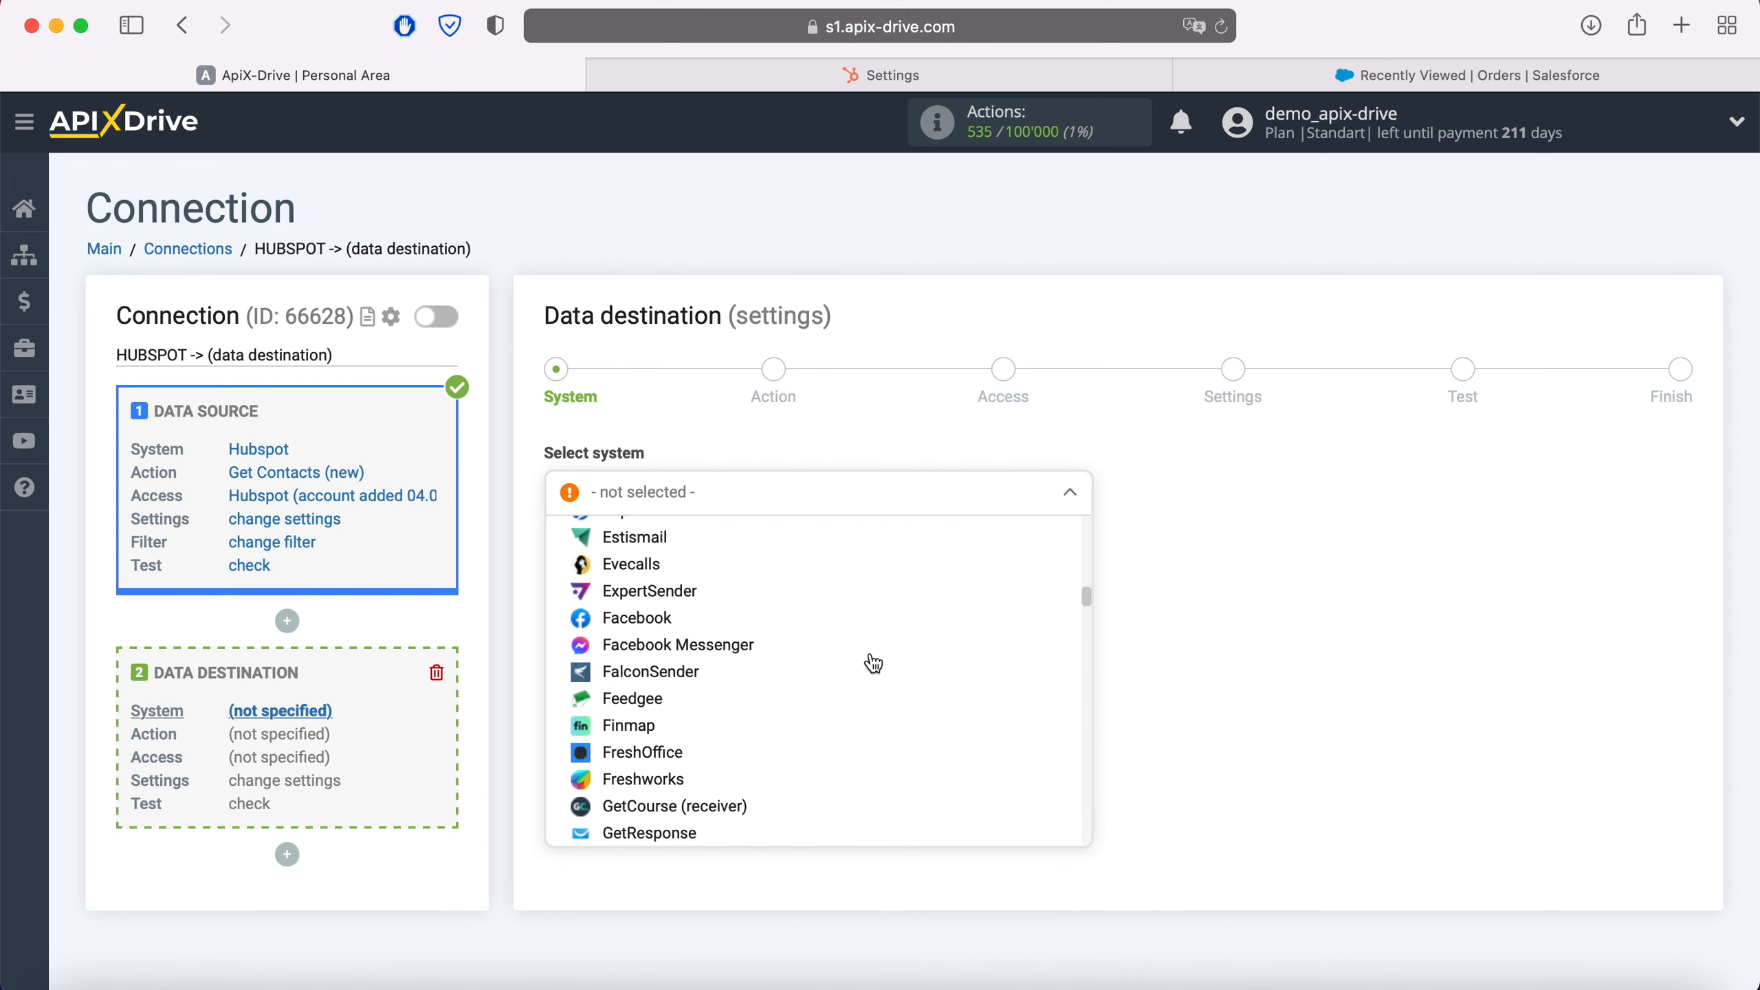
scroll(873, 663, down, 15)
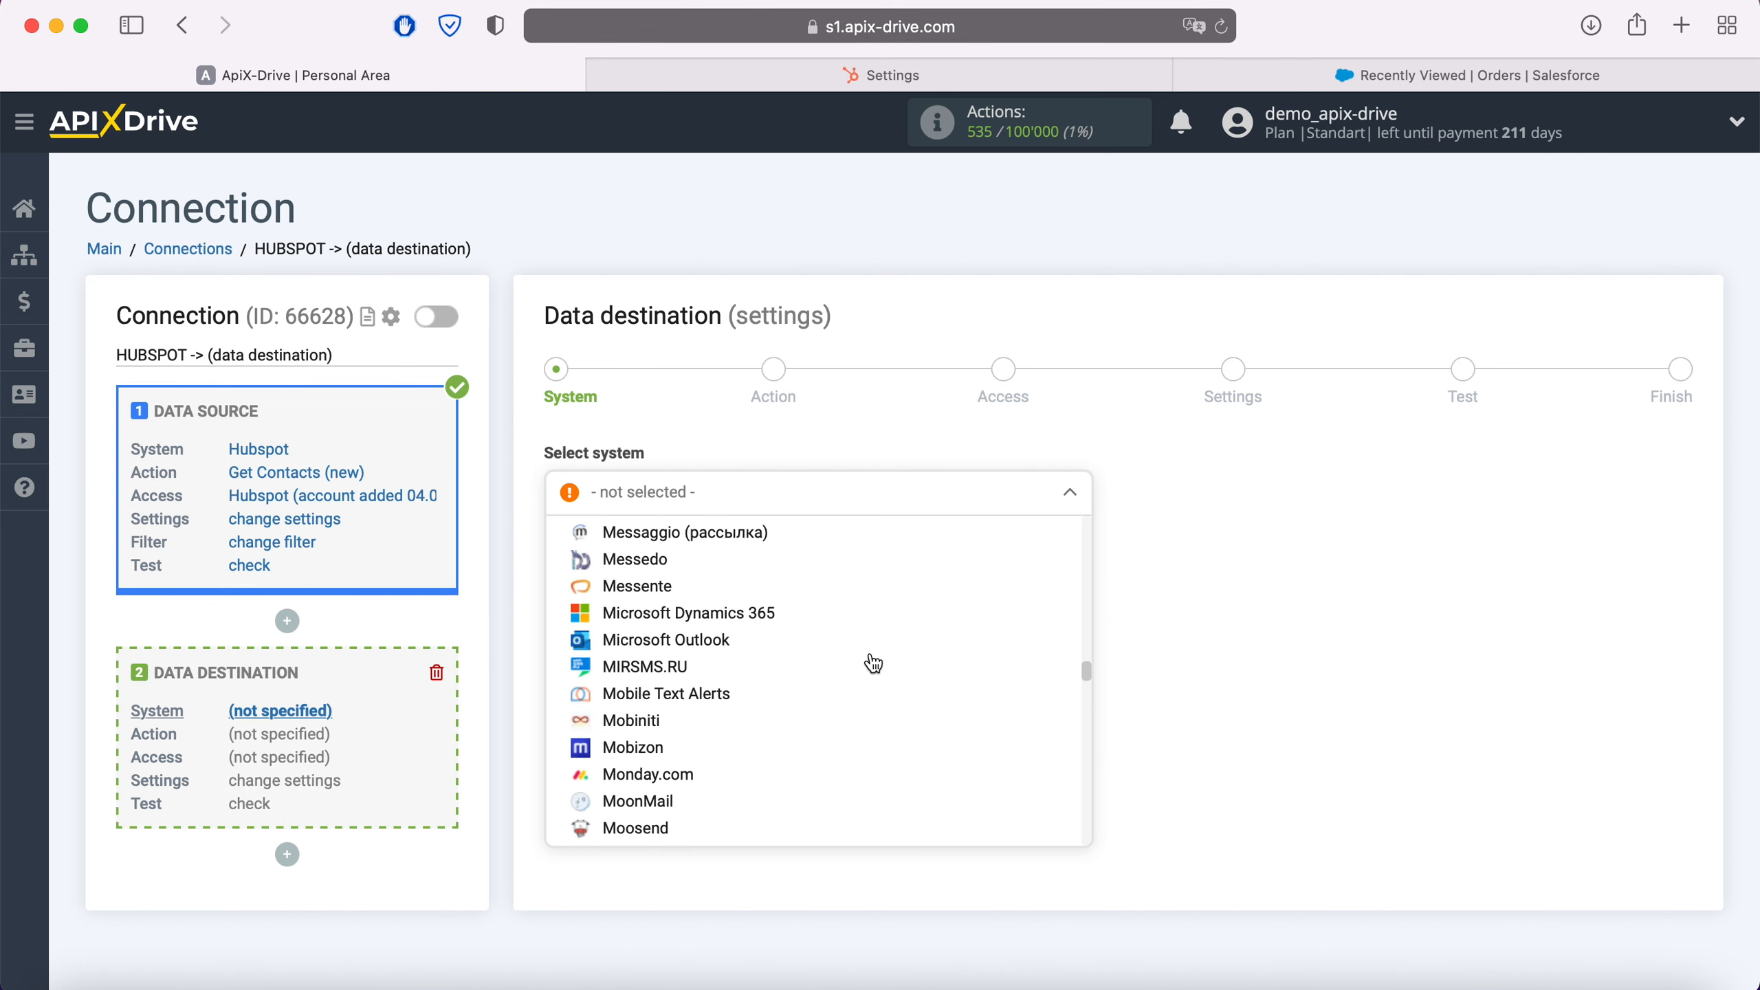
scroll(873, 664, down, 15)
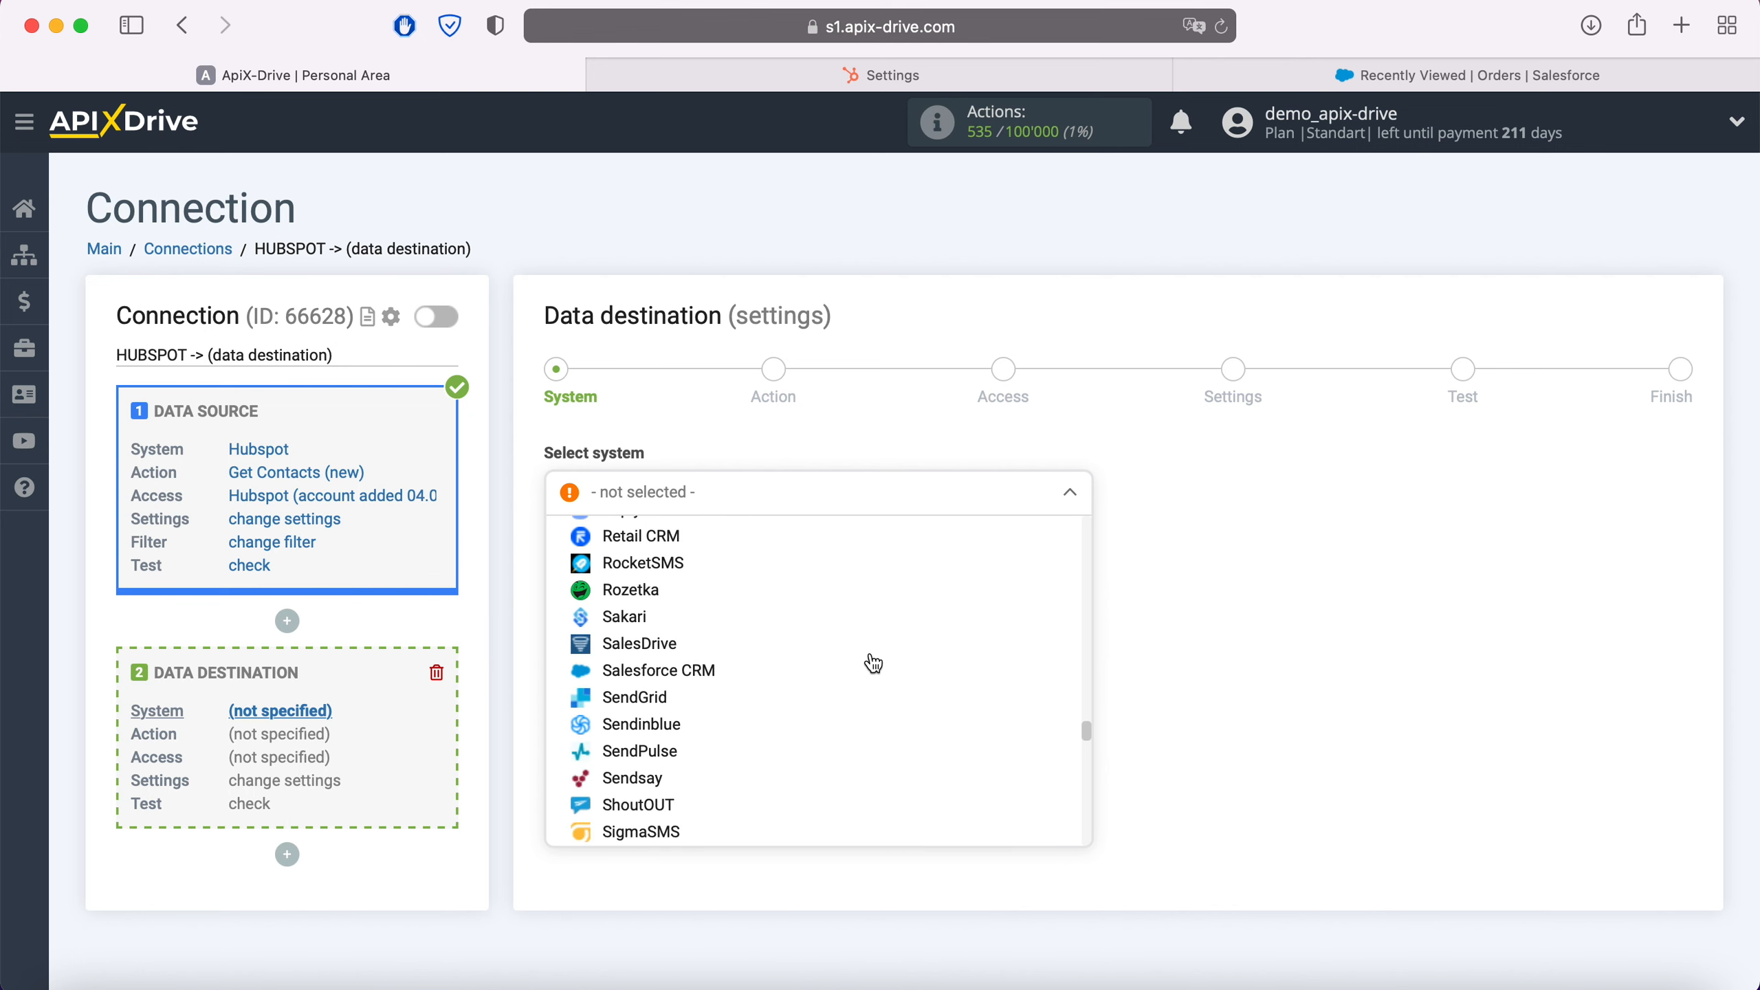
click(688, 678)
click(686, 559)
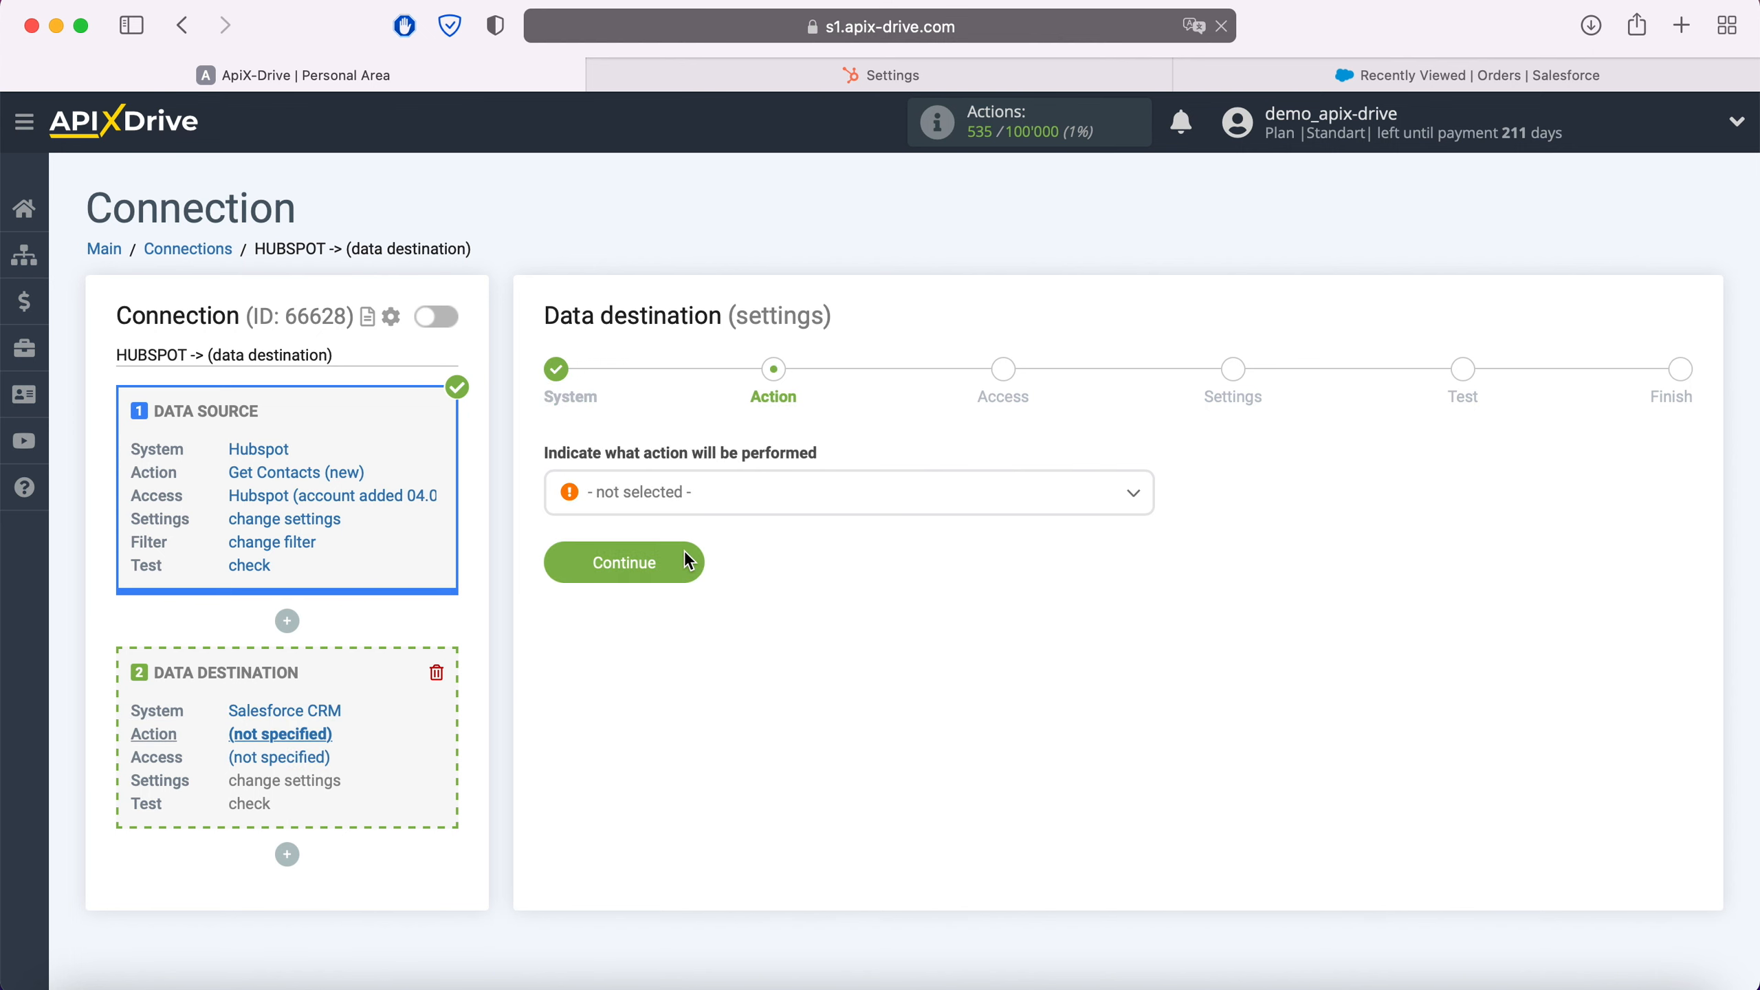
Set the Salesforce CRM destination action to Create Order and continue to the access settings.
click(713, 493)
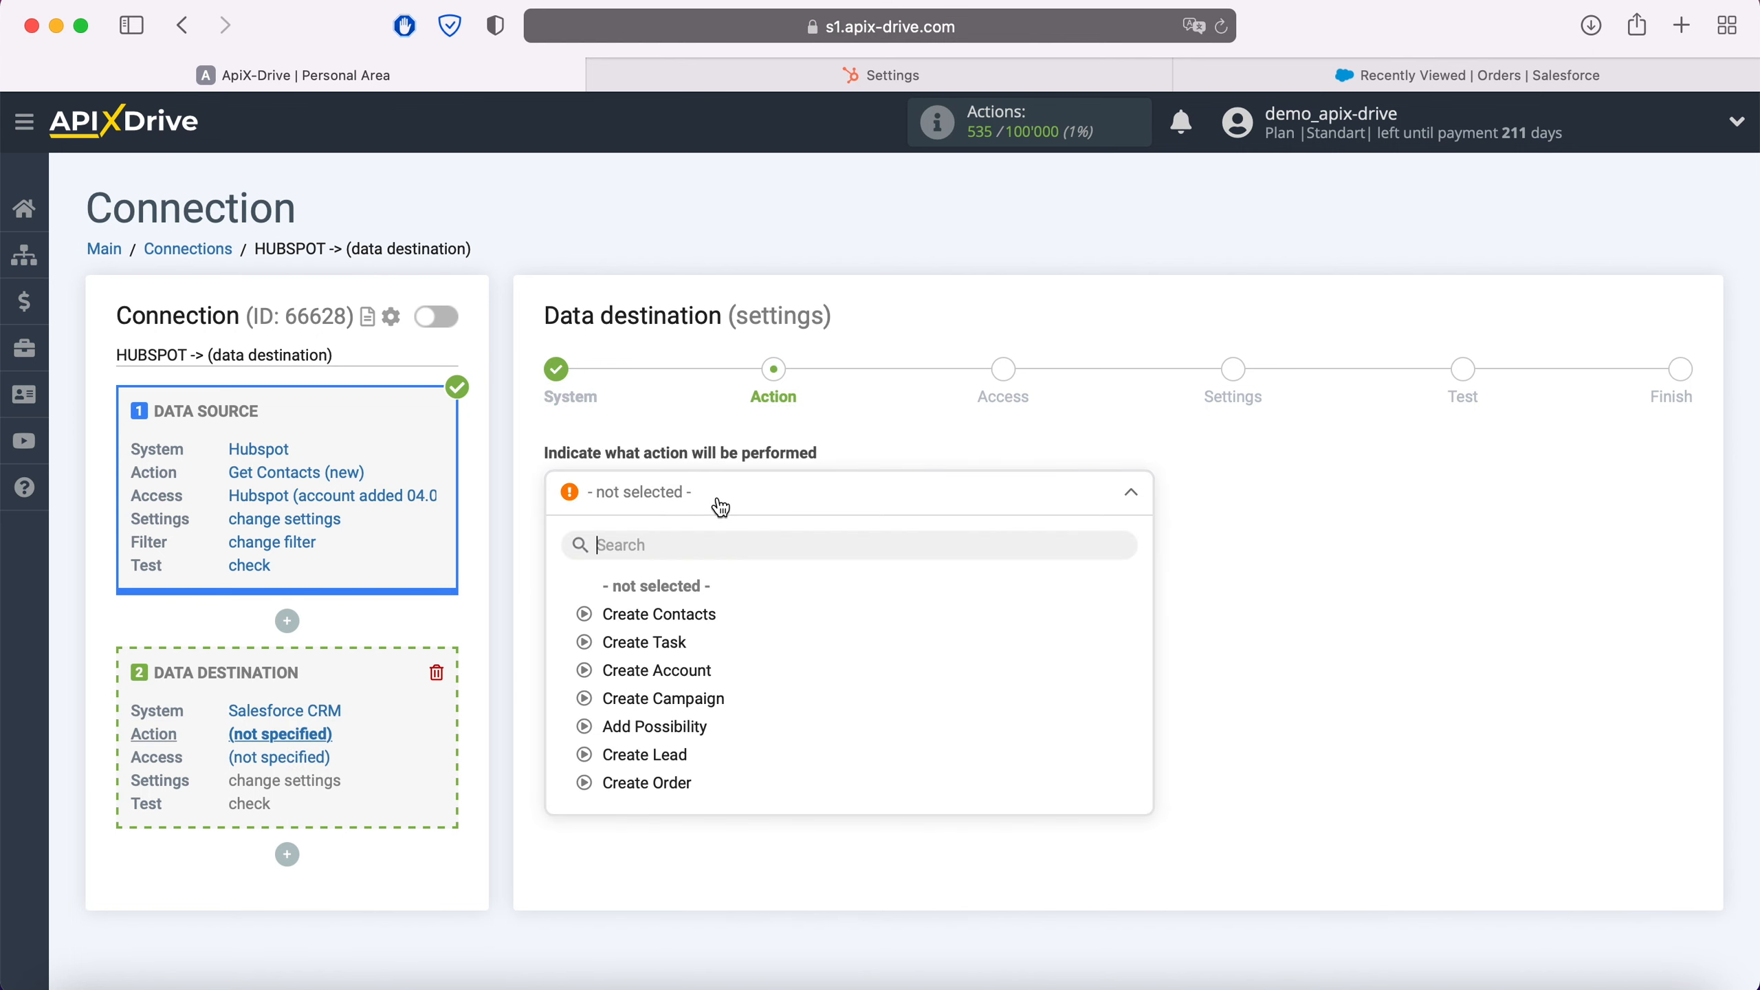
click(682, 783)
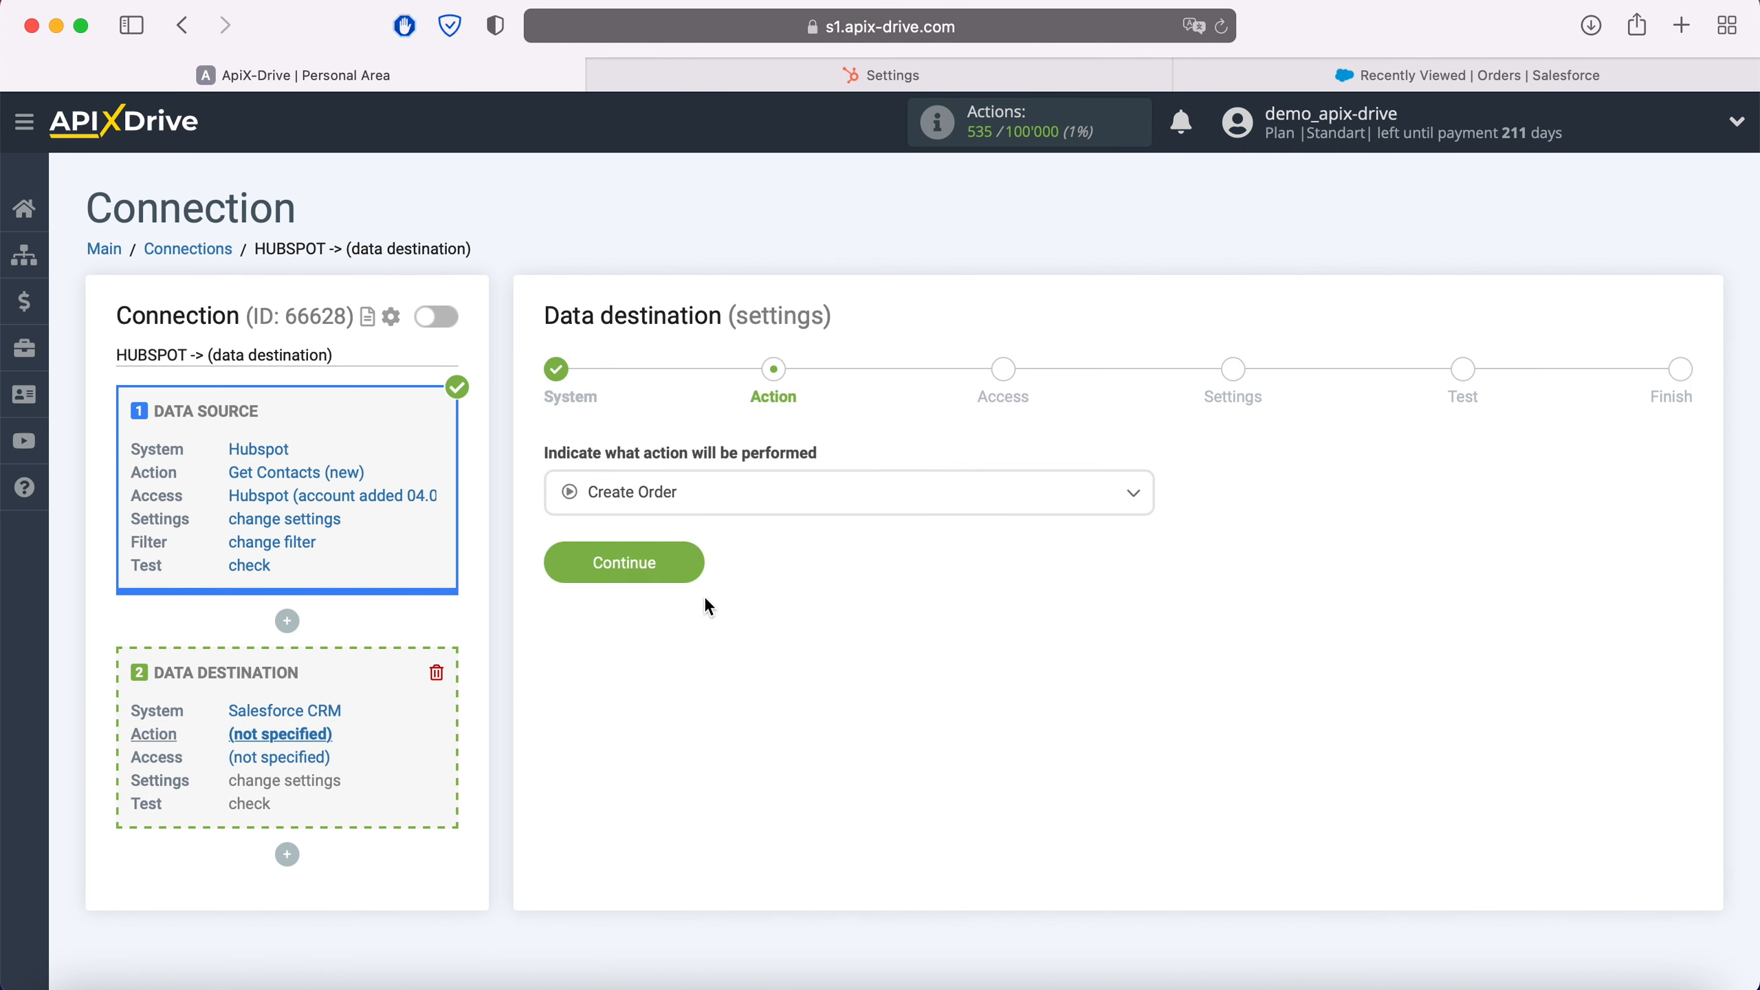
click(690, 565)
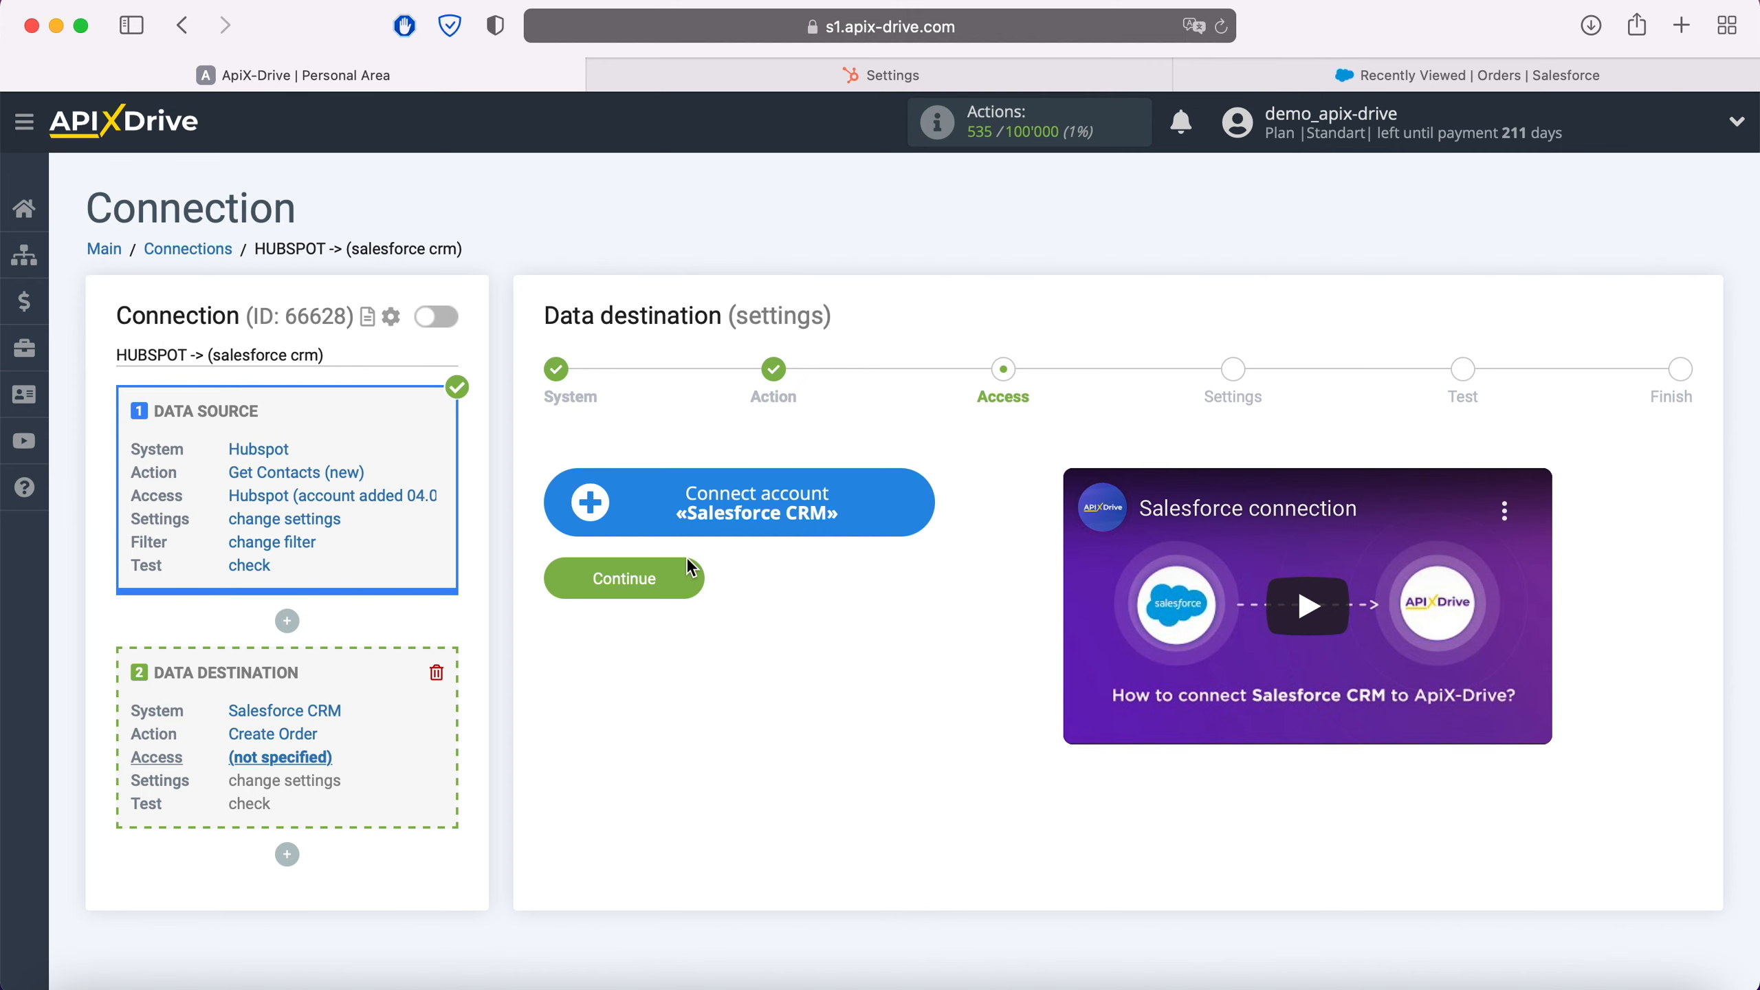
Connect a Salesforce CRM account by entering the account's username and password on the Salesforce login page and logging in.
click(915, 505)
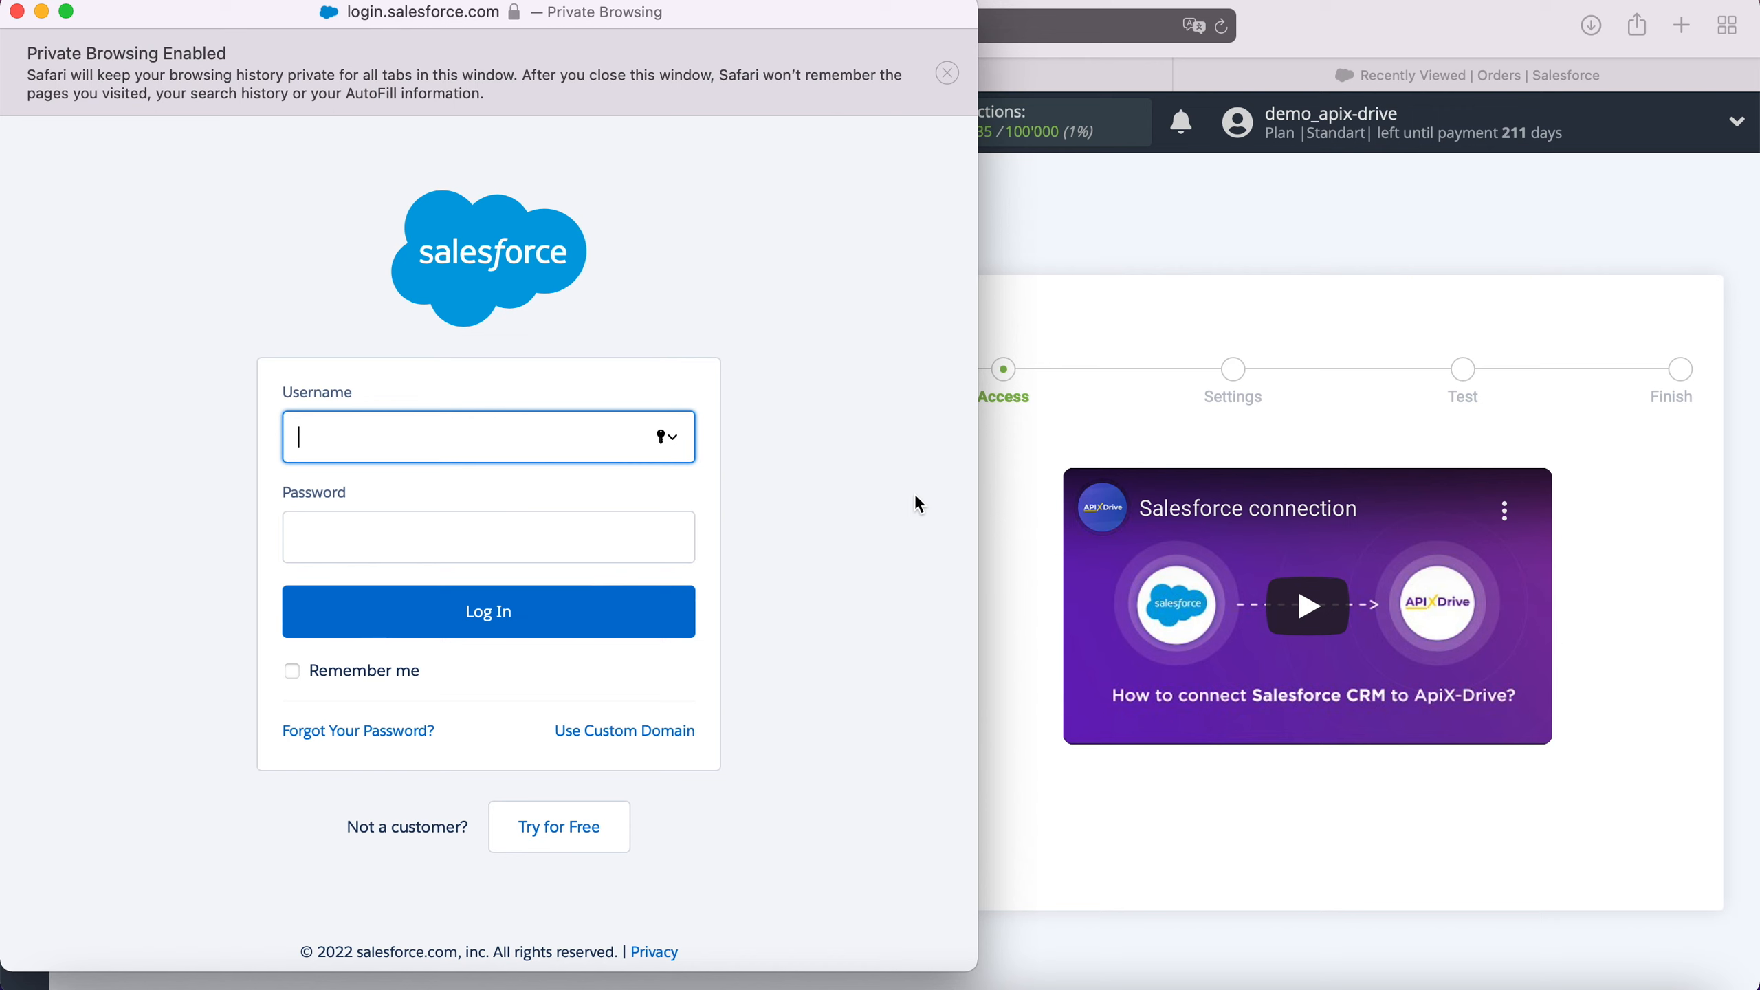
right_click(379, 437)
click(435, 501)
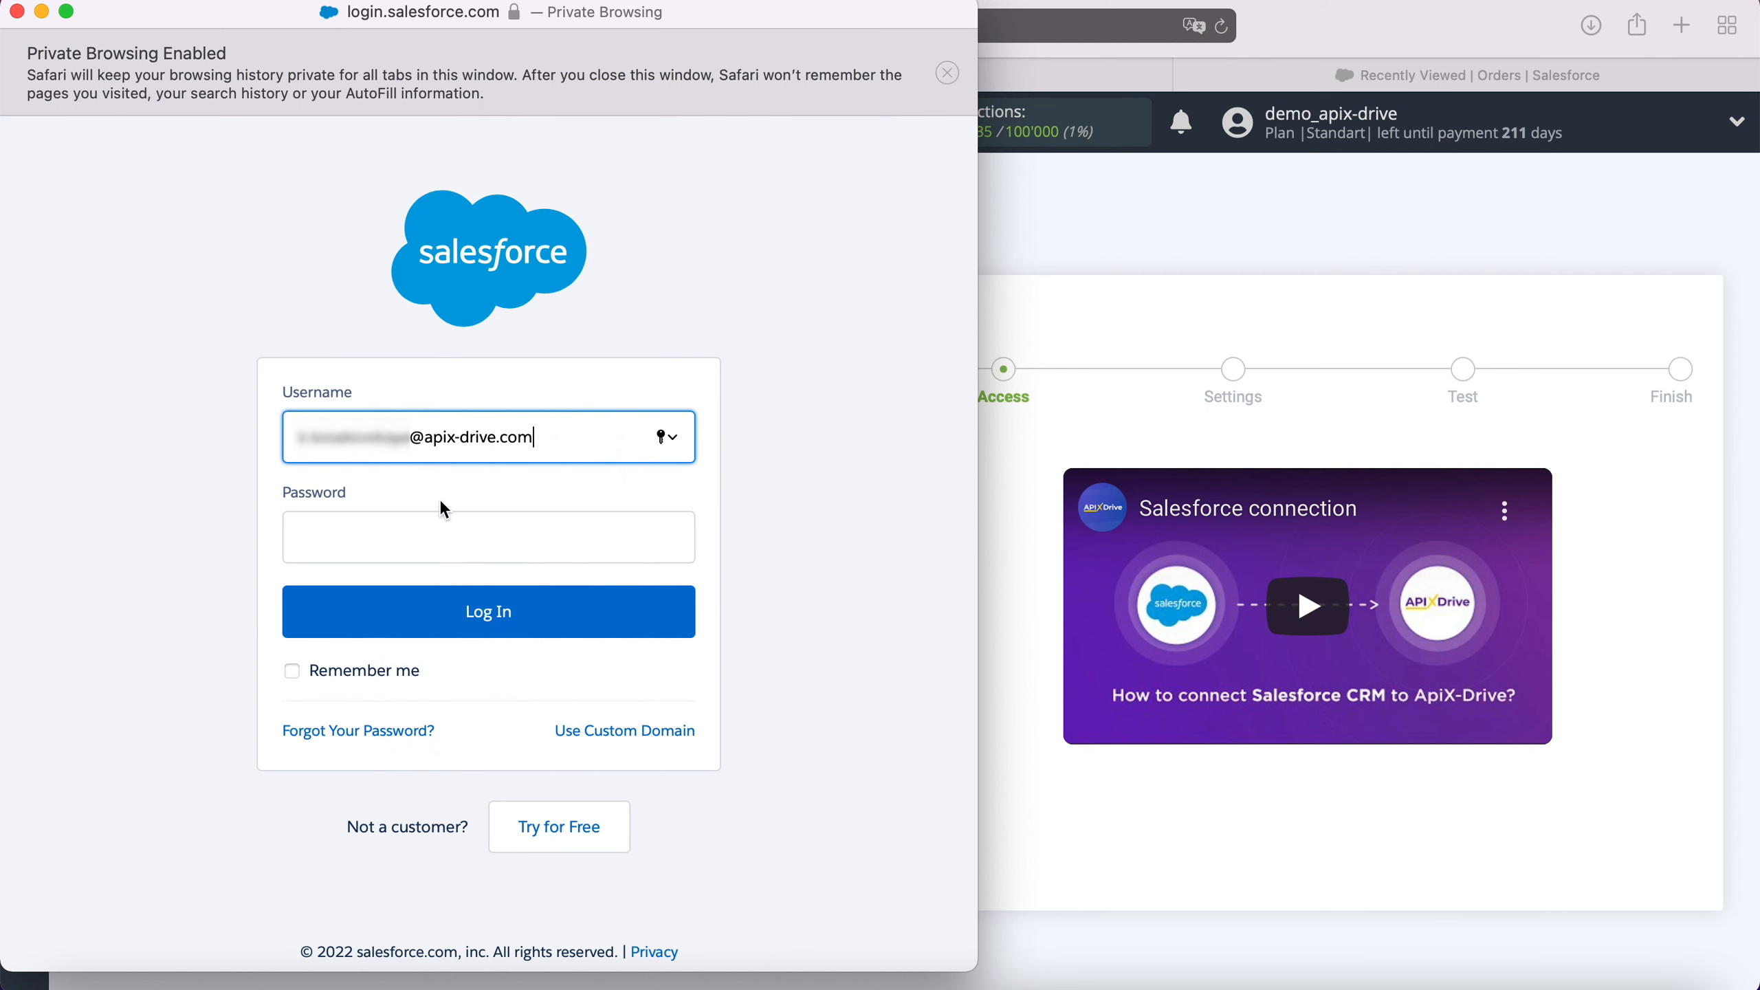
click(398, 548)
text(••••••••••••)
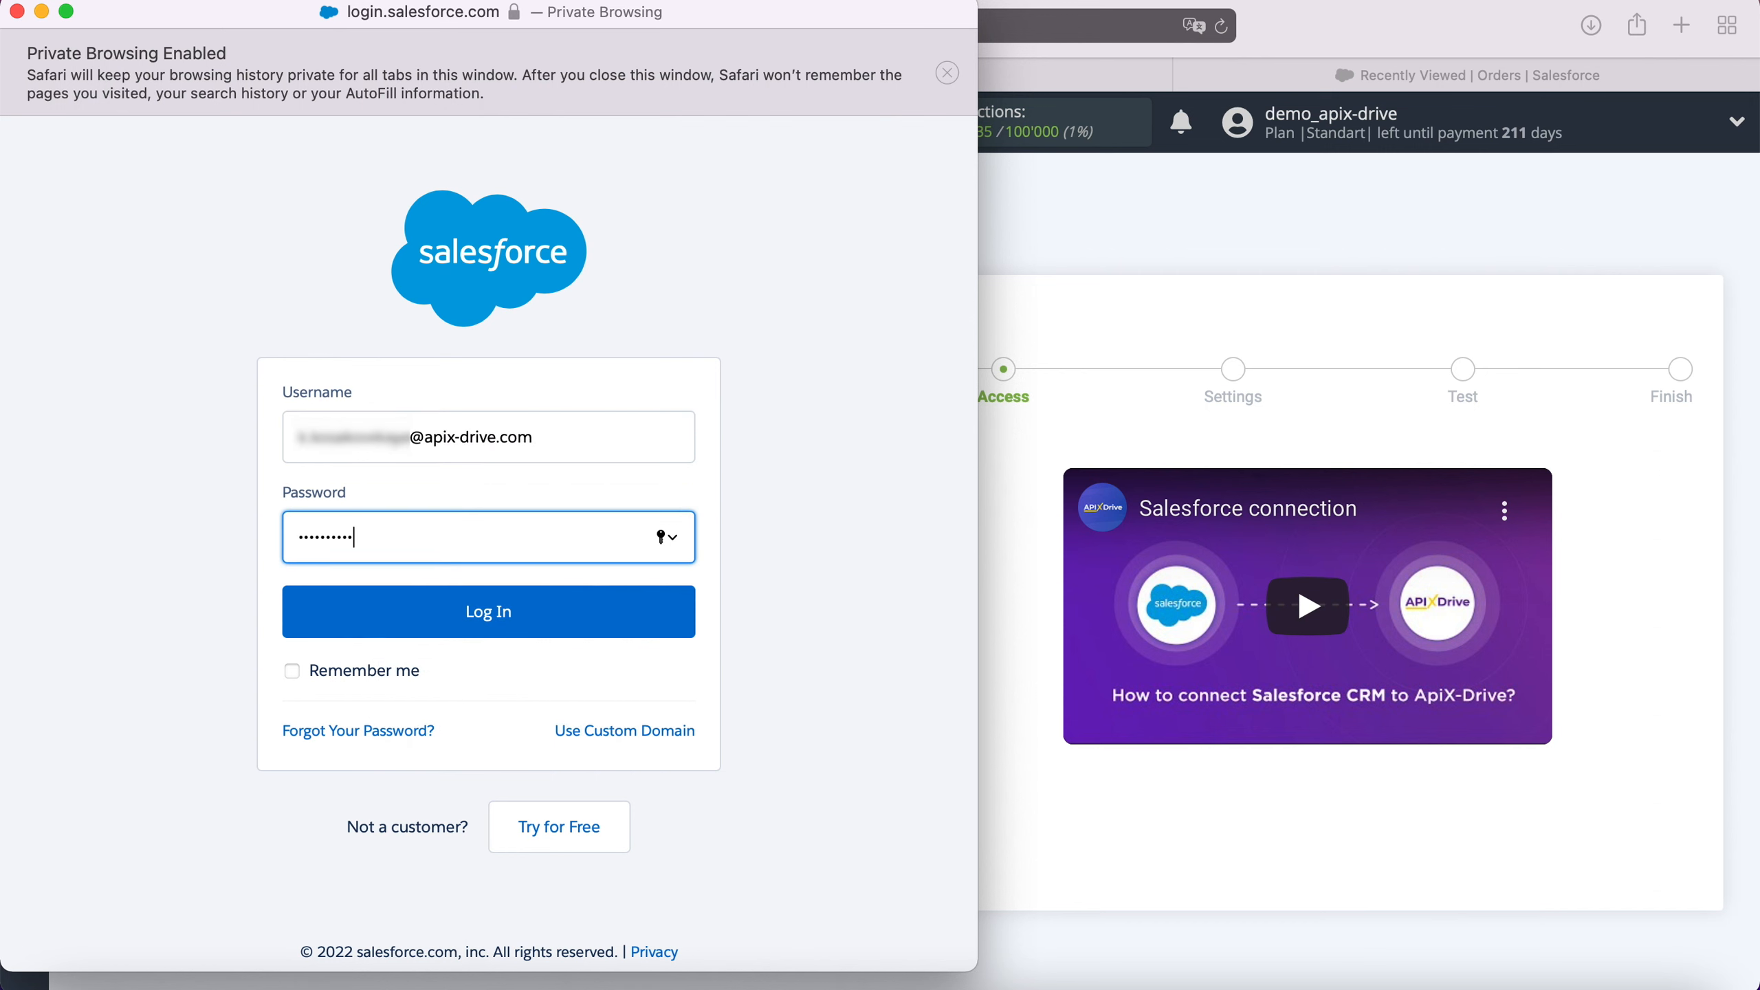
click(518, 613)
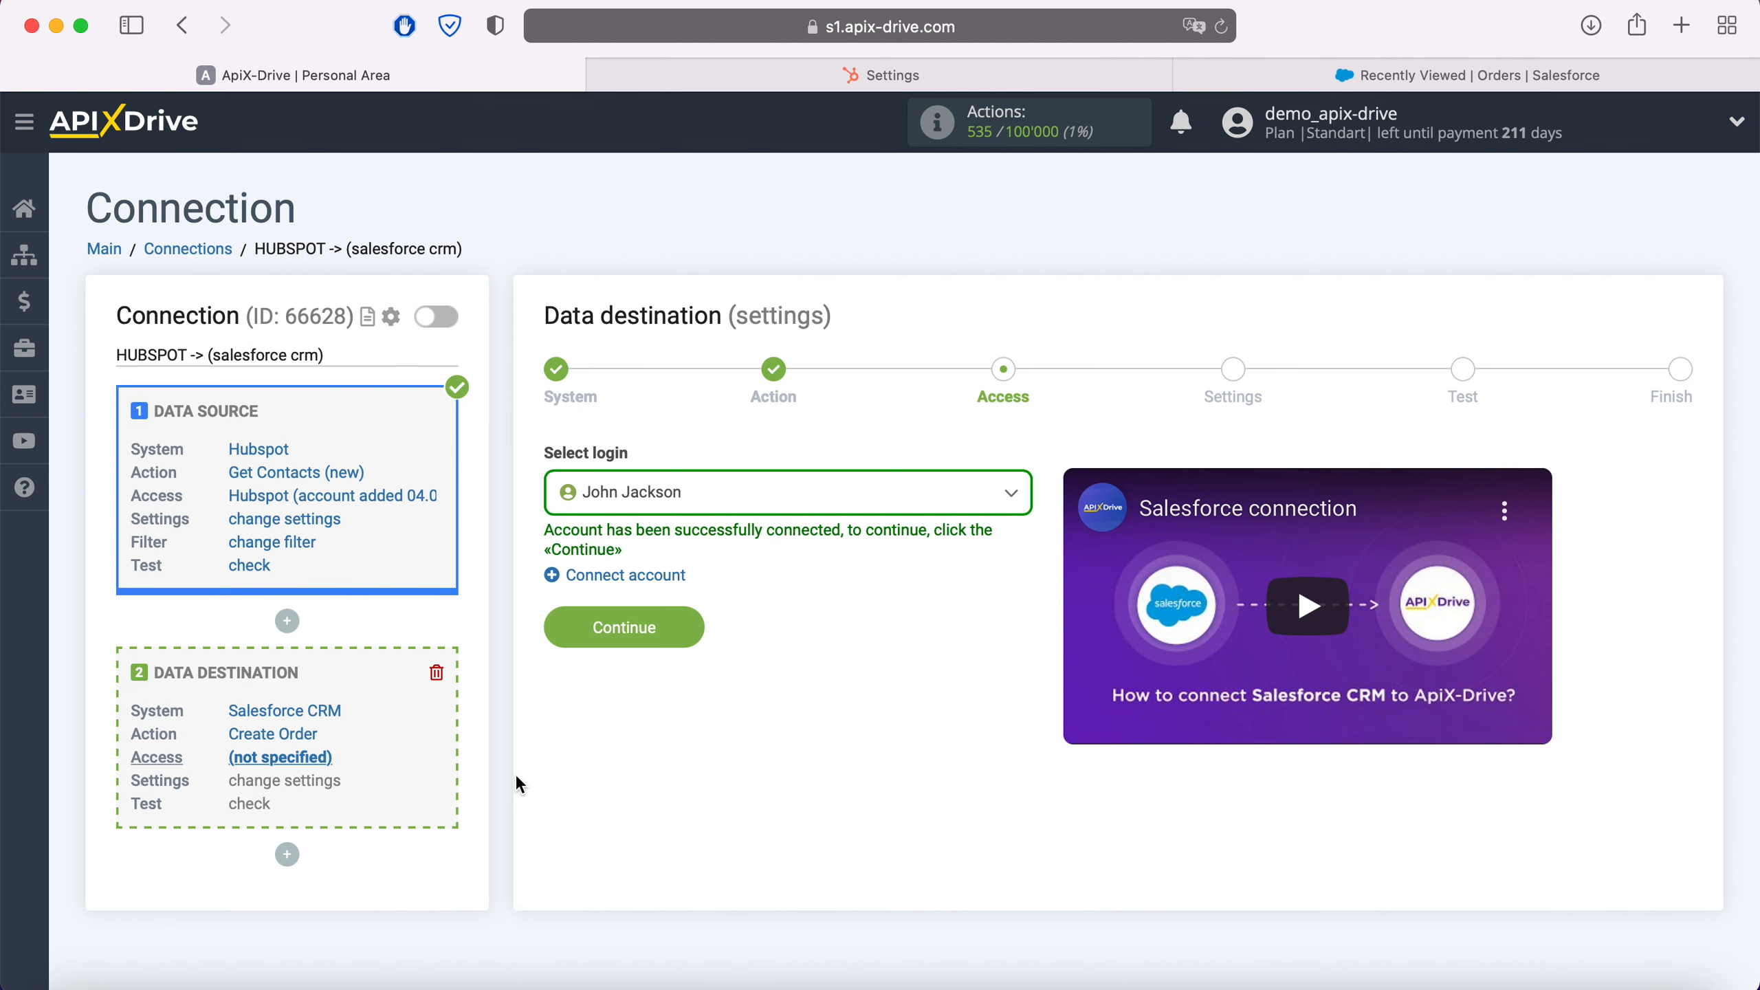
Choose the newly connected Salesforce account as the data destination login and proceed to the destination settings.
click(679, 501)
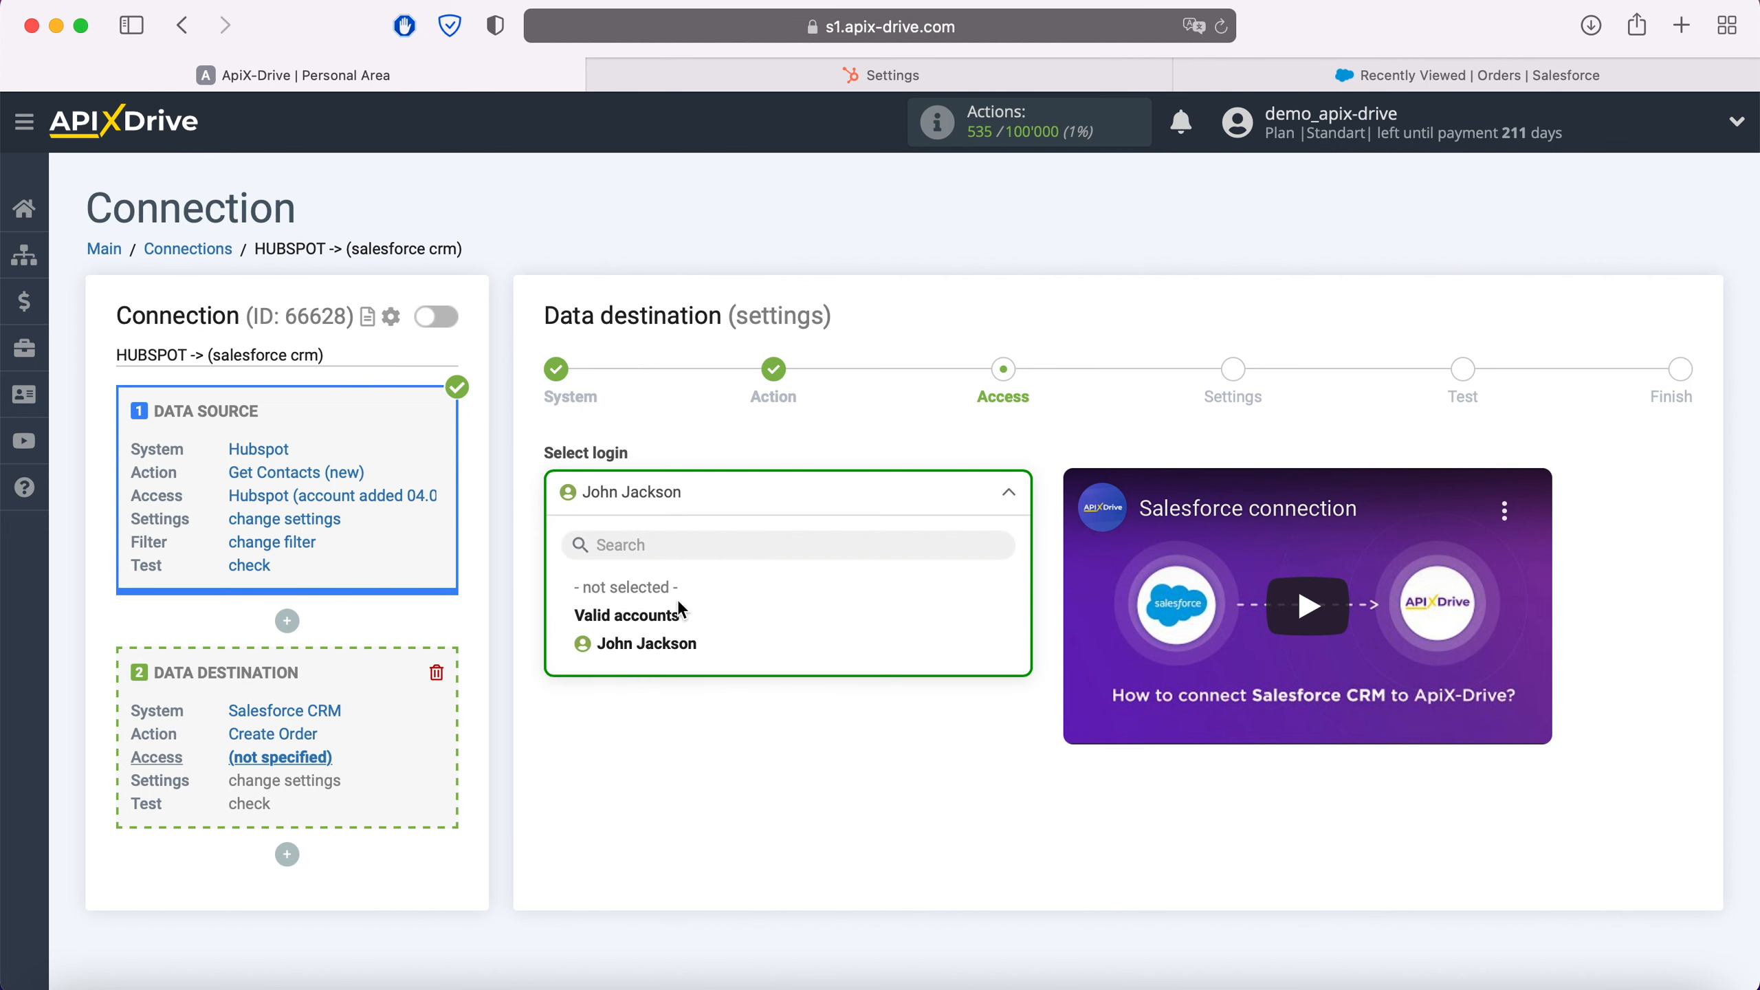
click(676, 639)
click(682, 621)
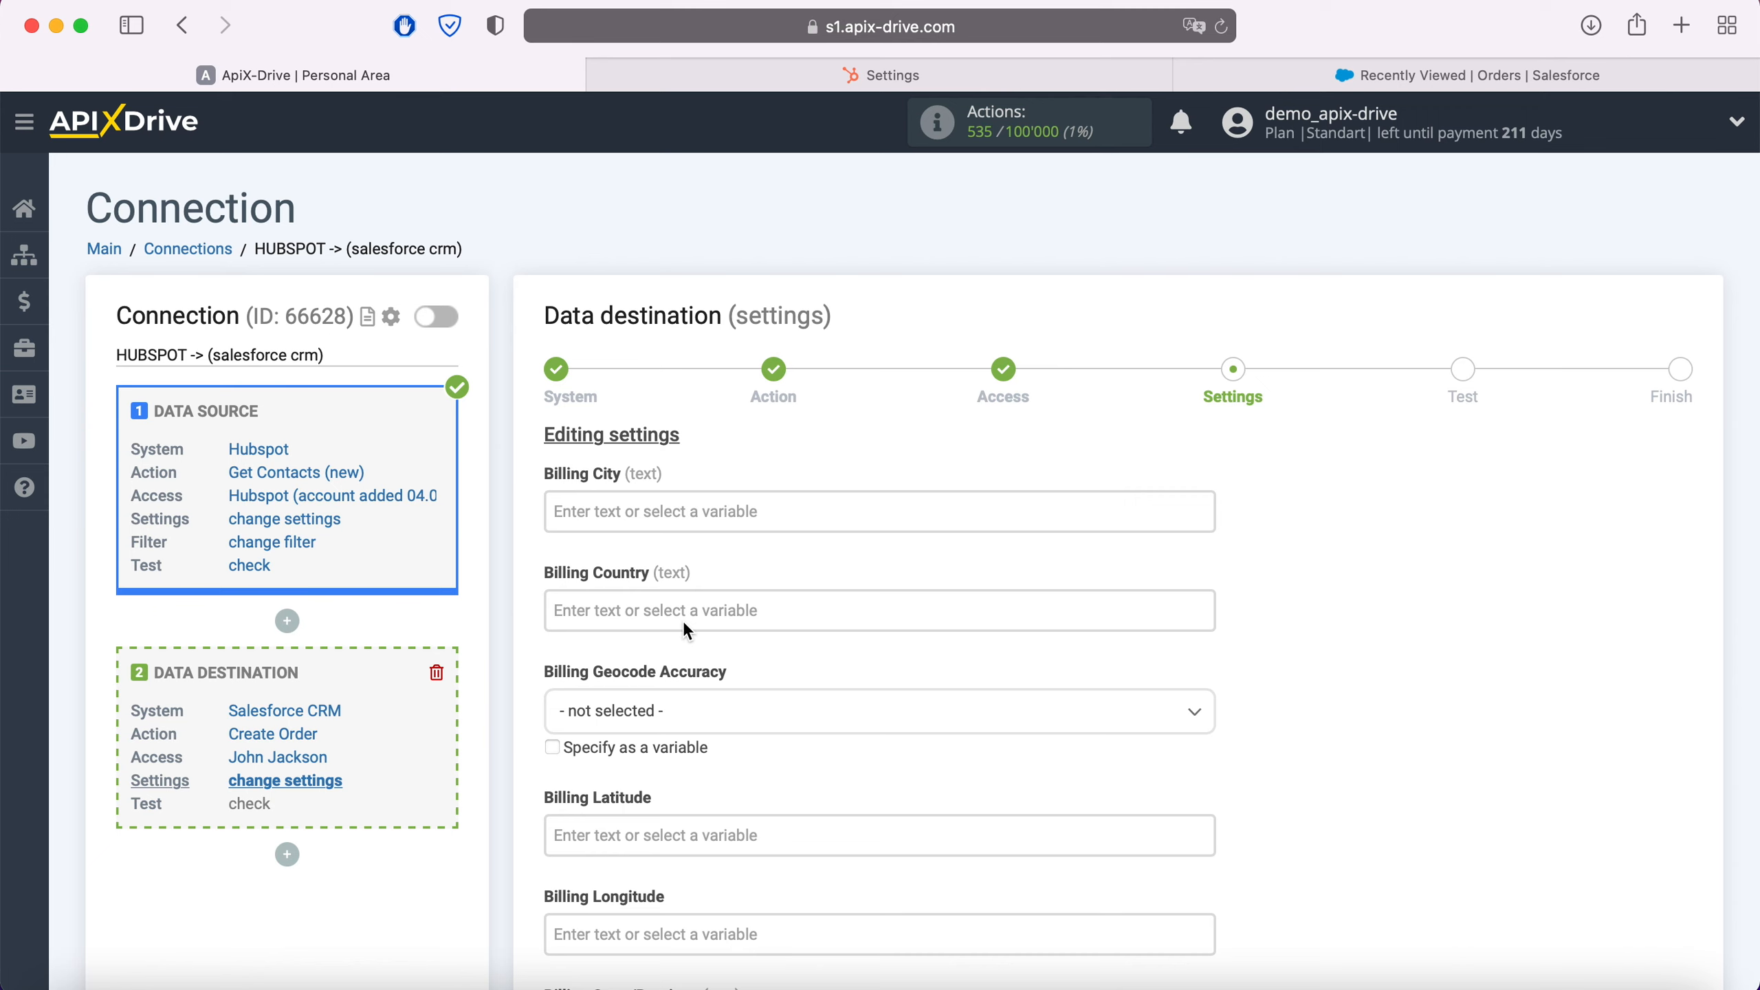
Fill the order's Description with the label "Date" followed by the Hubspot variable Became an Opportunity Date.
scroll(686, 629, down, 10)
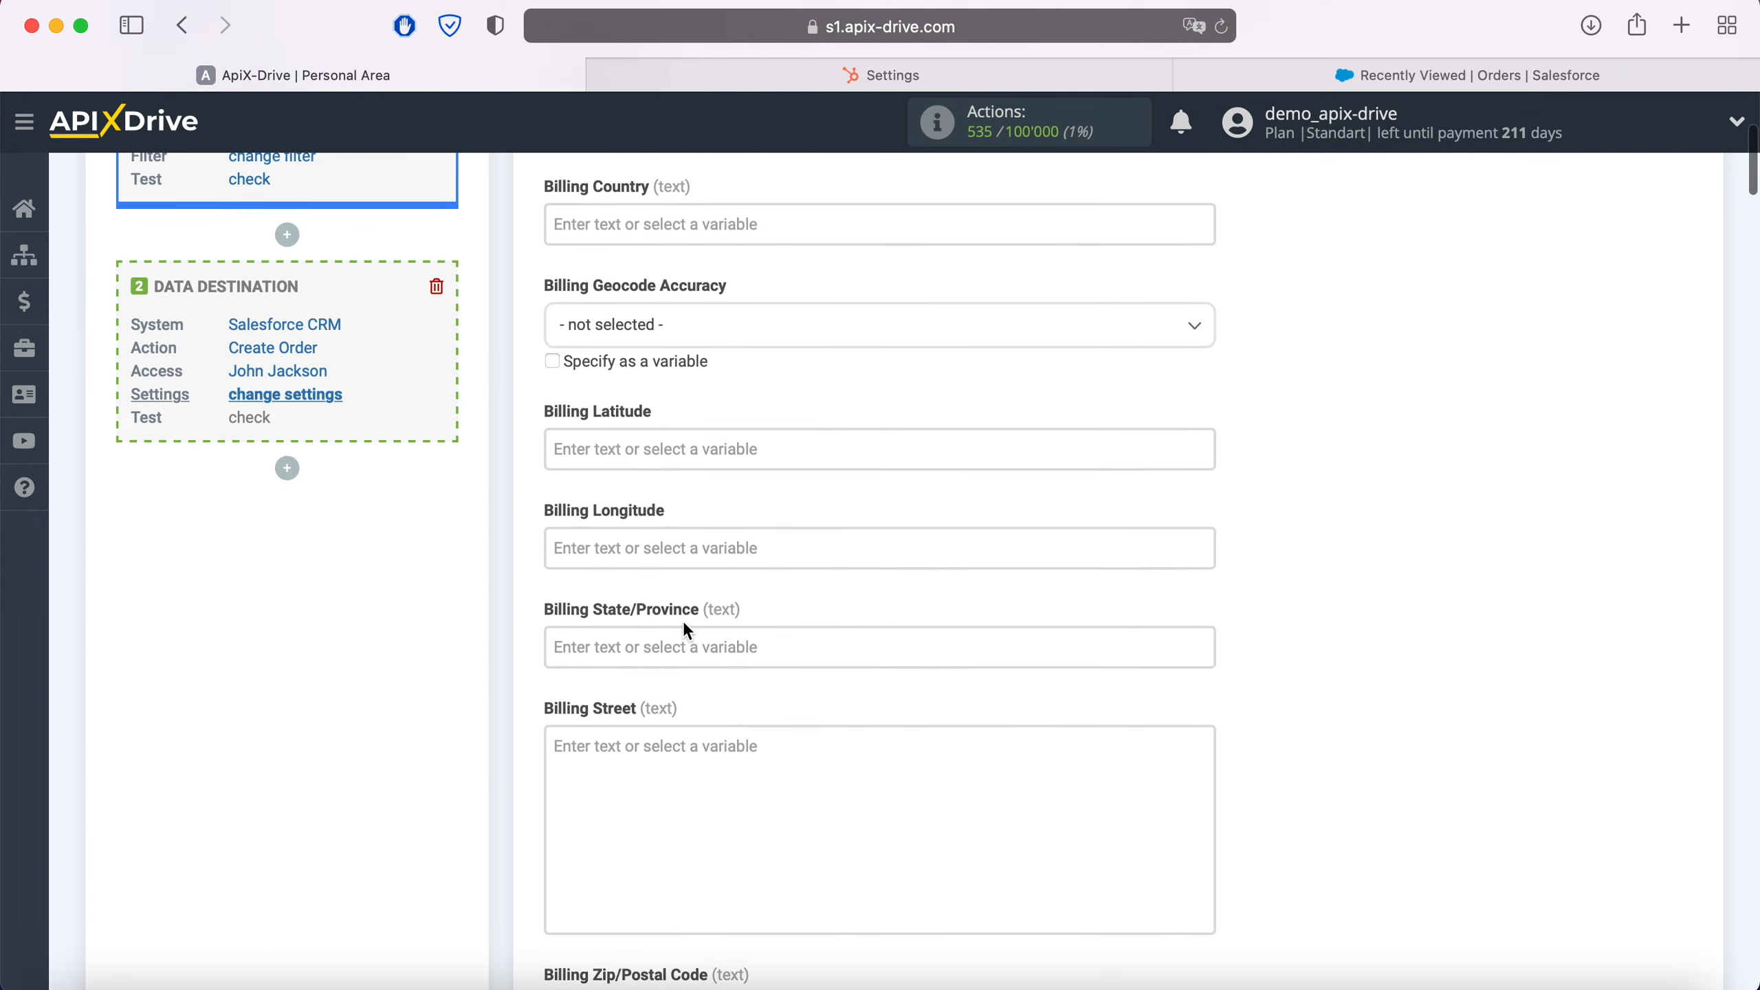
scroll(685, 626, down, 5)
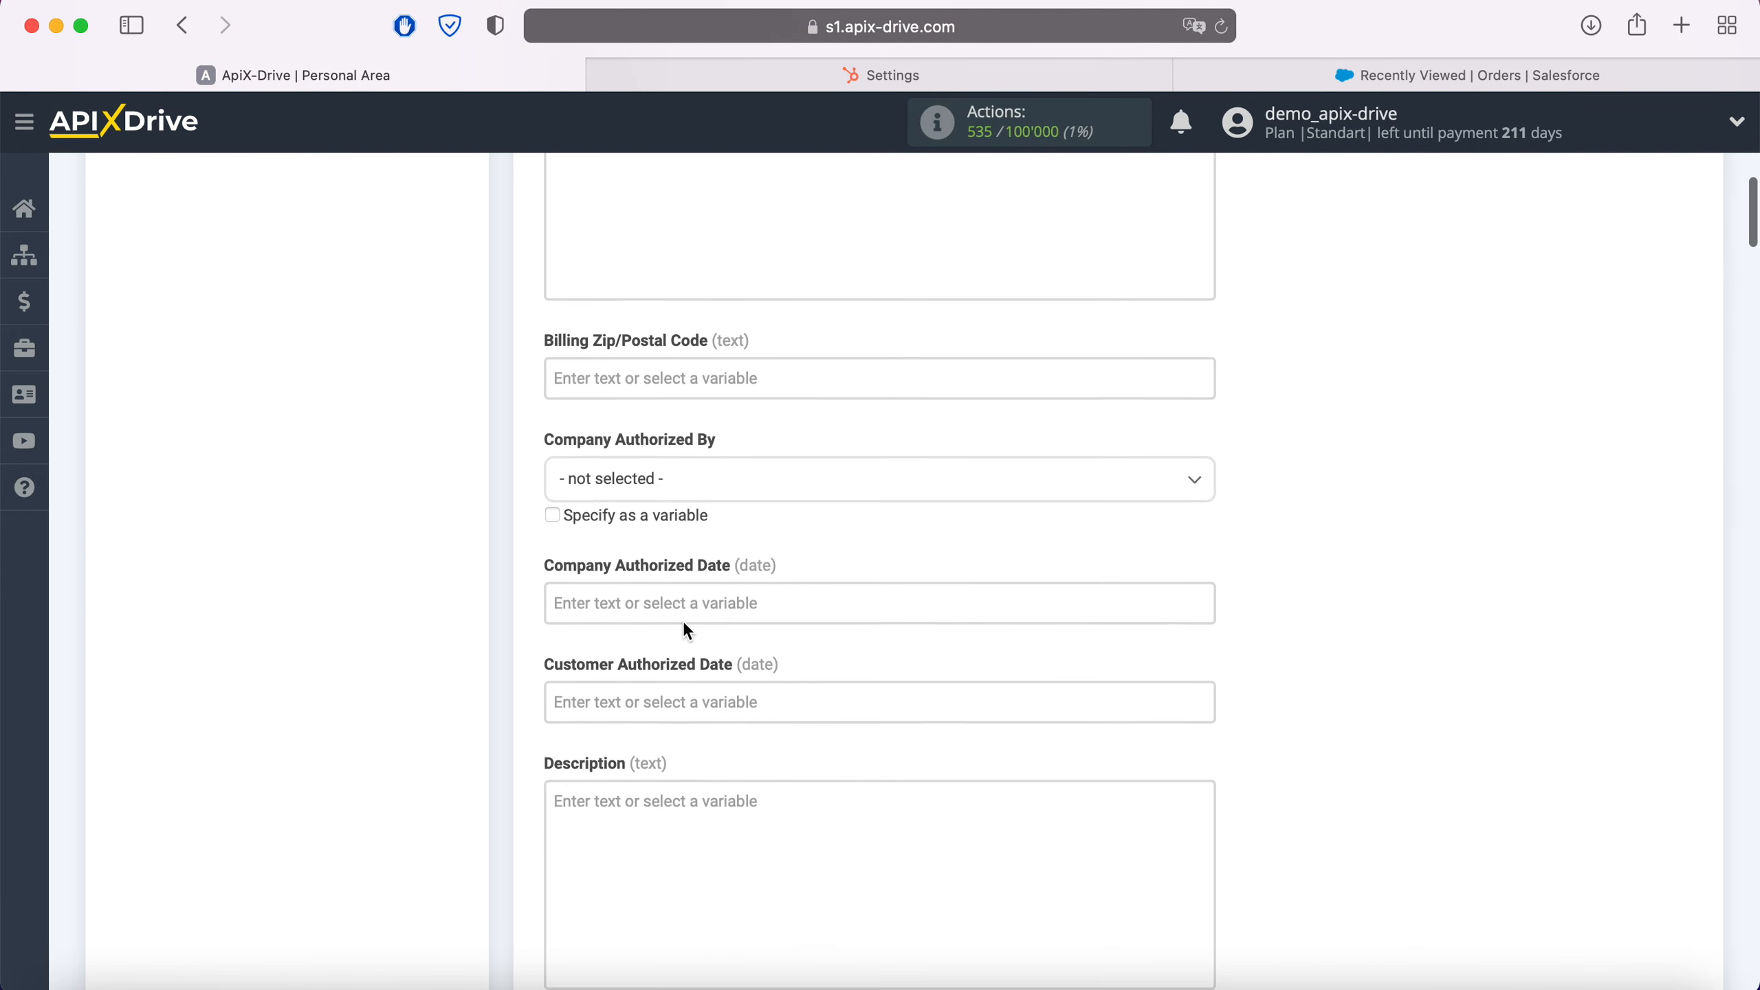
scroll(684, 628, down, 2)
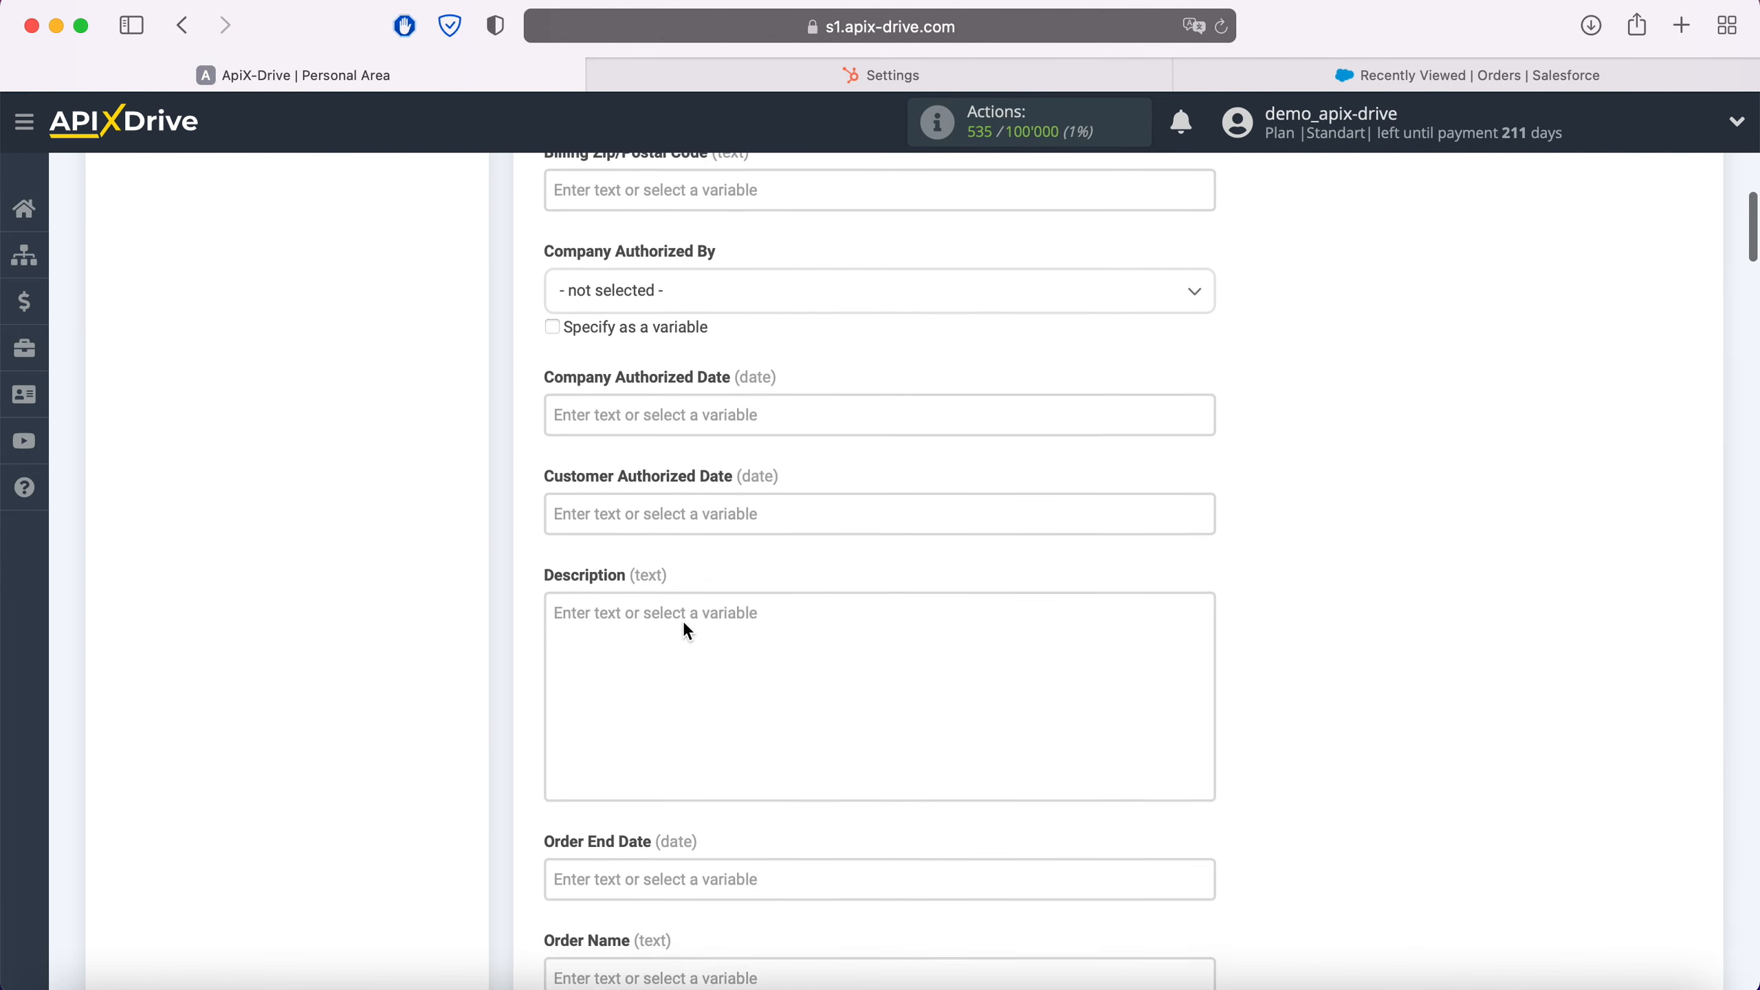
click(671, 615)
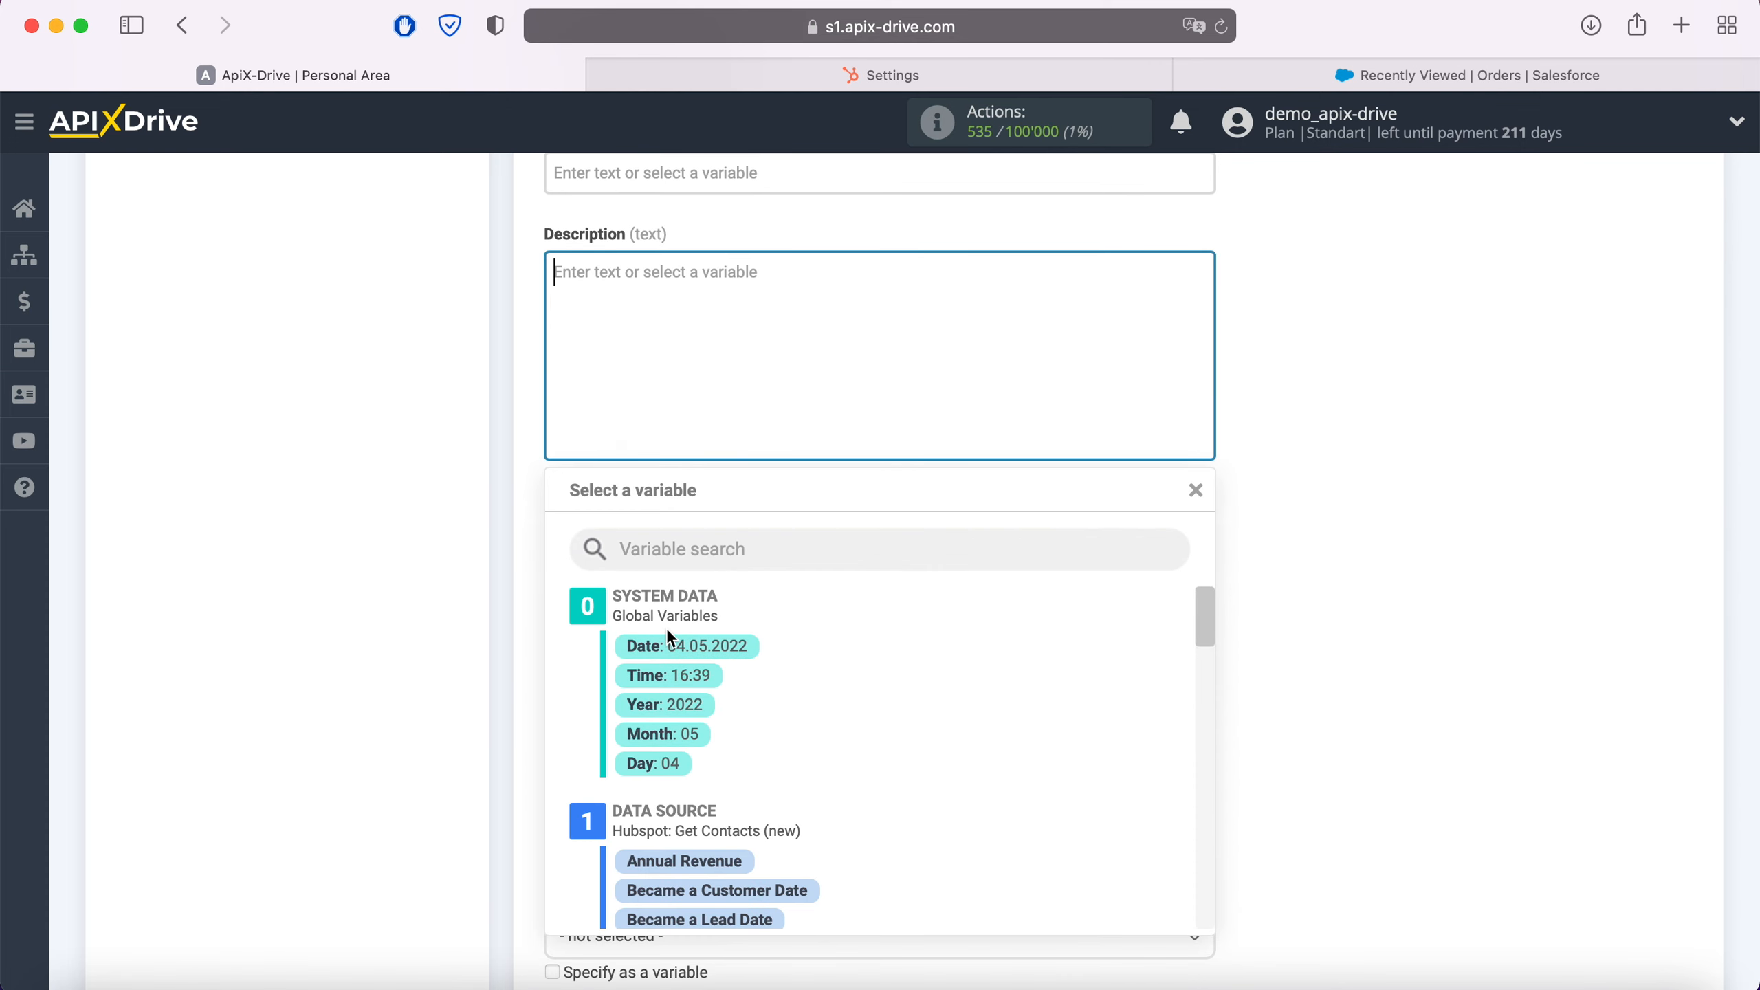
scroll(943, 719, down, 2)
scroll(946, 728, down, 4)
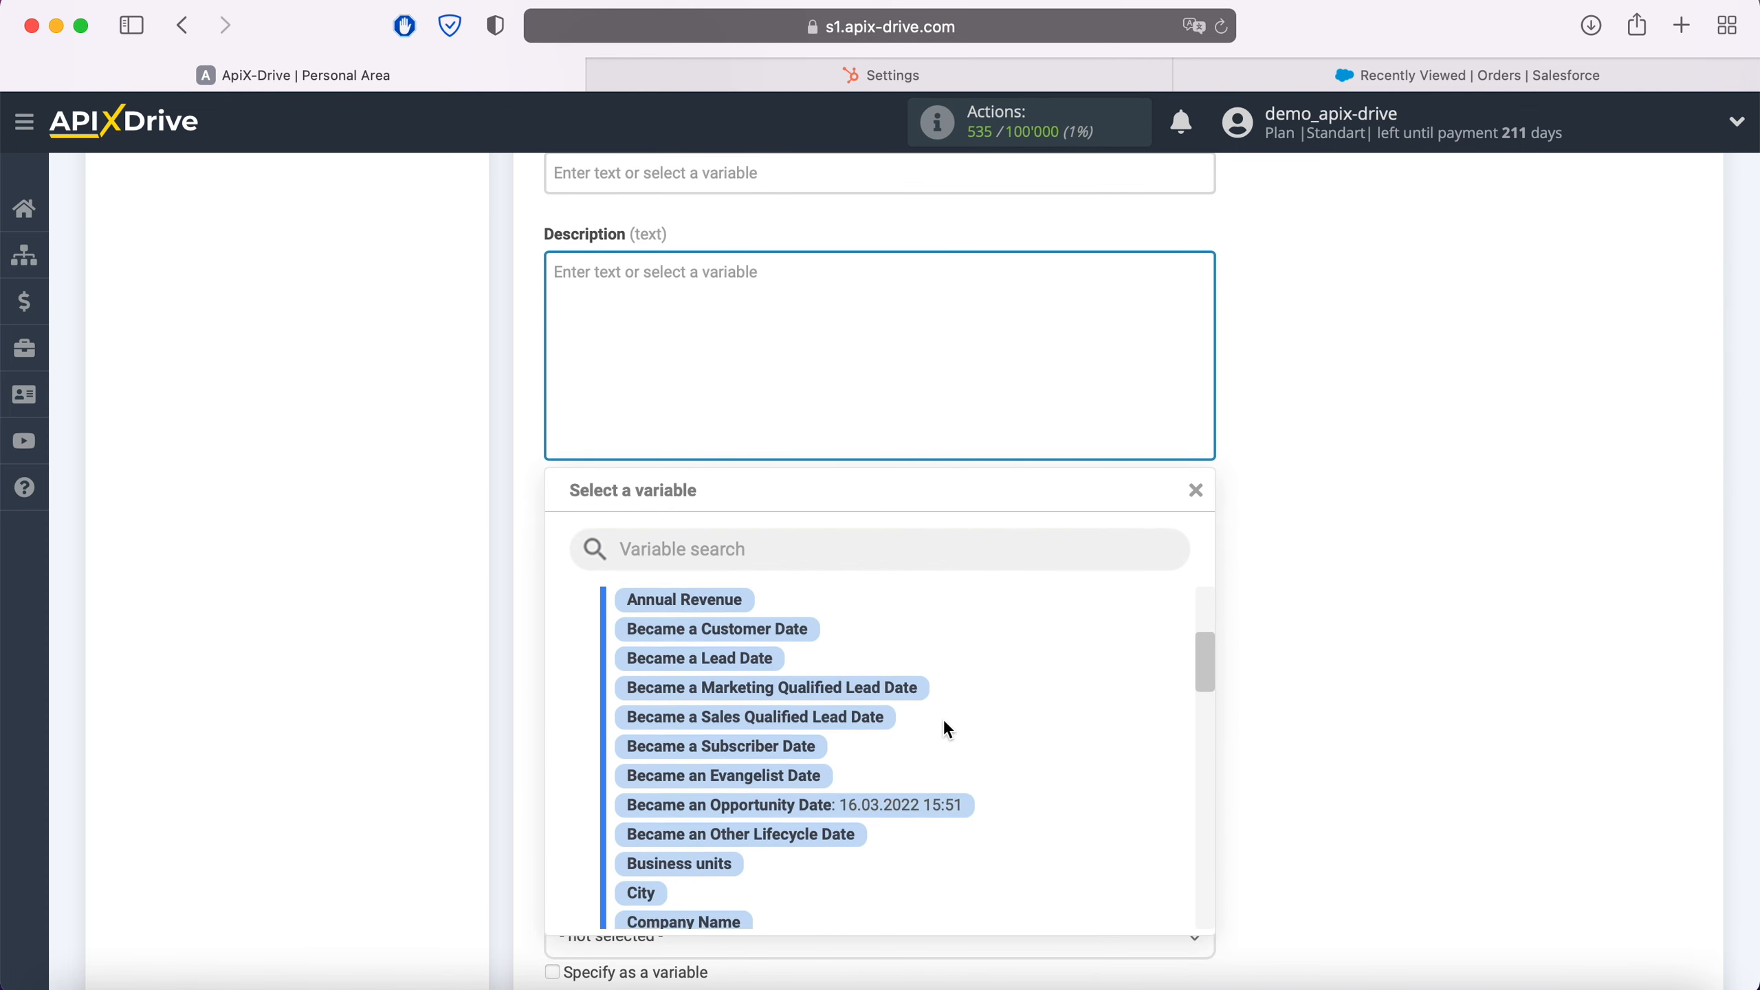
click(923, 754)
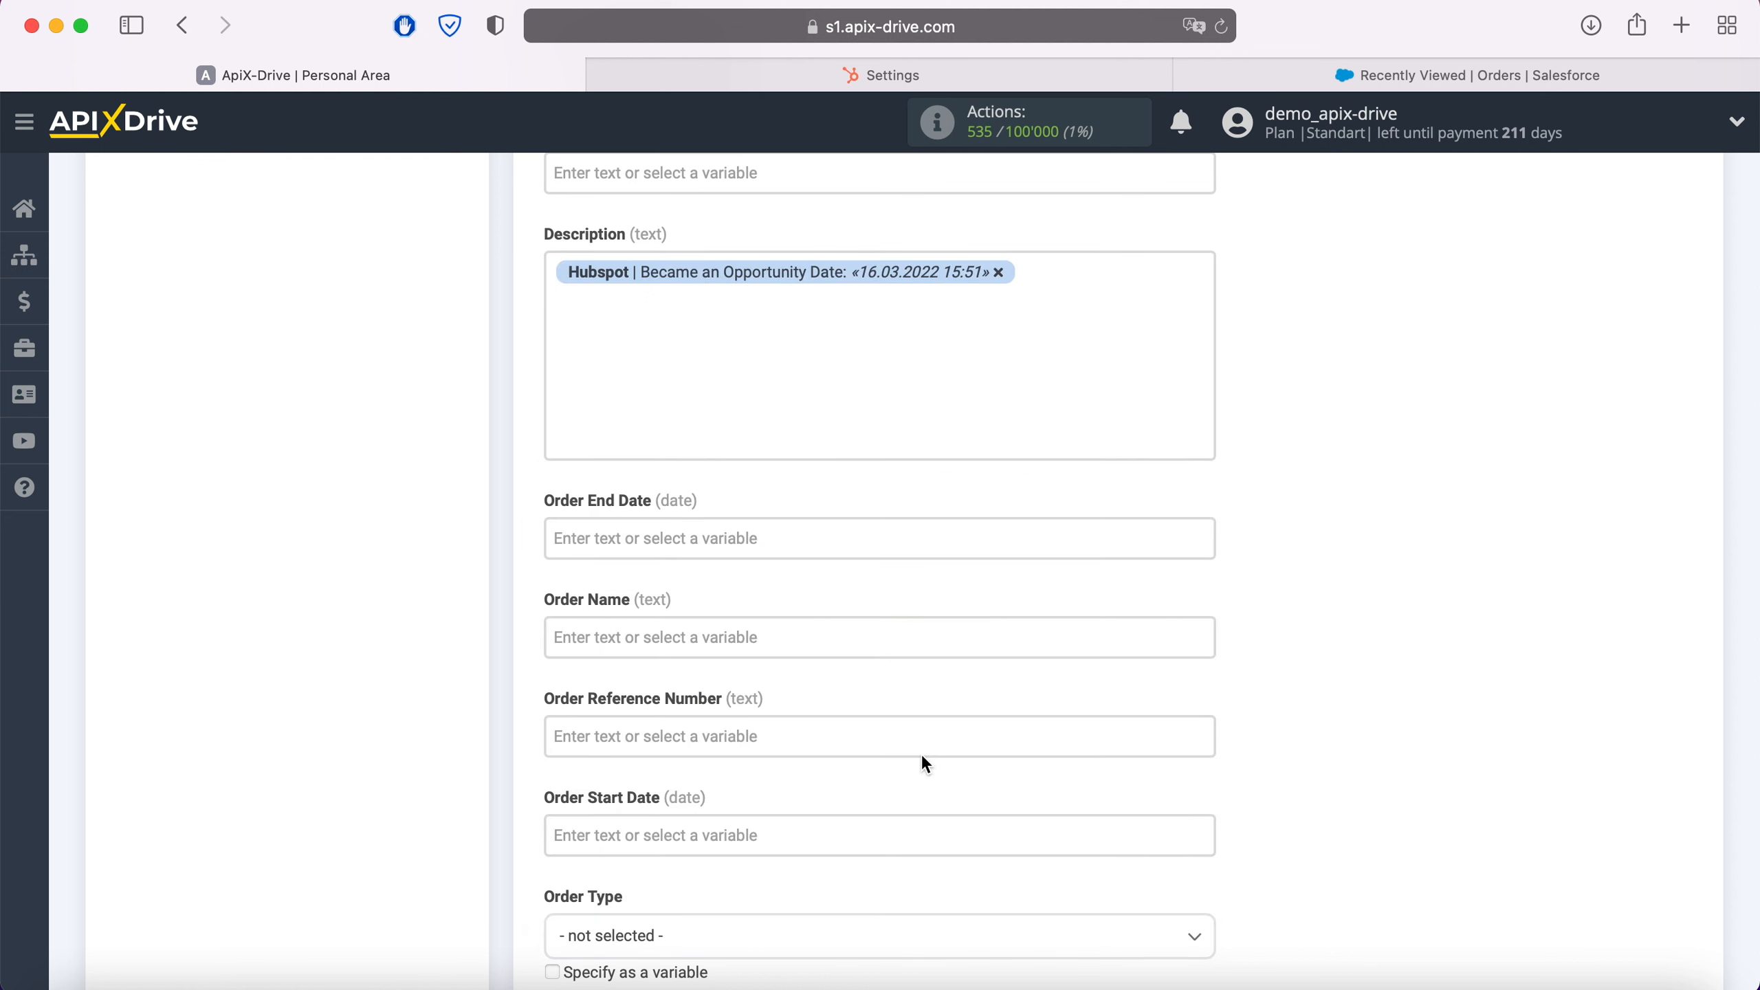
click(552, 272)
text(Date)
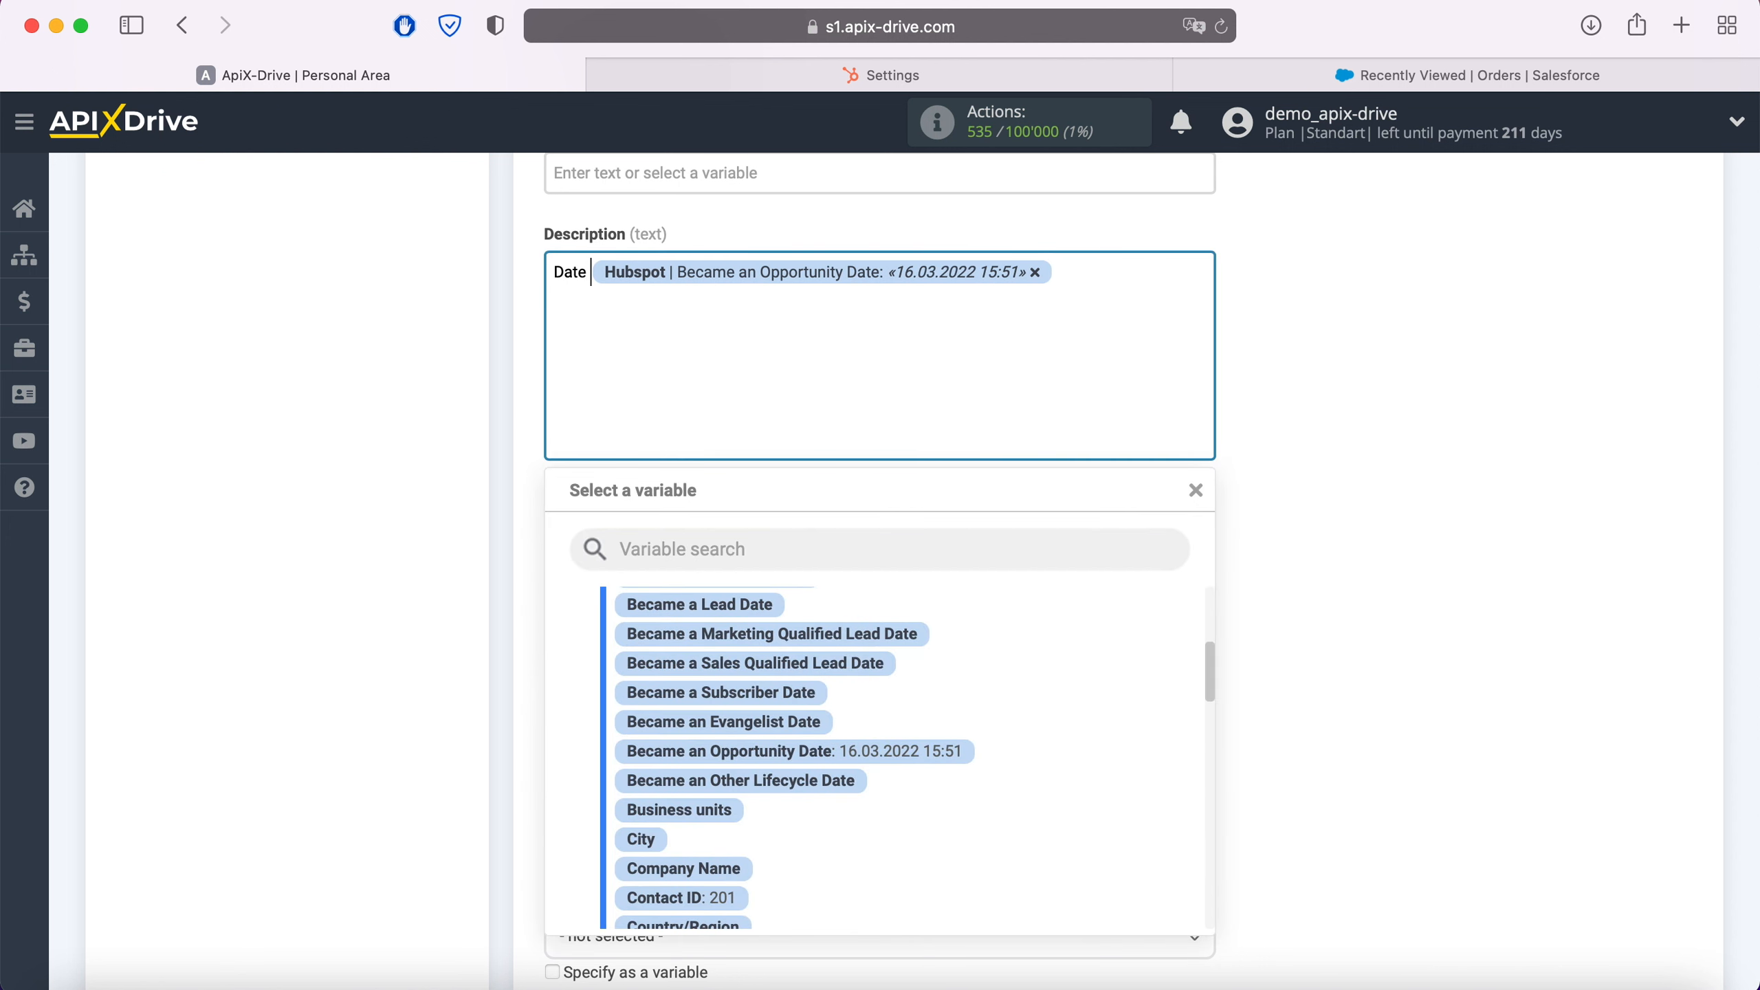
Add a second Description line with the label "Name" followed by the Hubspot First Name and Last Name variables.
click(1102, 274)
key(Return)
text(Name)
scroll(1050, 732, down, 3)
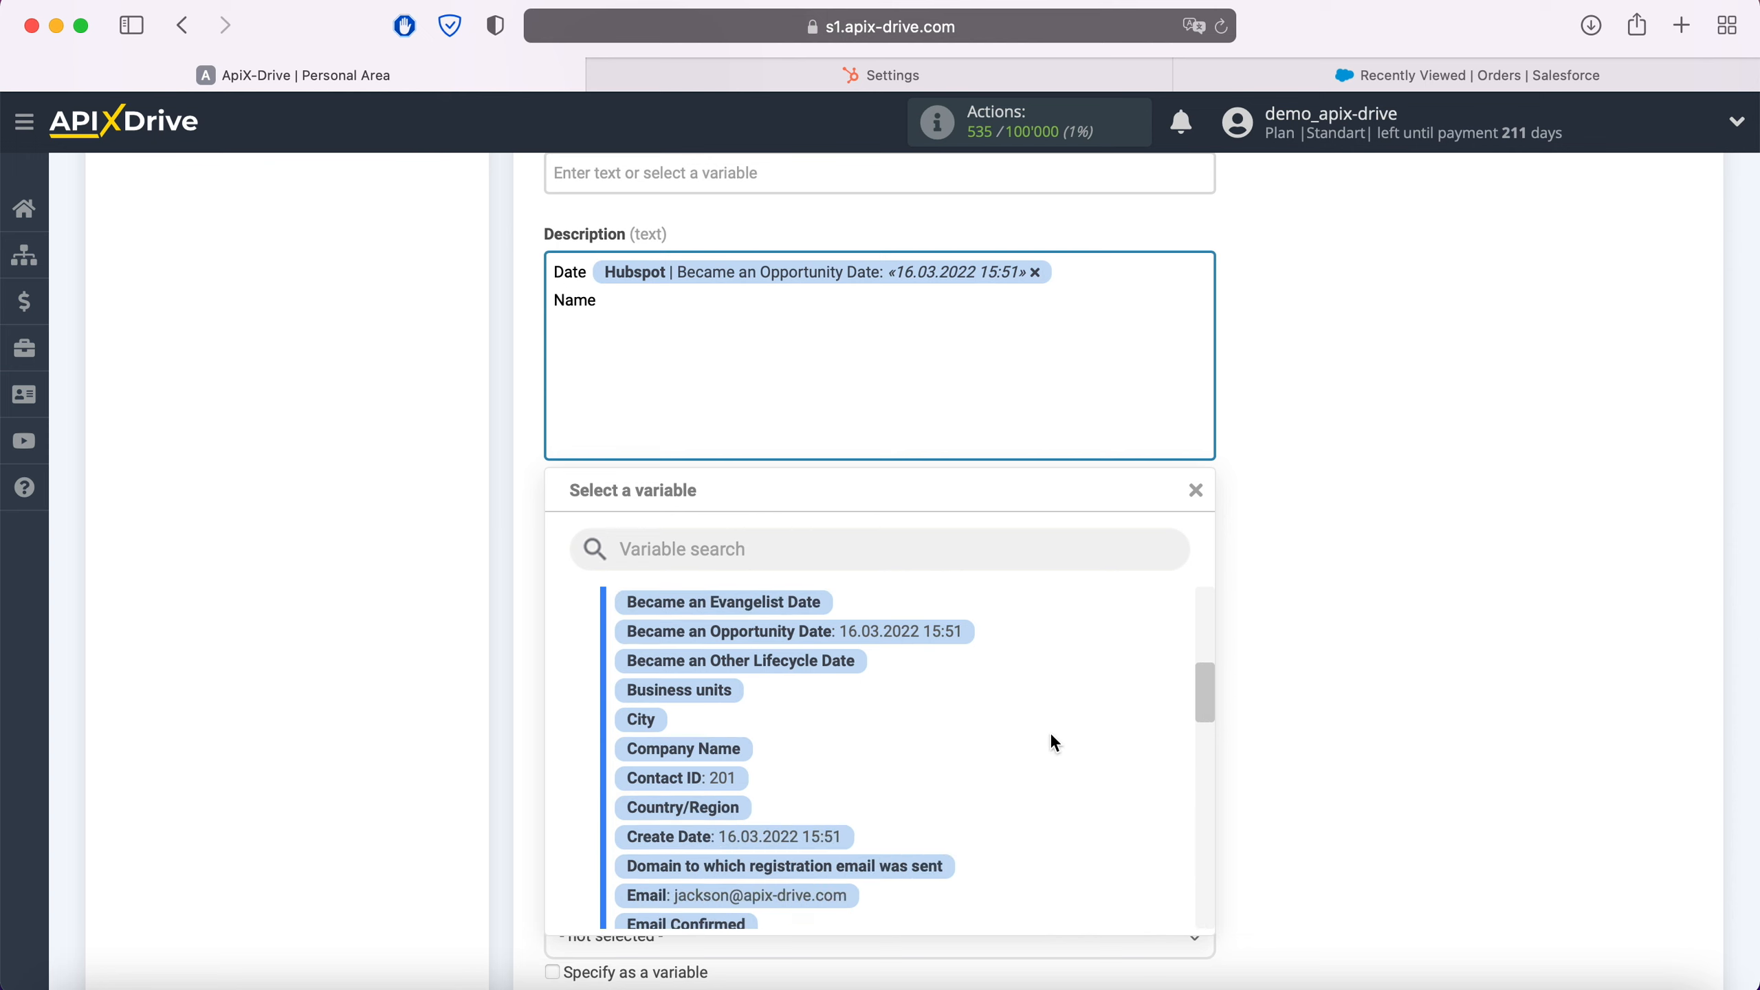
scroll(1050, 733, down, 8)
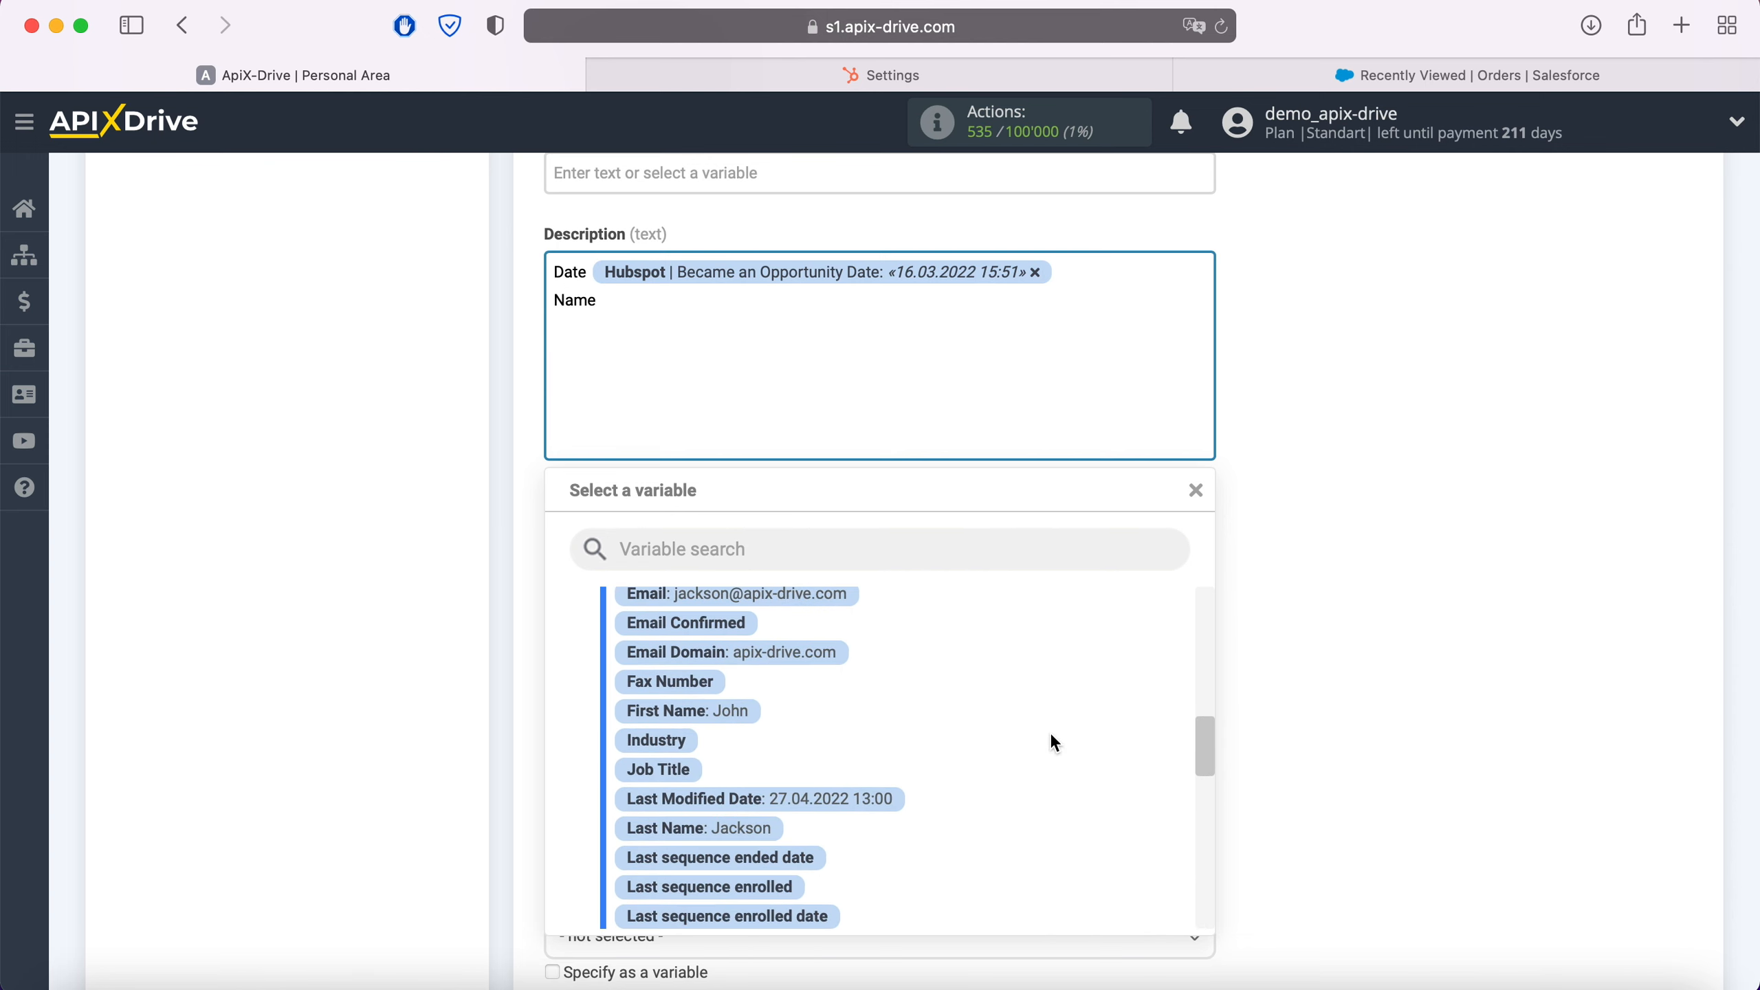
scroll(1050, 732, down, 1)
click(753, 683)
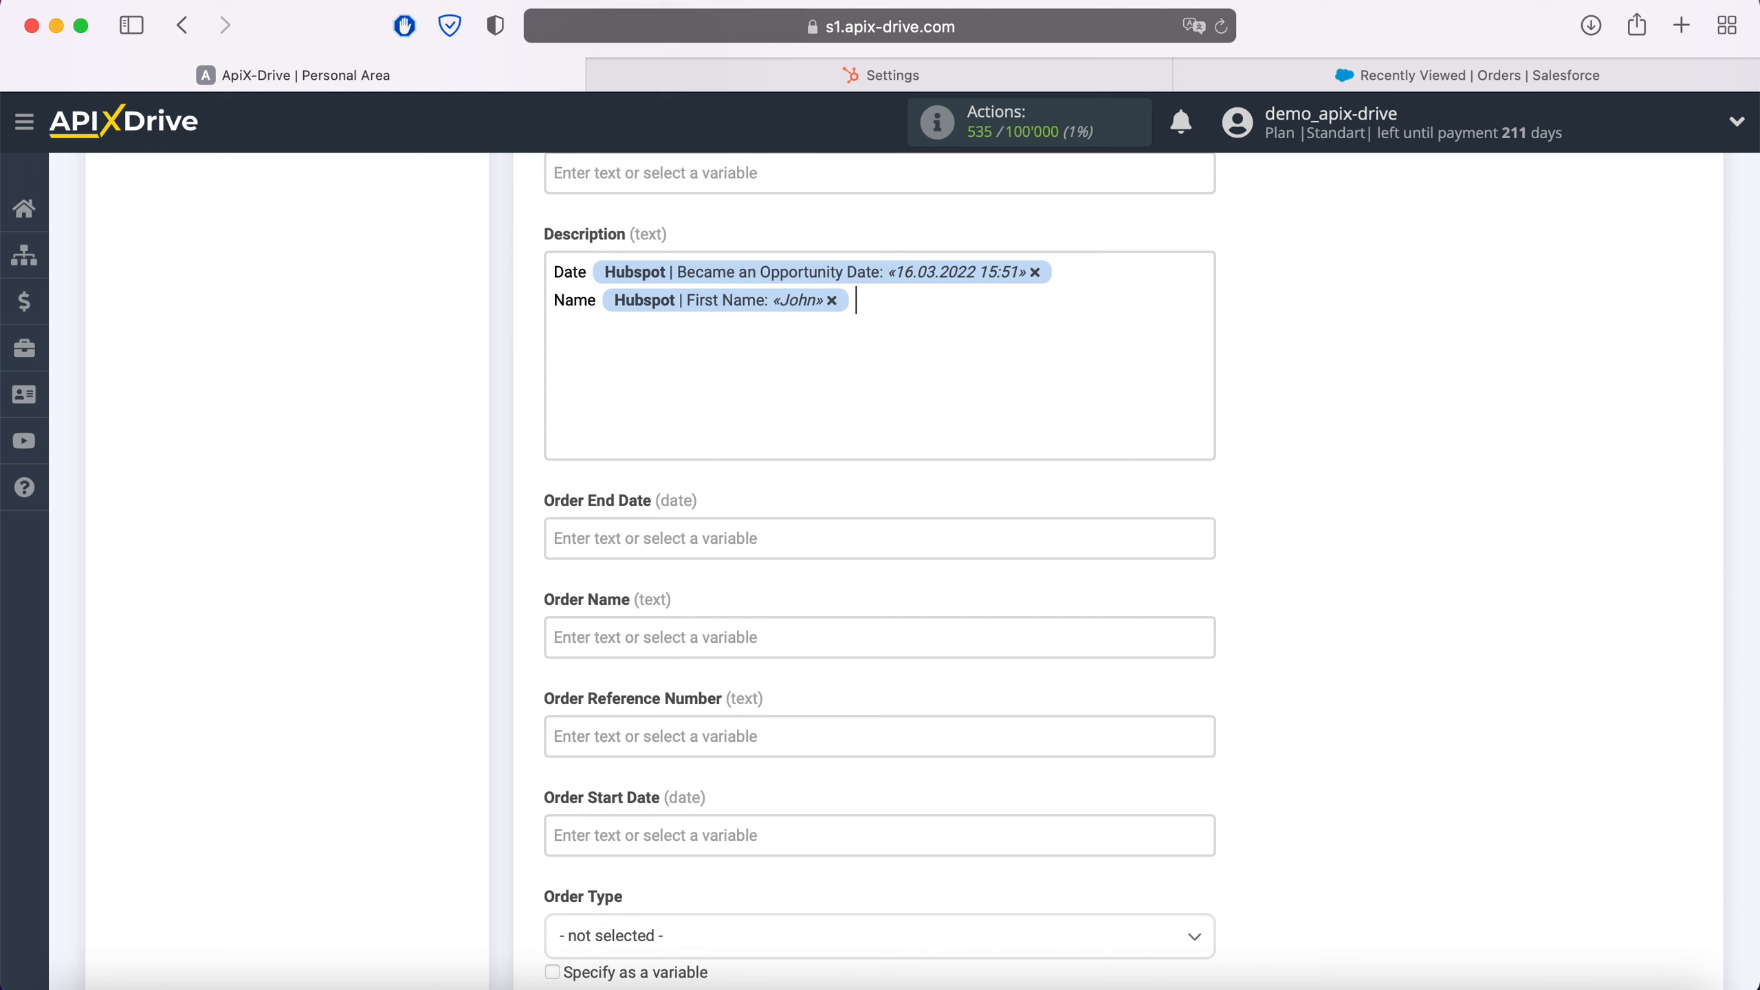
click(897, 314)
click(769, 802)
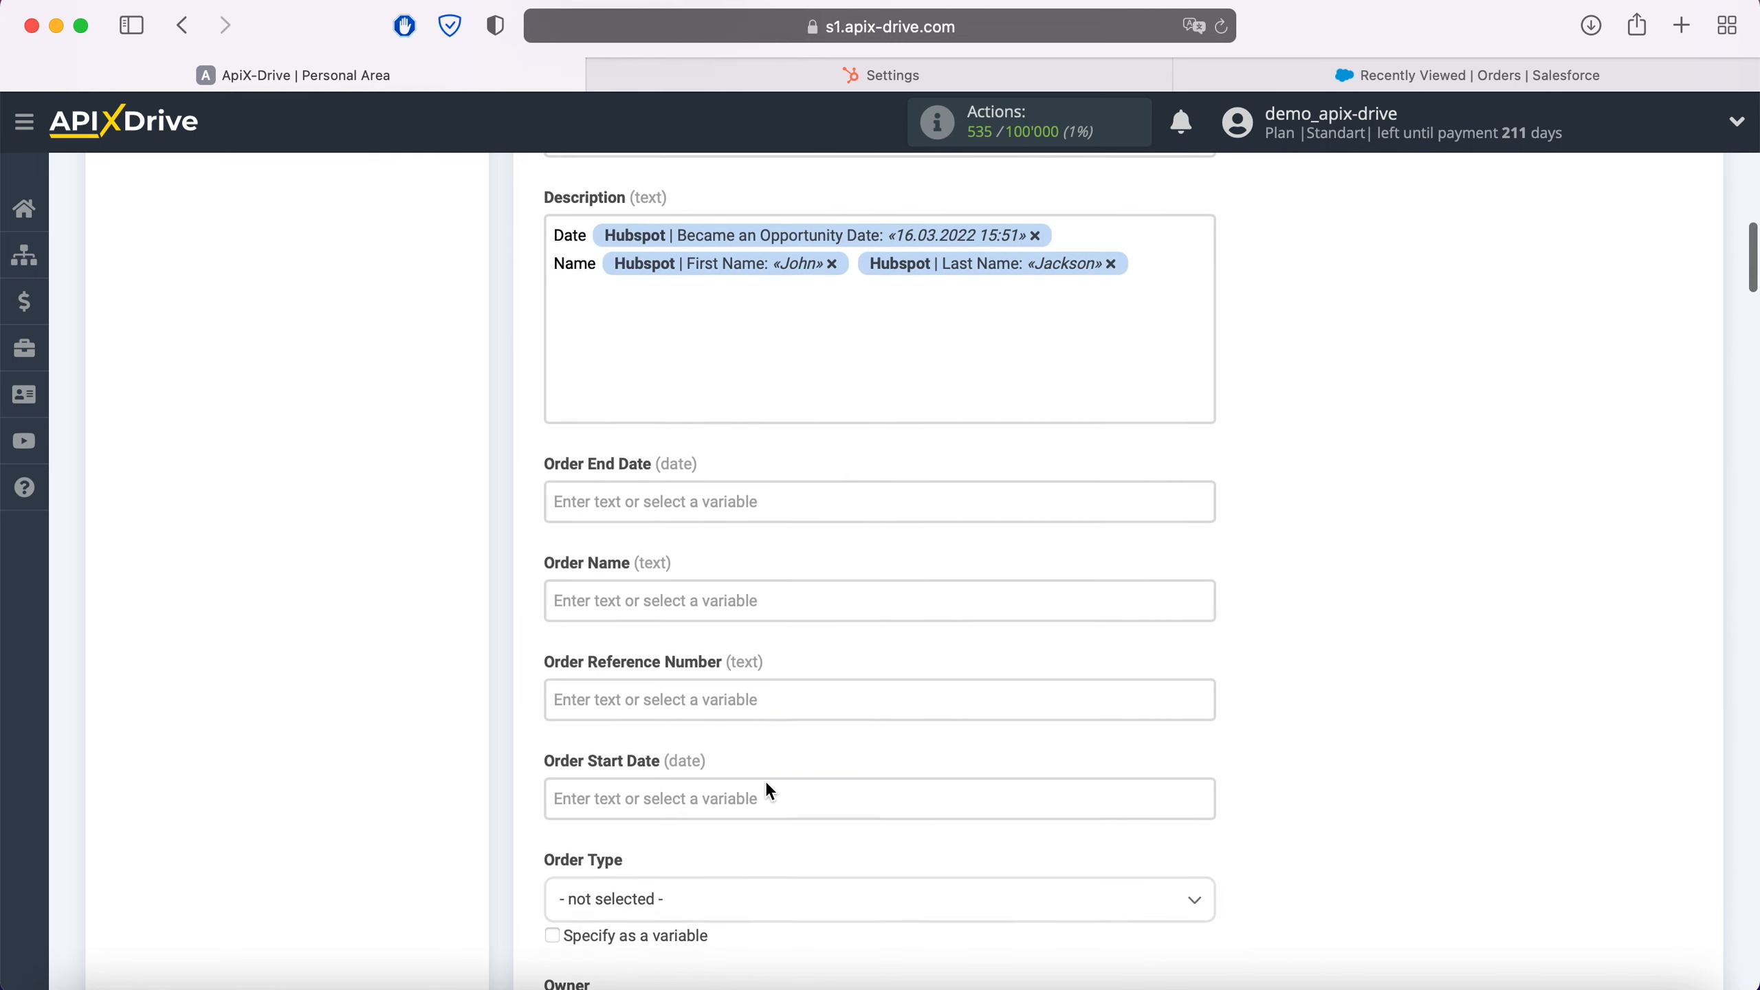
Set the Order Name to "New Contact from Hubspot" followed by the Hubspot First Name and Last Name variables.
scroll(765, 781, down, 2)
click(688, 504)
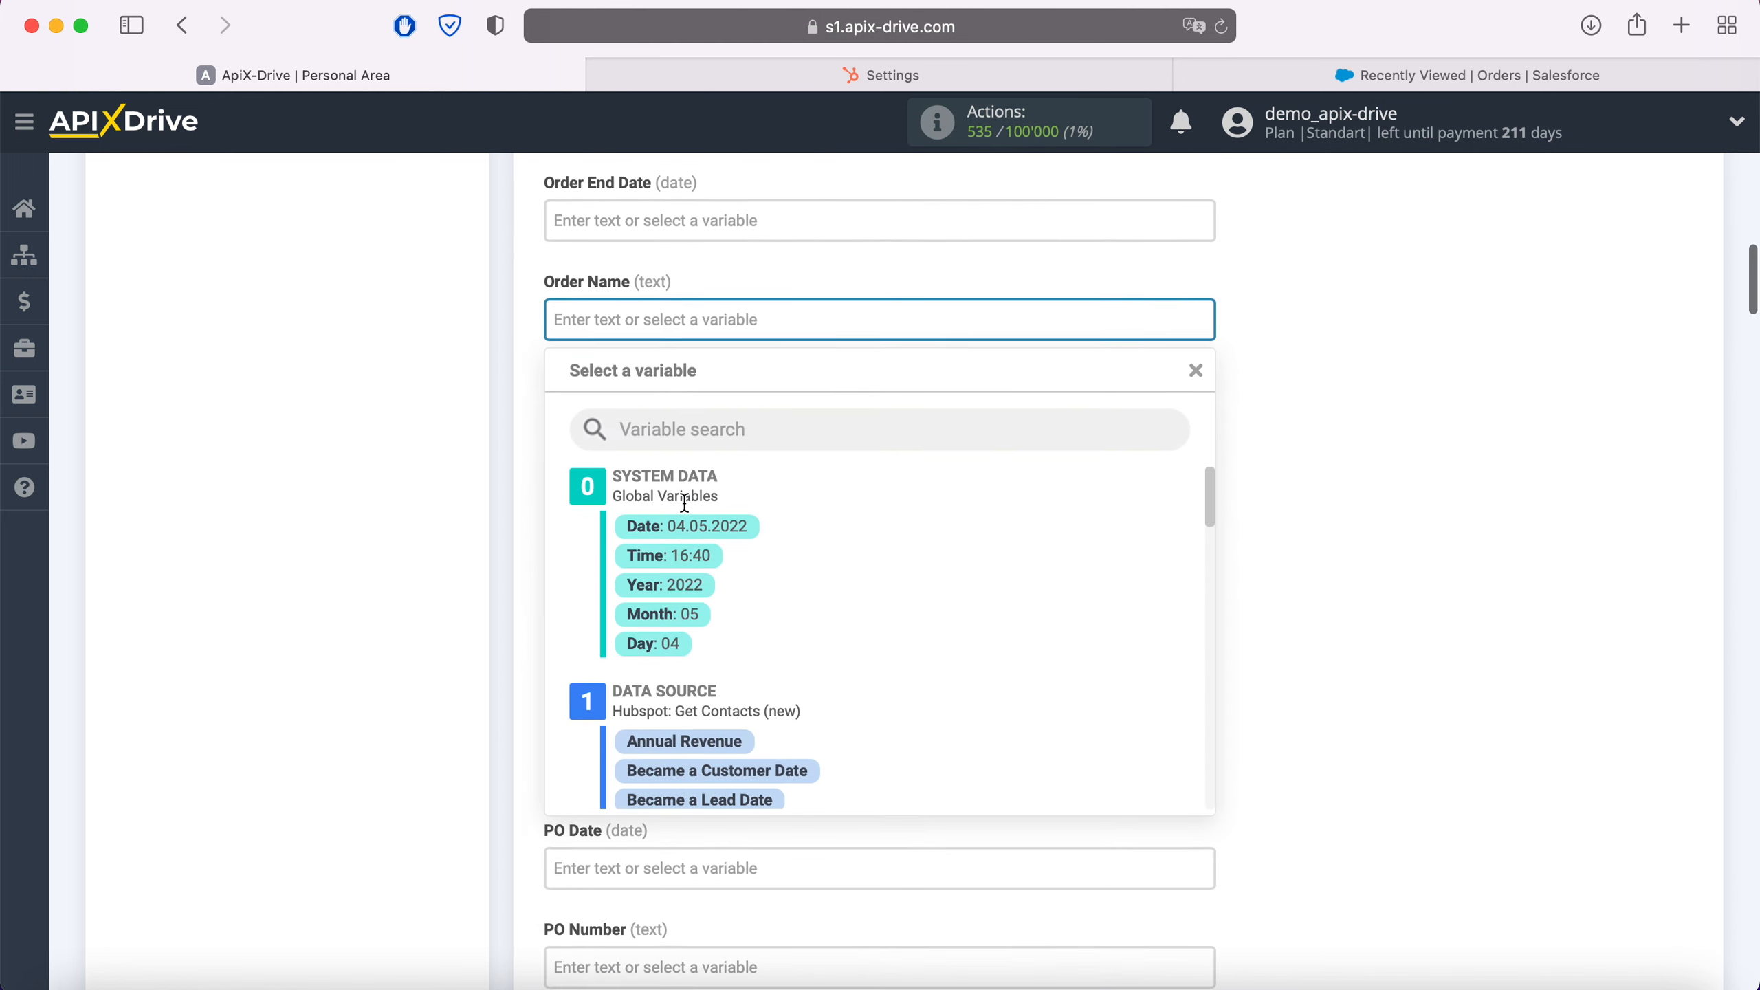
text(New Contact)
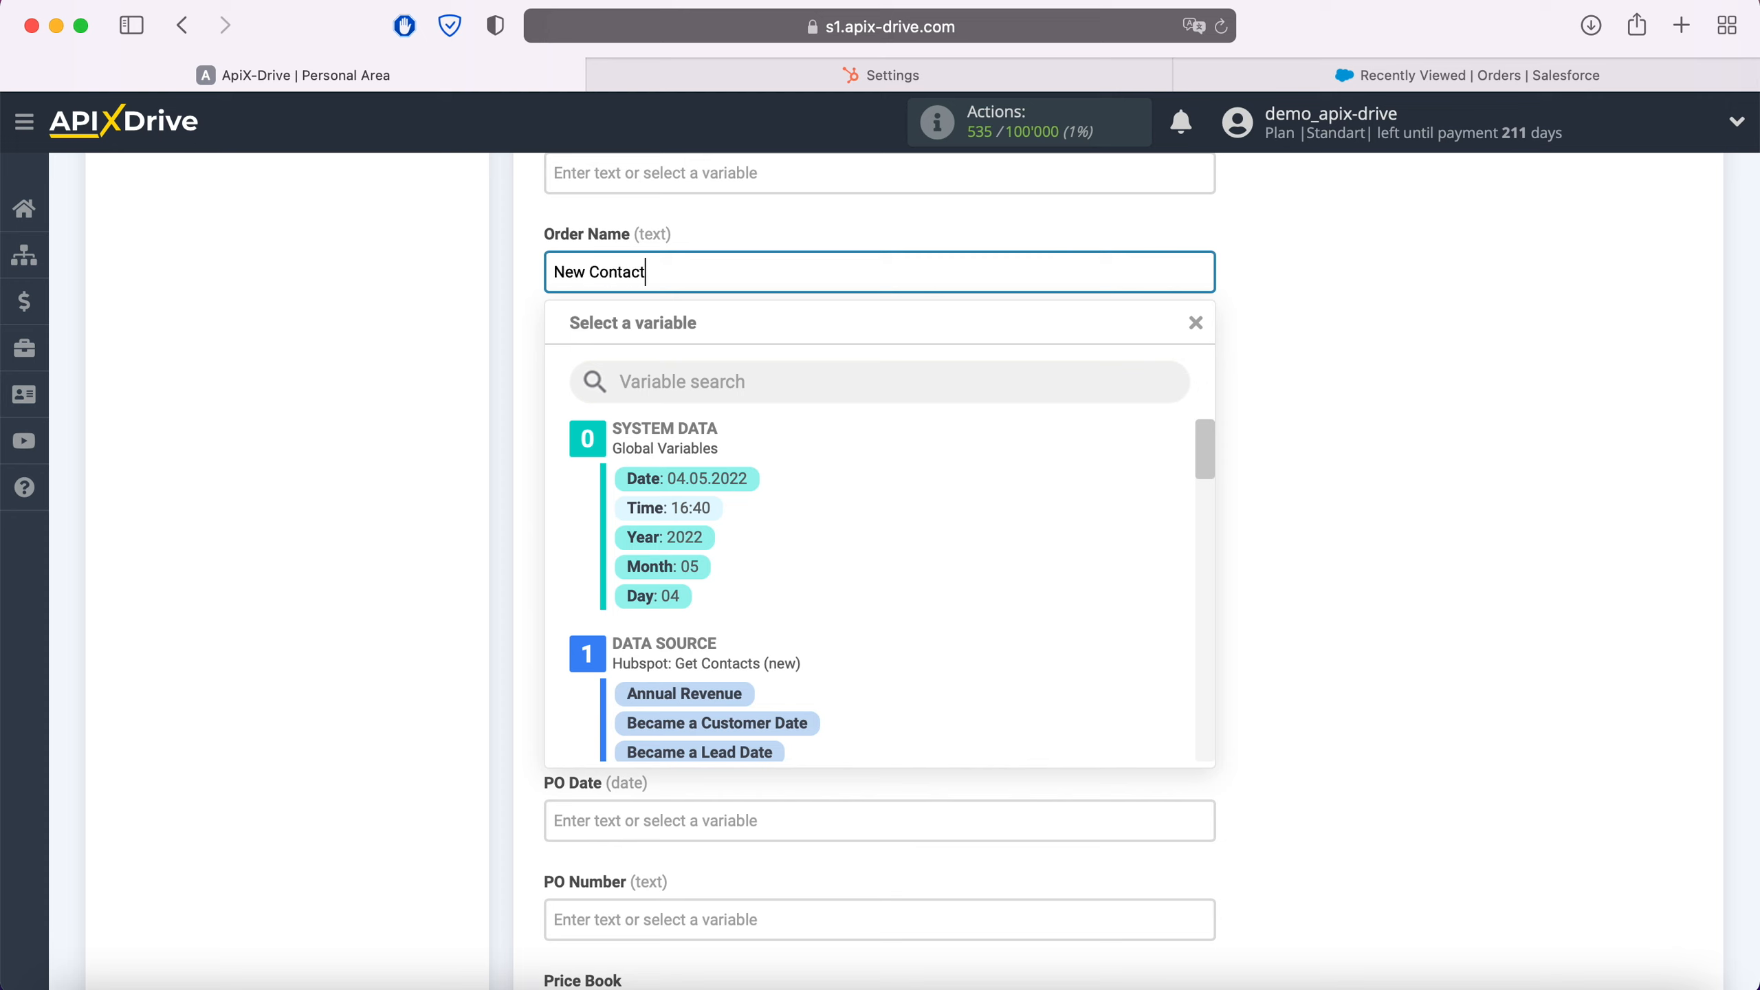
text( from Hubspot)
scroll(955, 555, down, 6)
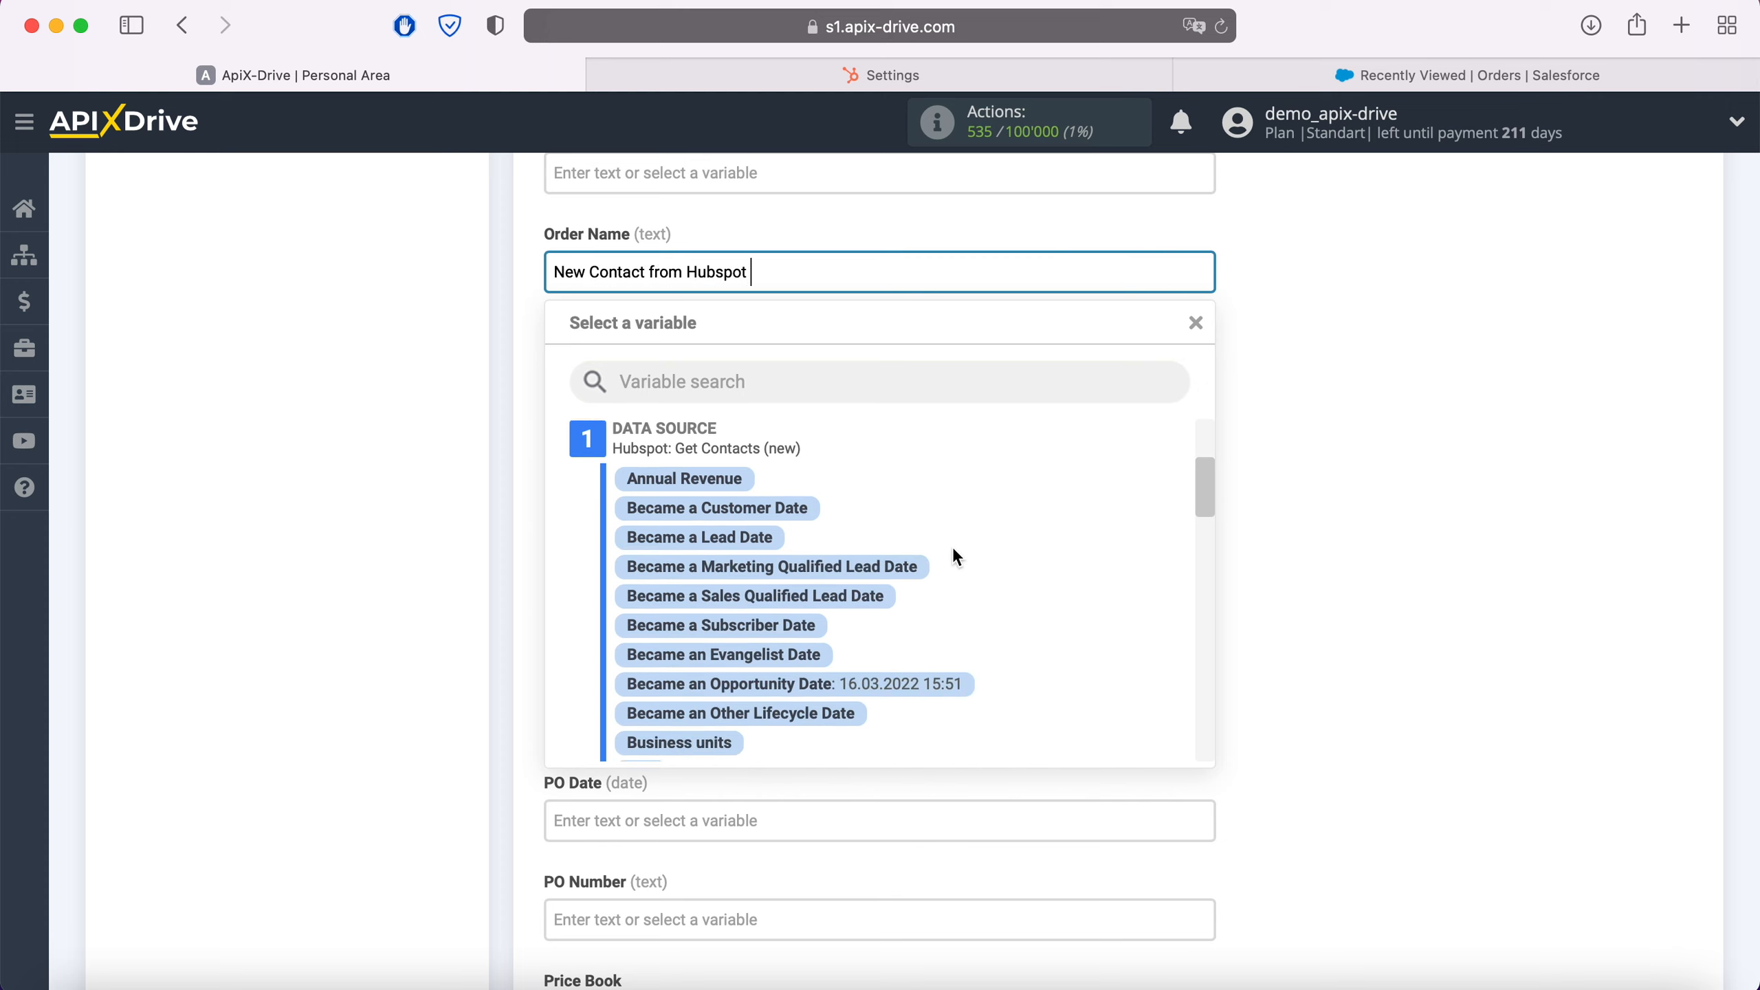
scroll(955, 555, down, 4)
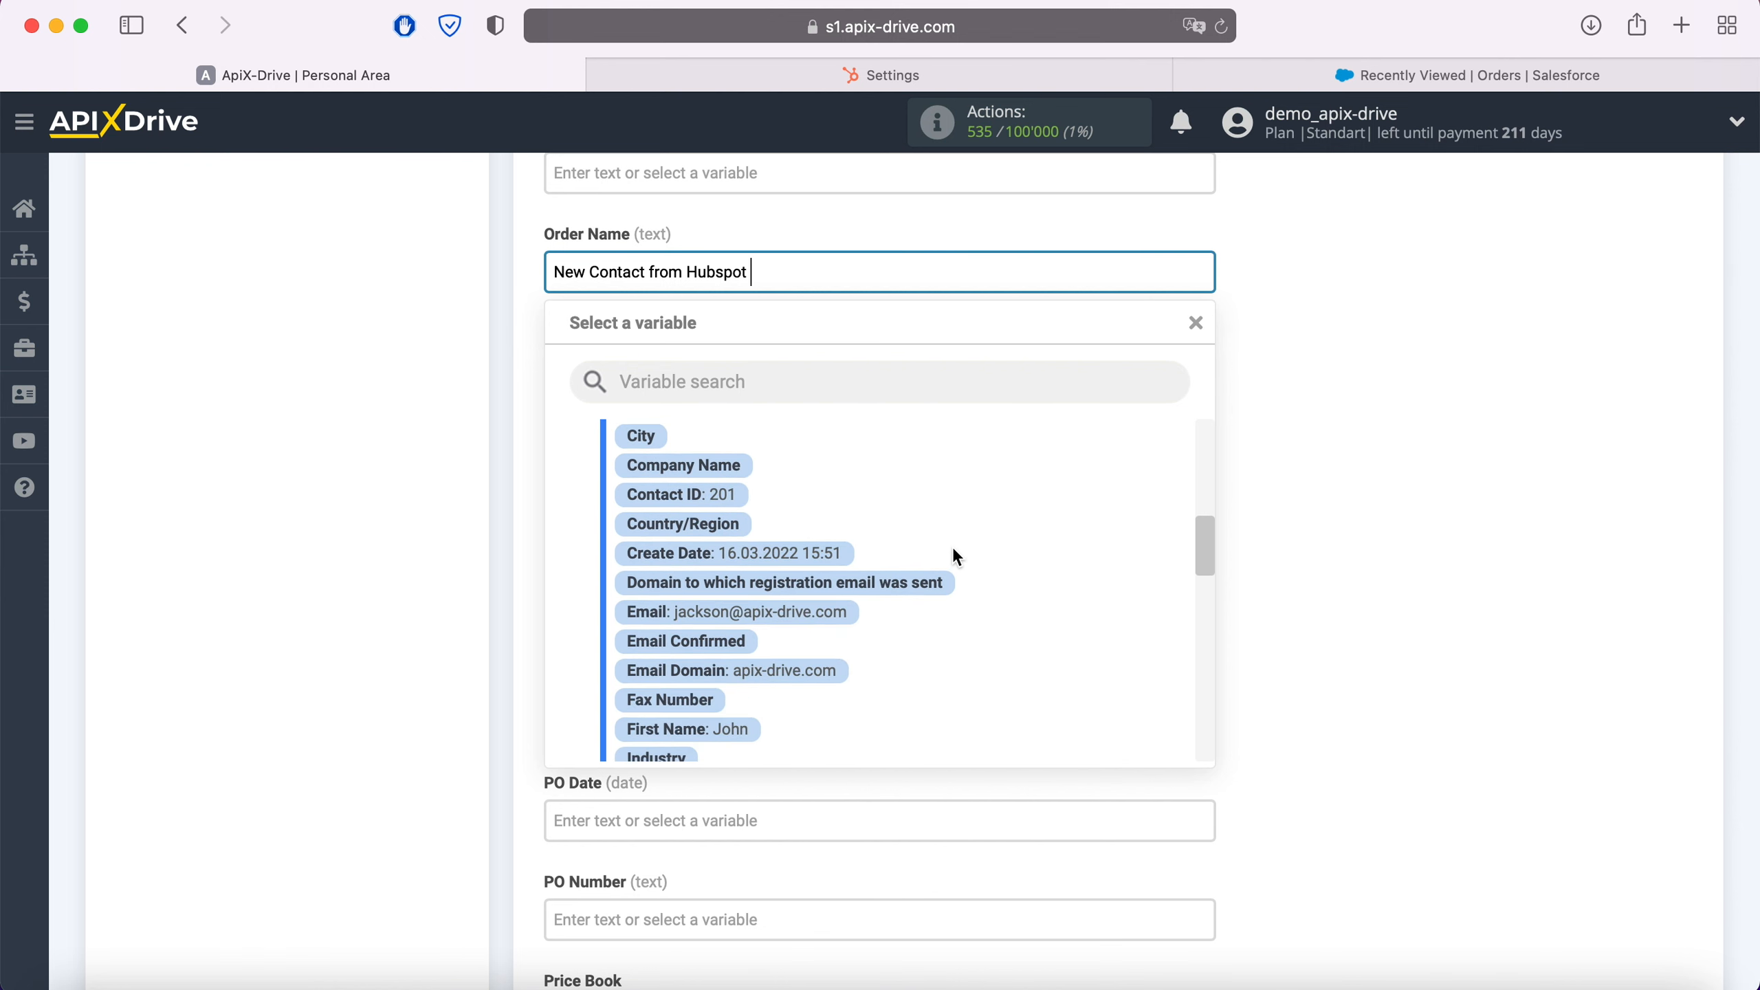
click(747, 591)
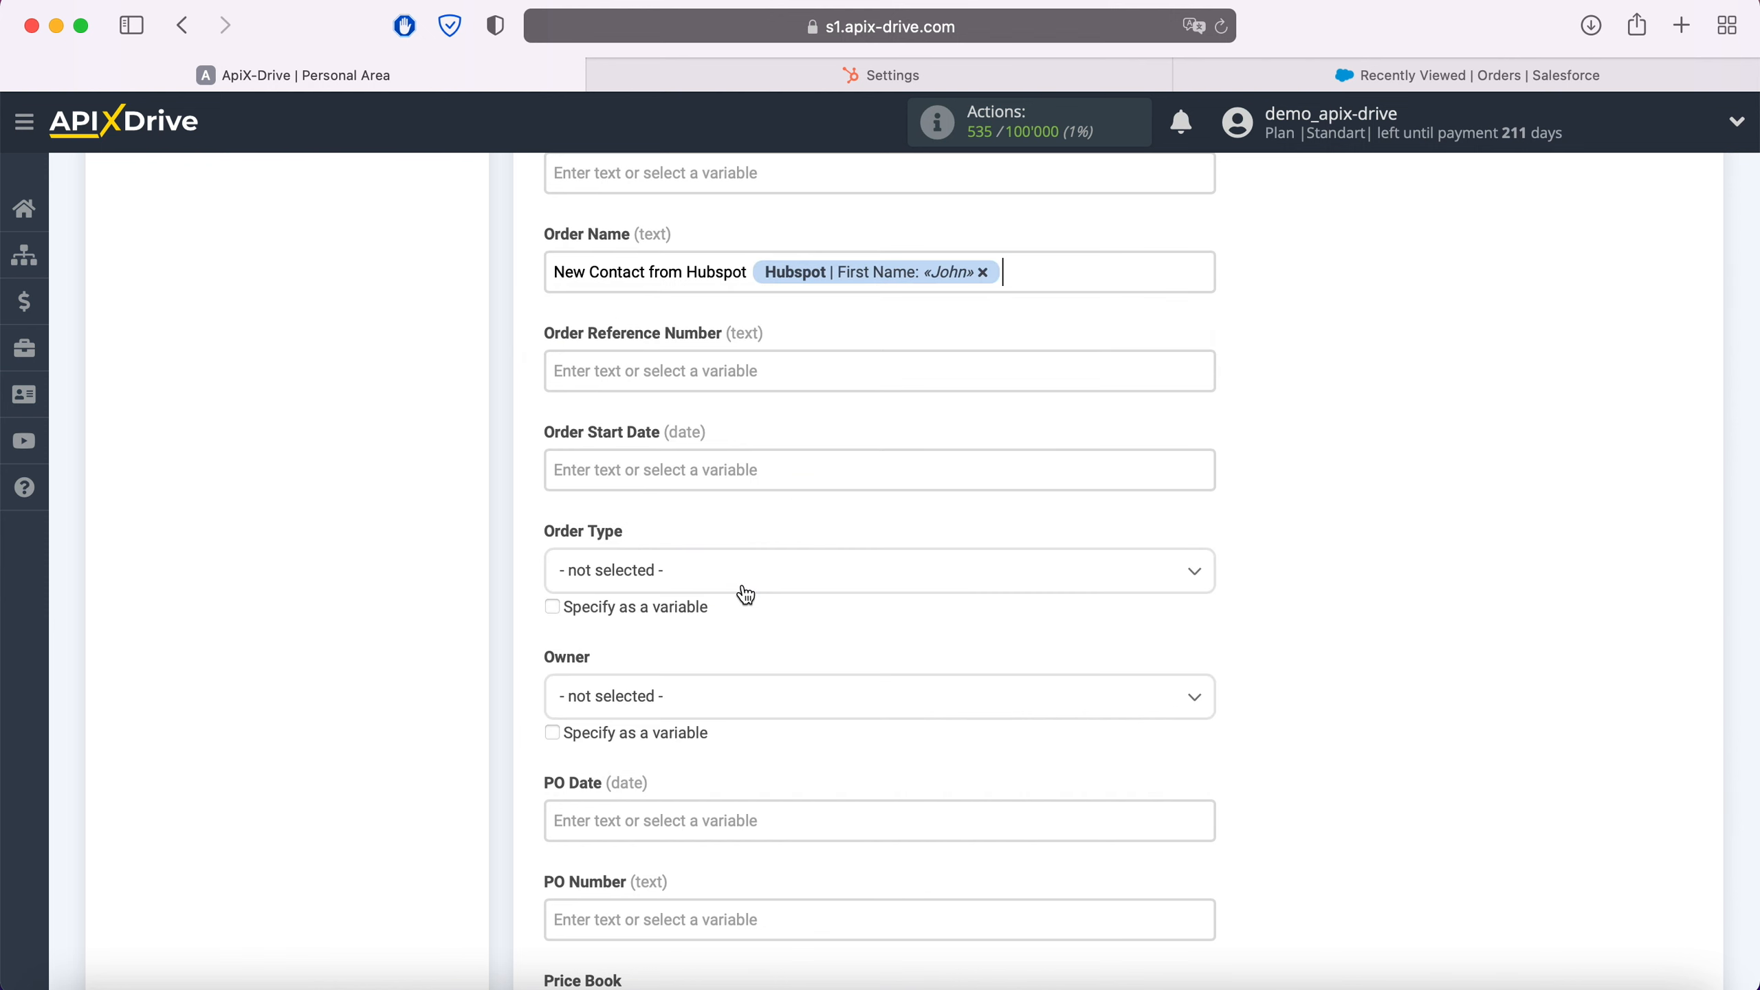
click(1039, 274)
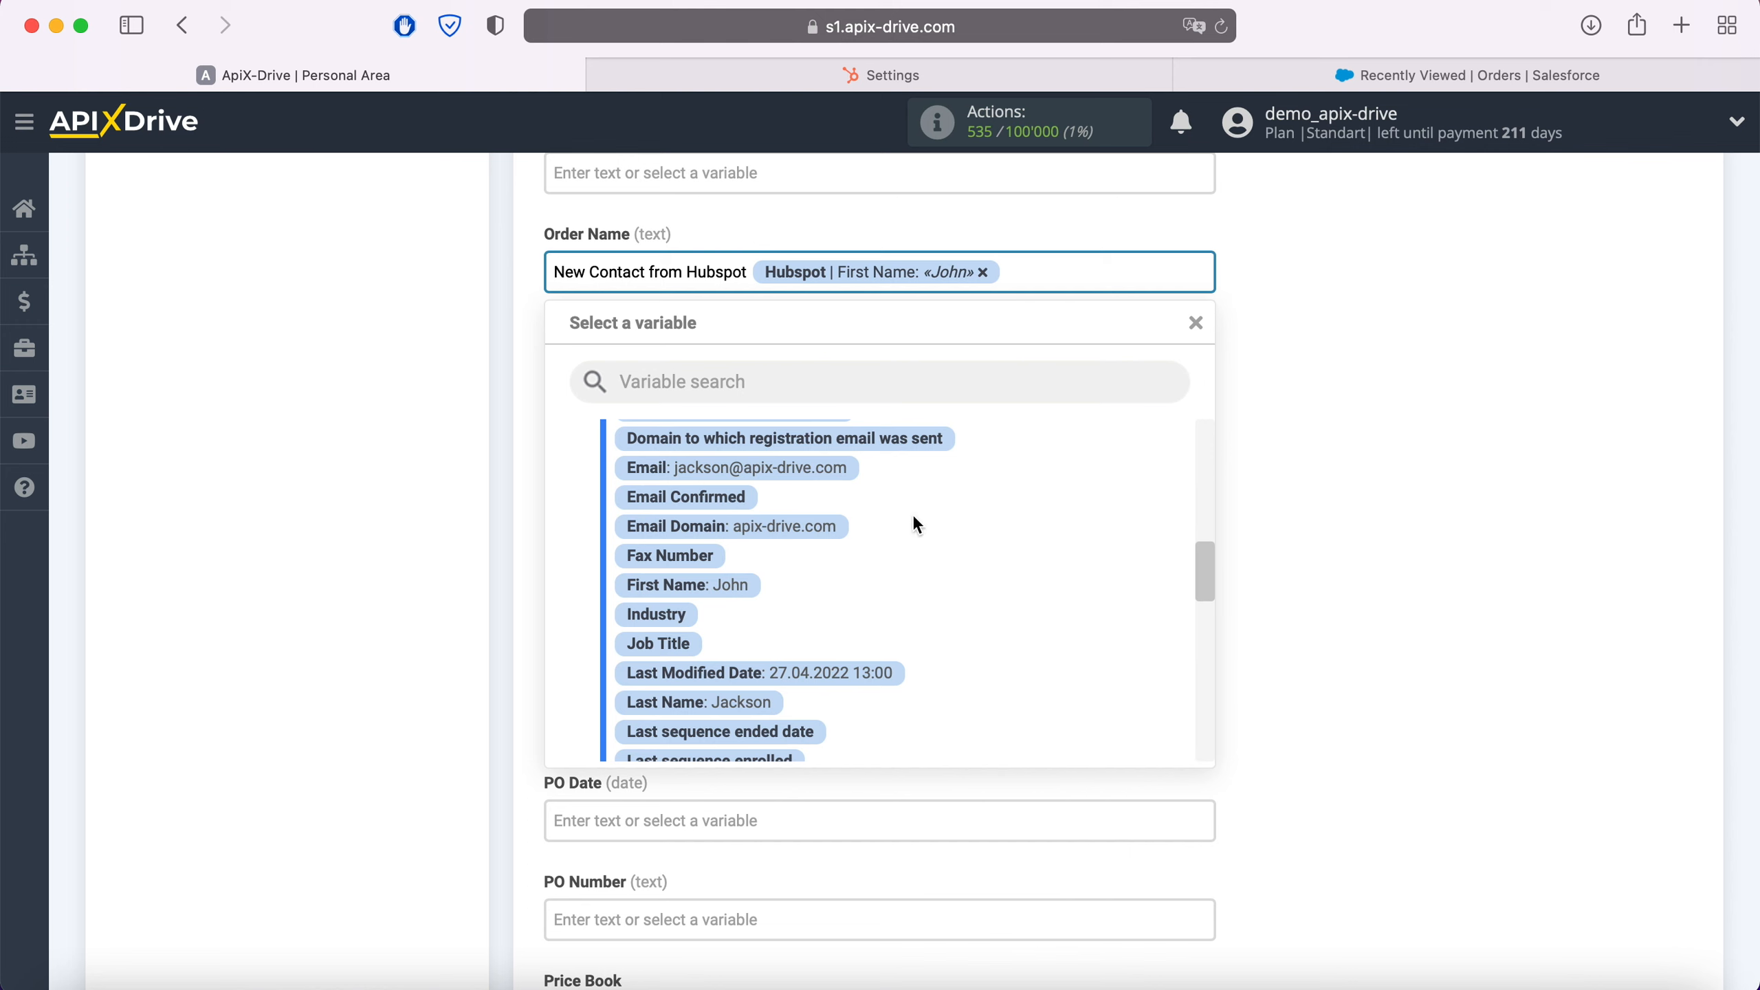
scroll(816, 597, down, 2)
click(762, 651)
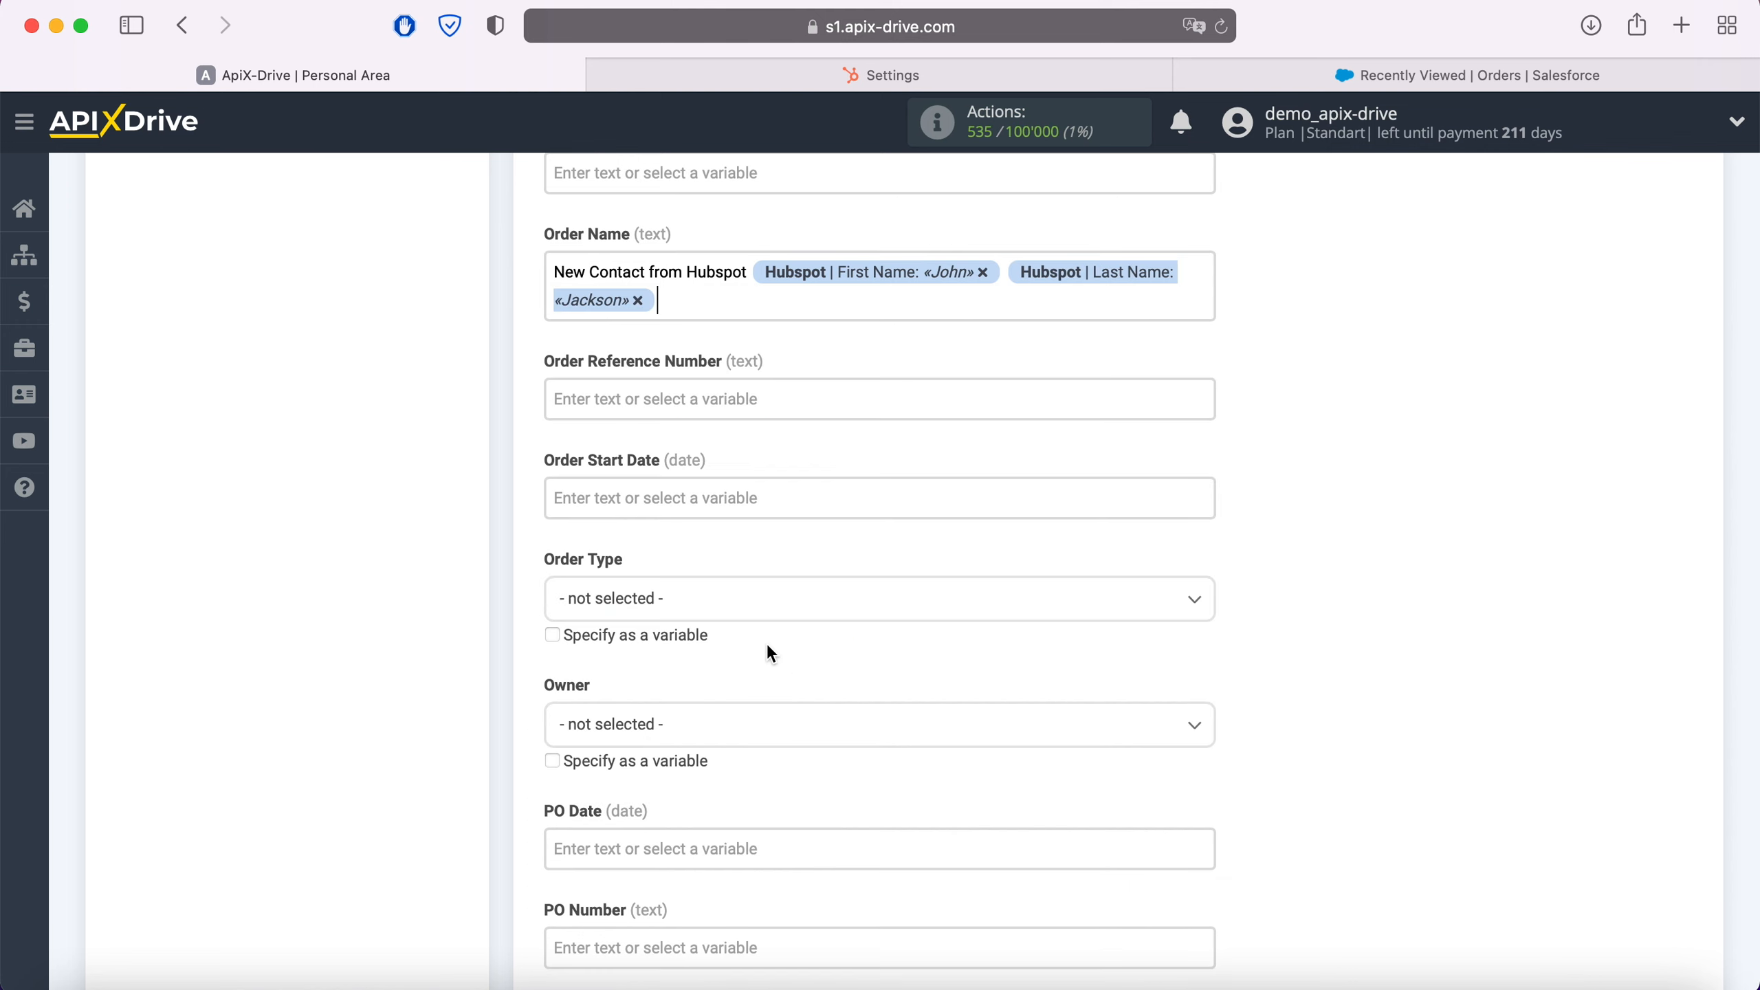
Map Order Start Date to the Hubspot variable Became an Opportunity Date and set the Price Book to Standard.
click(672, 498)
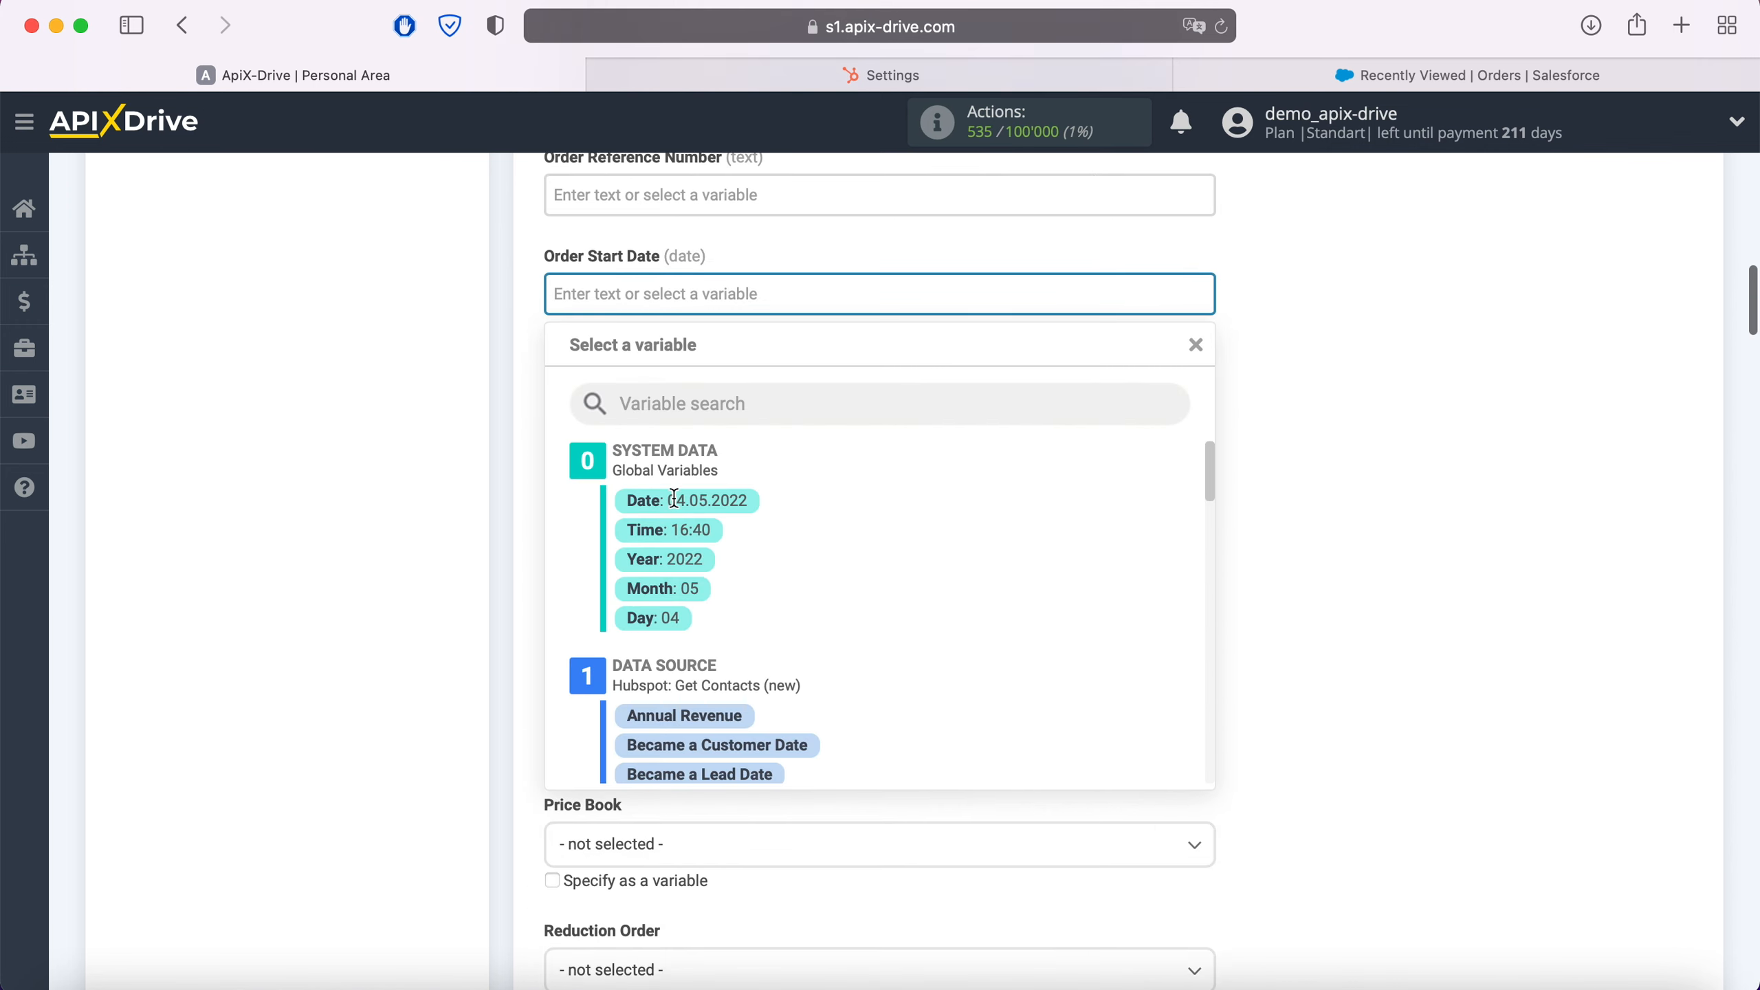
scroll(1031, 563, down, 5)
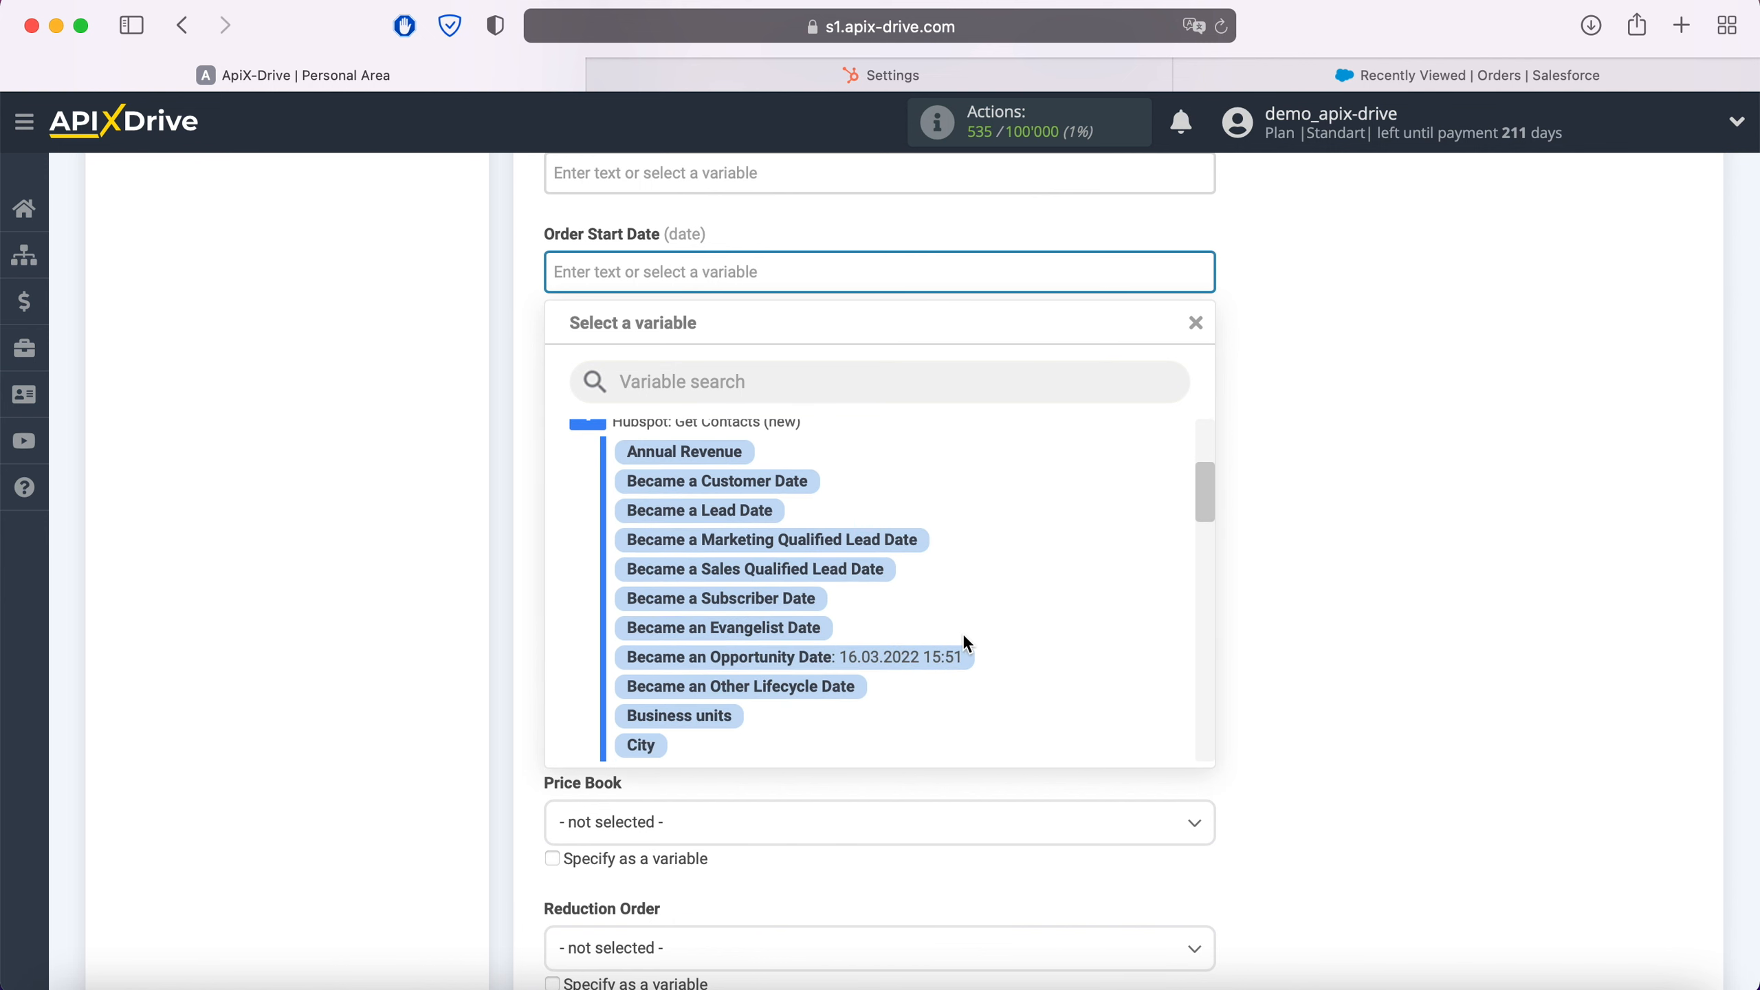
click(901, 655)
scroll(734, 626, down, 5)
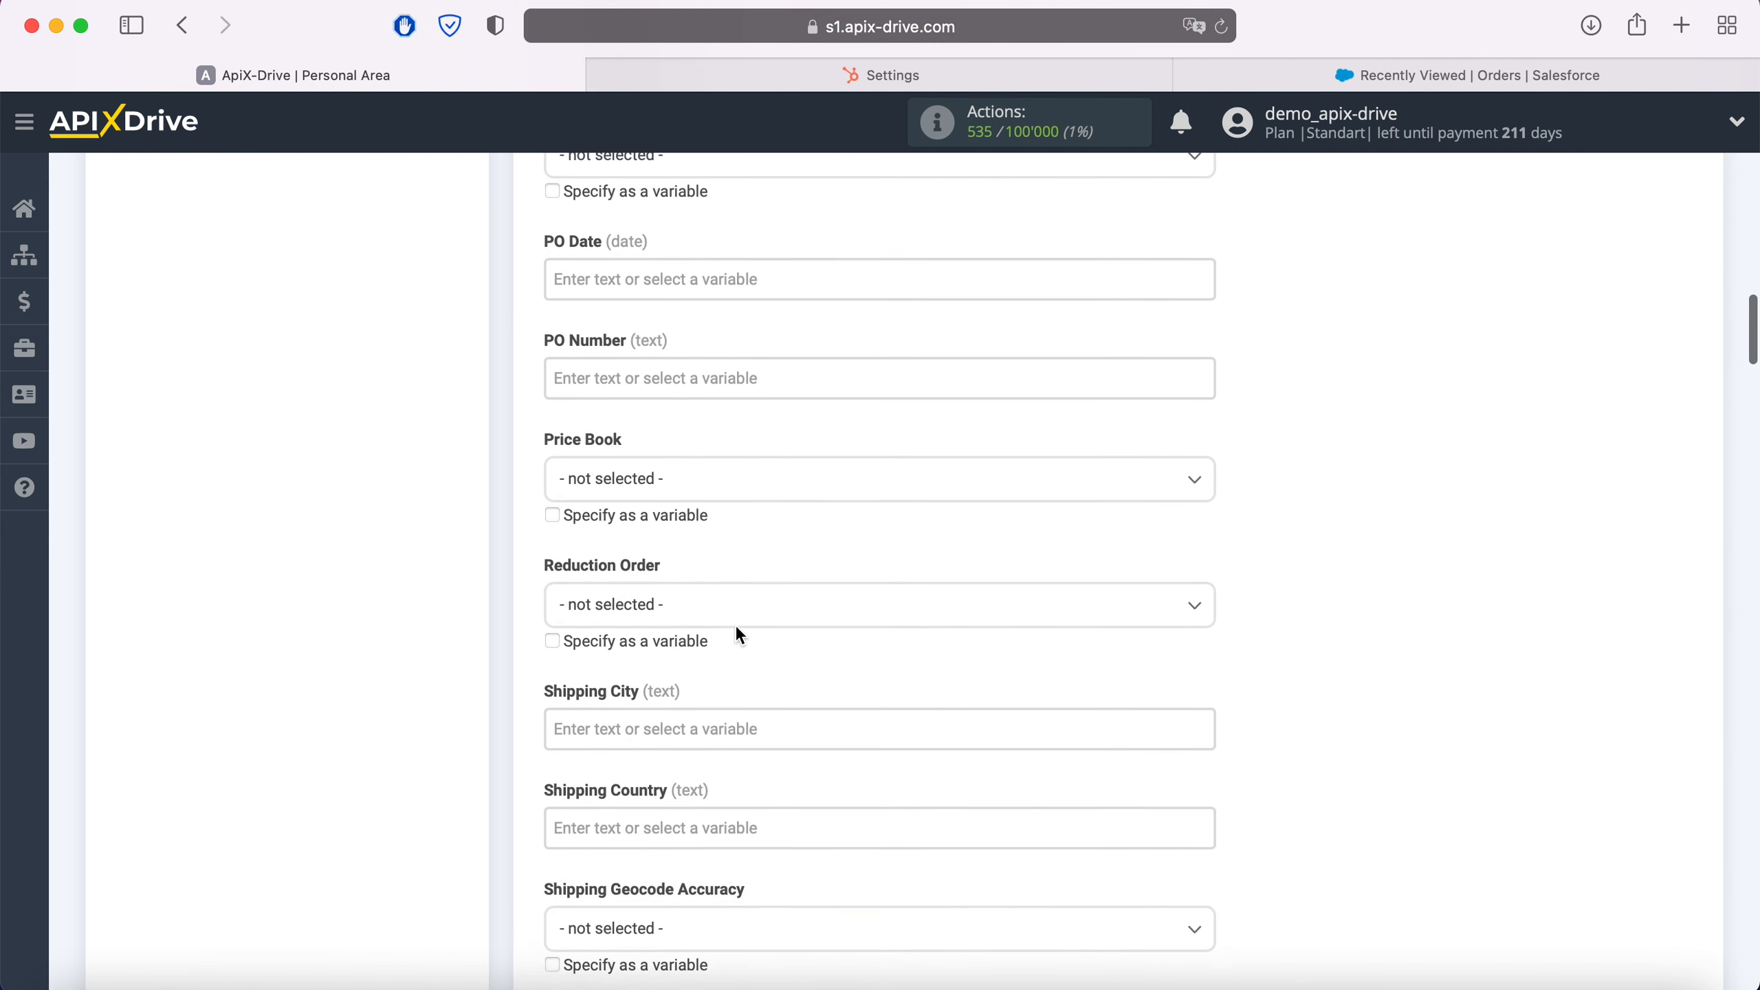
click(727, 449)
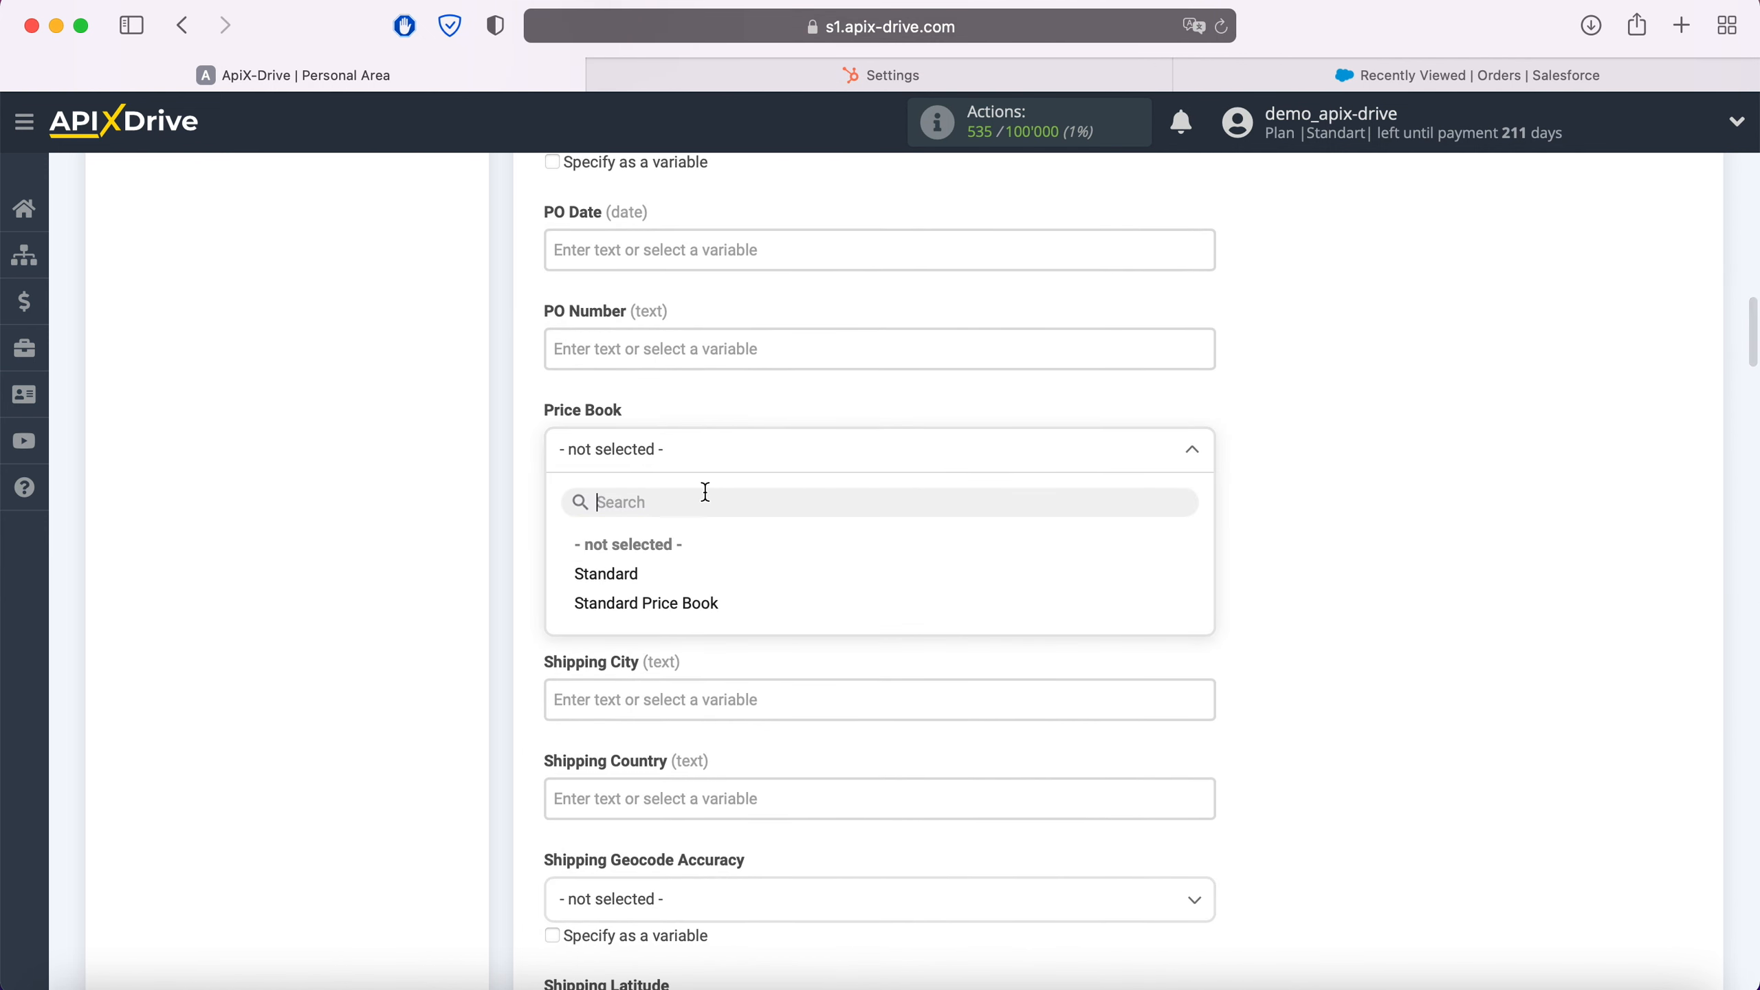
click(624, 577)
Set the order's Status to Draft.
scroll(775, 565, down, 5)
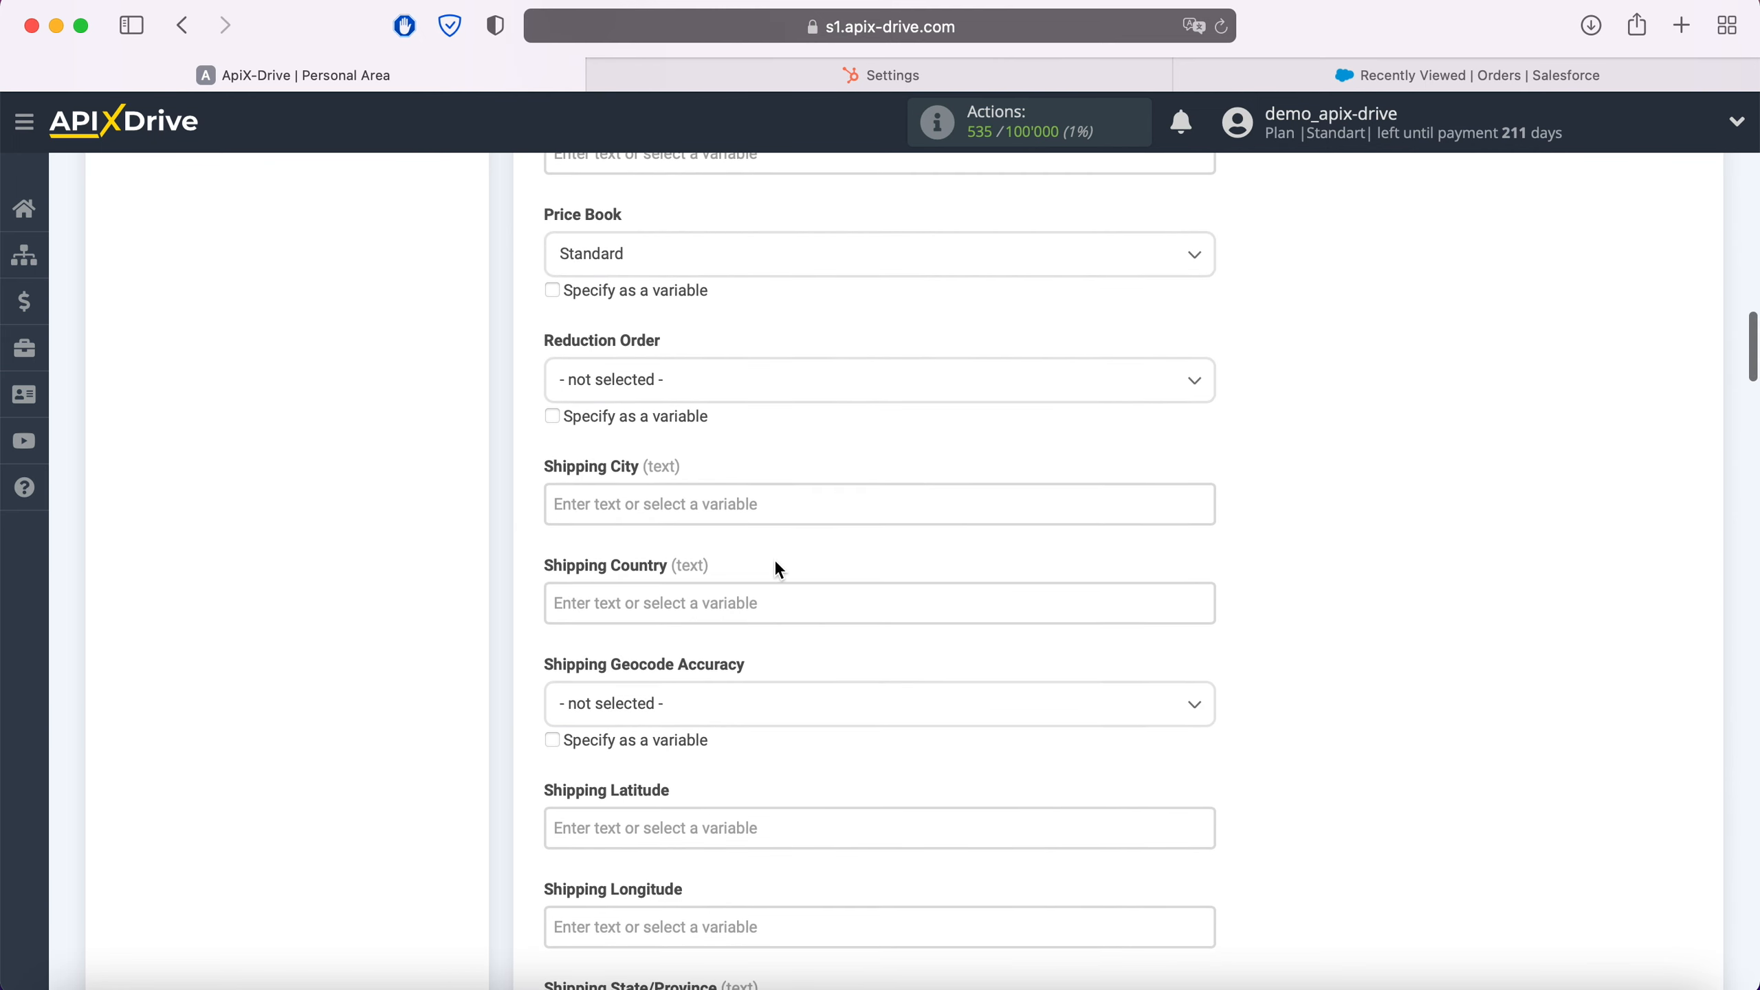
scroll(779, 569, down, 2)
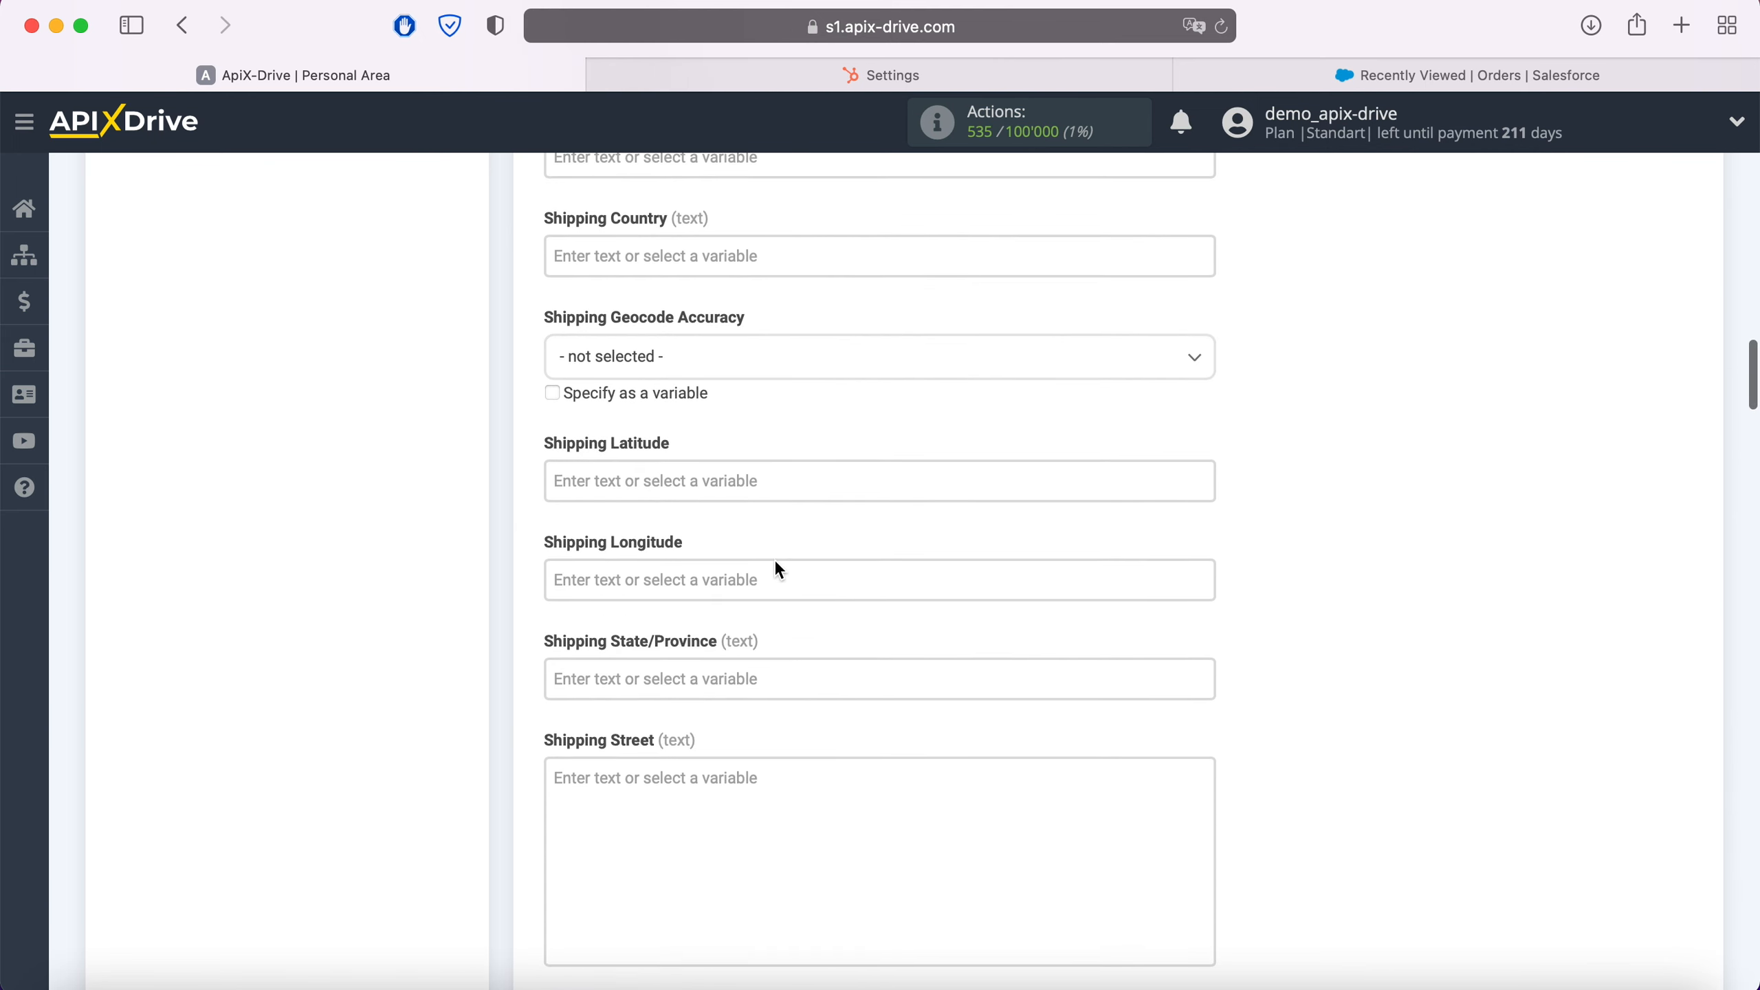
scroll(776, 565, down, 5)
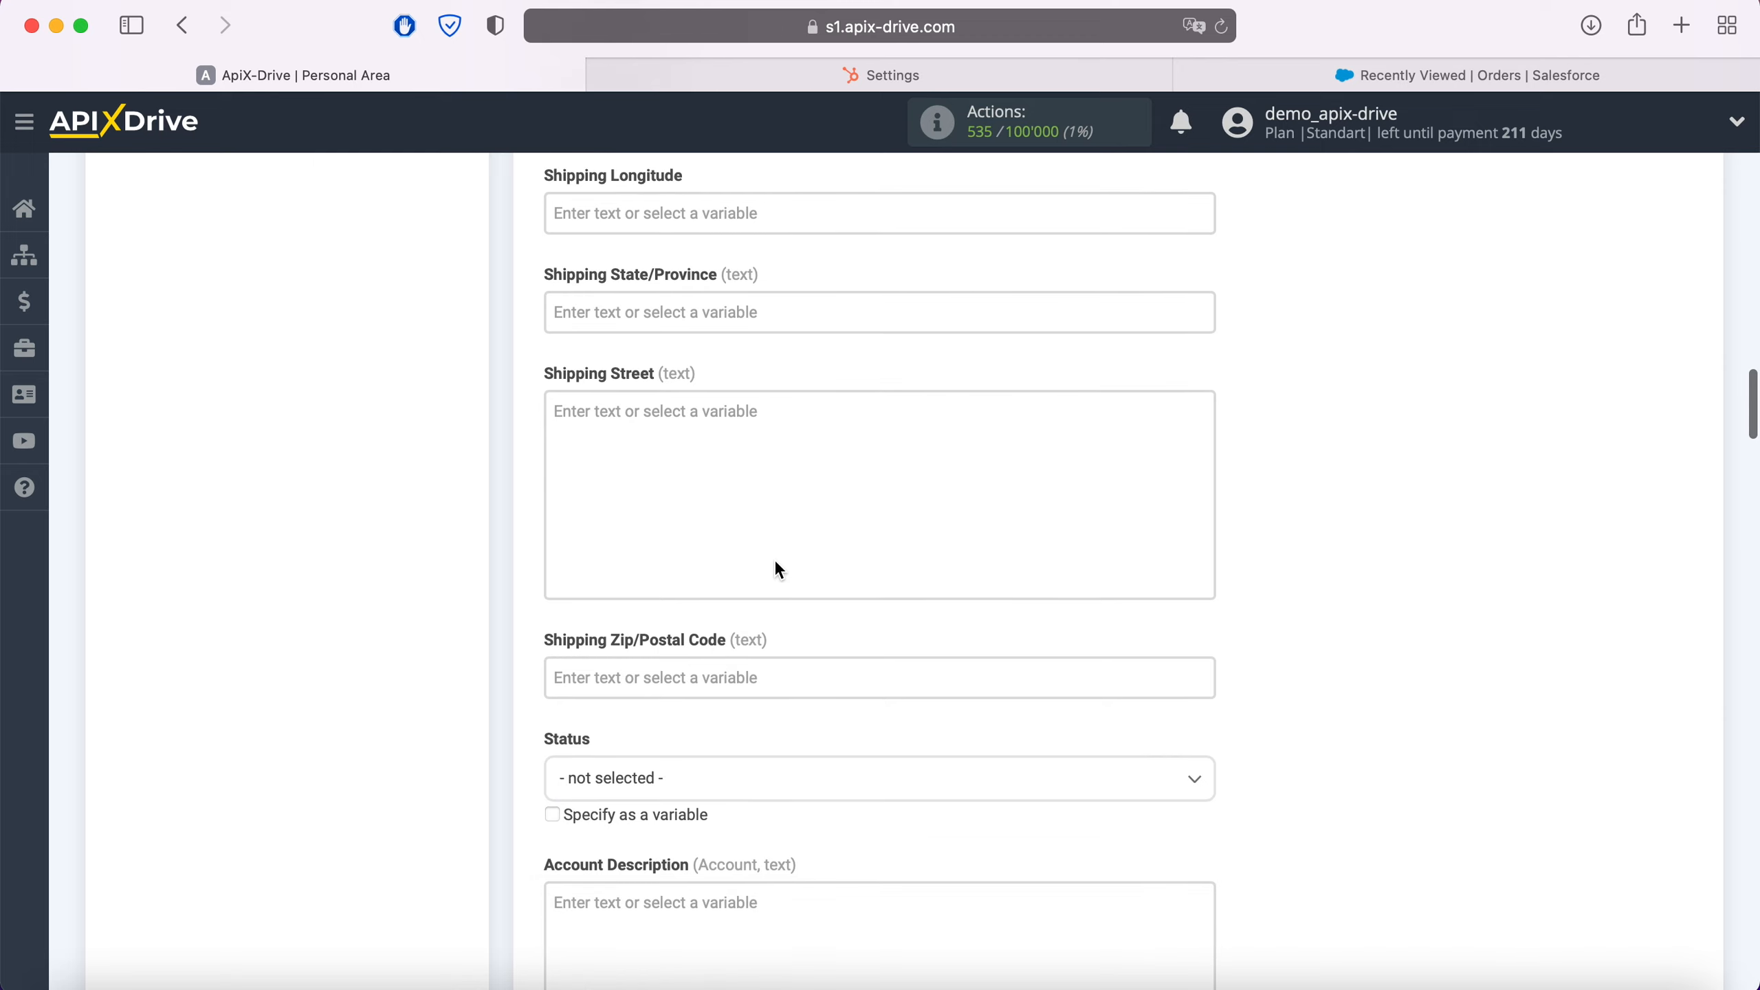
scroll(775, 562, down, 5)
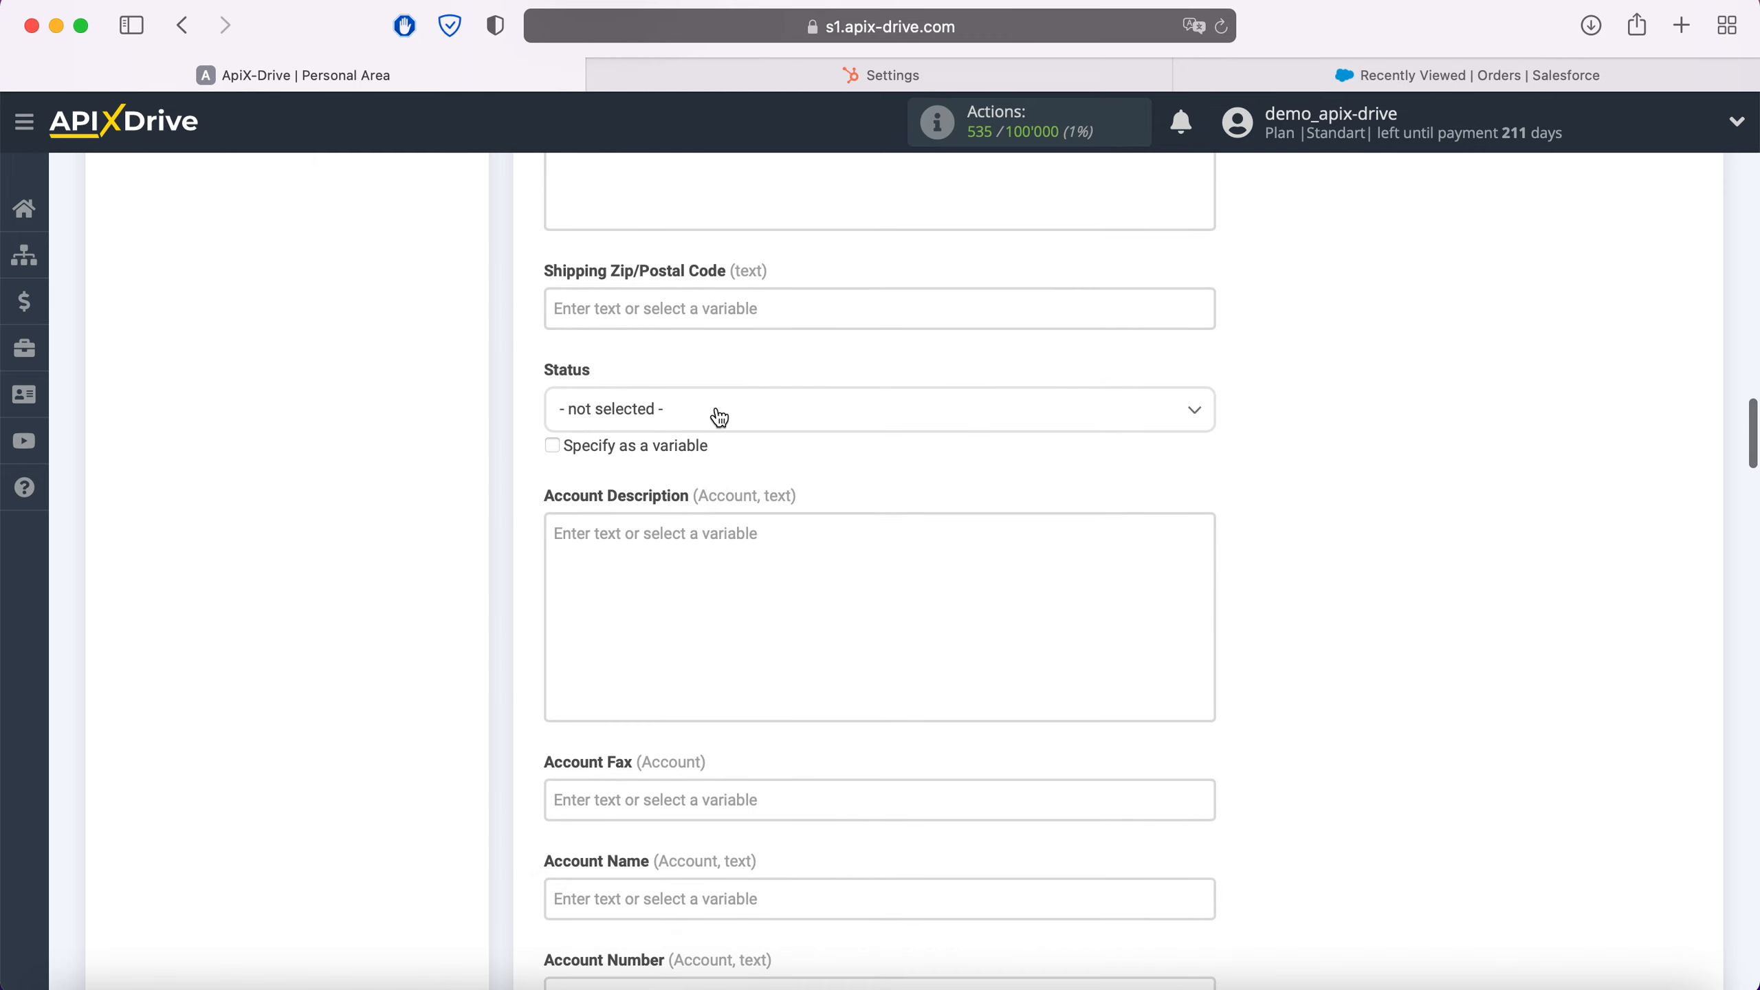
click(719, 416)
click(607, 532)
Map Account Name to the Hubspot First Name and Last Name variables.
scroll(845, 541, down, 4)
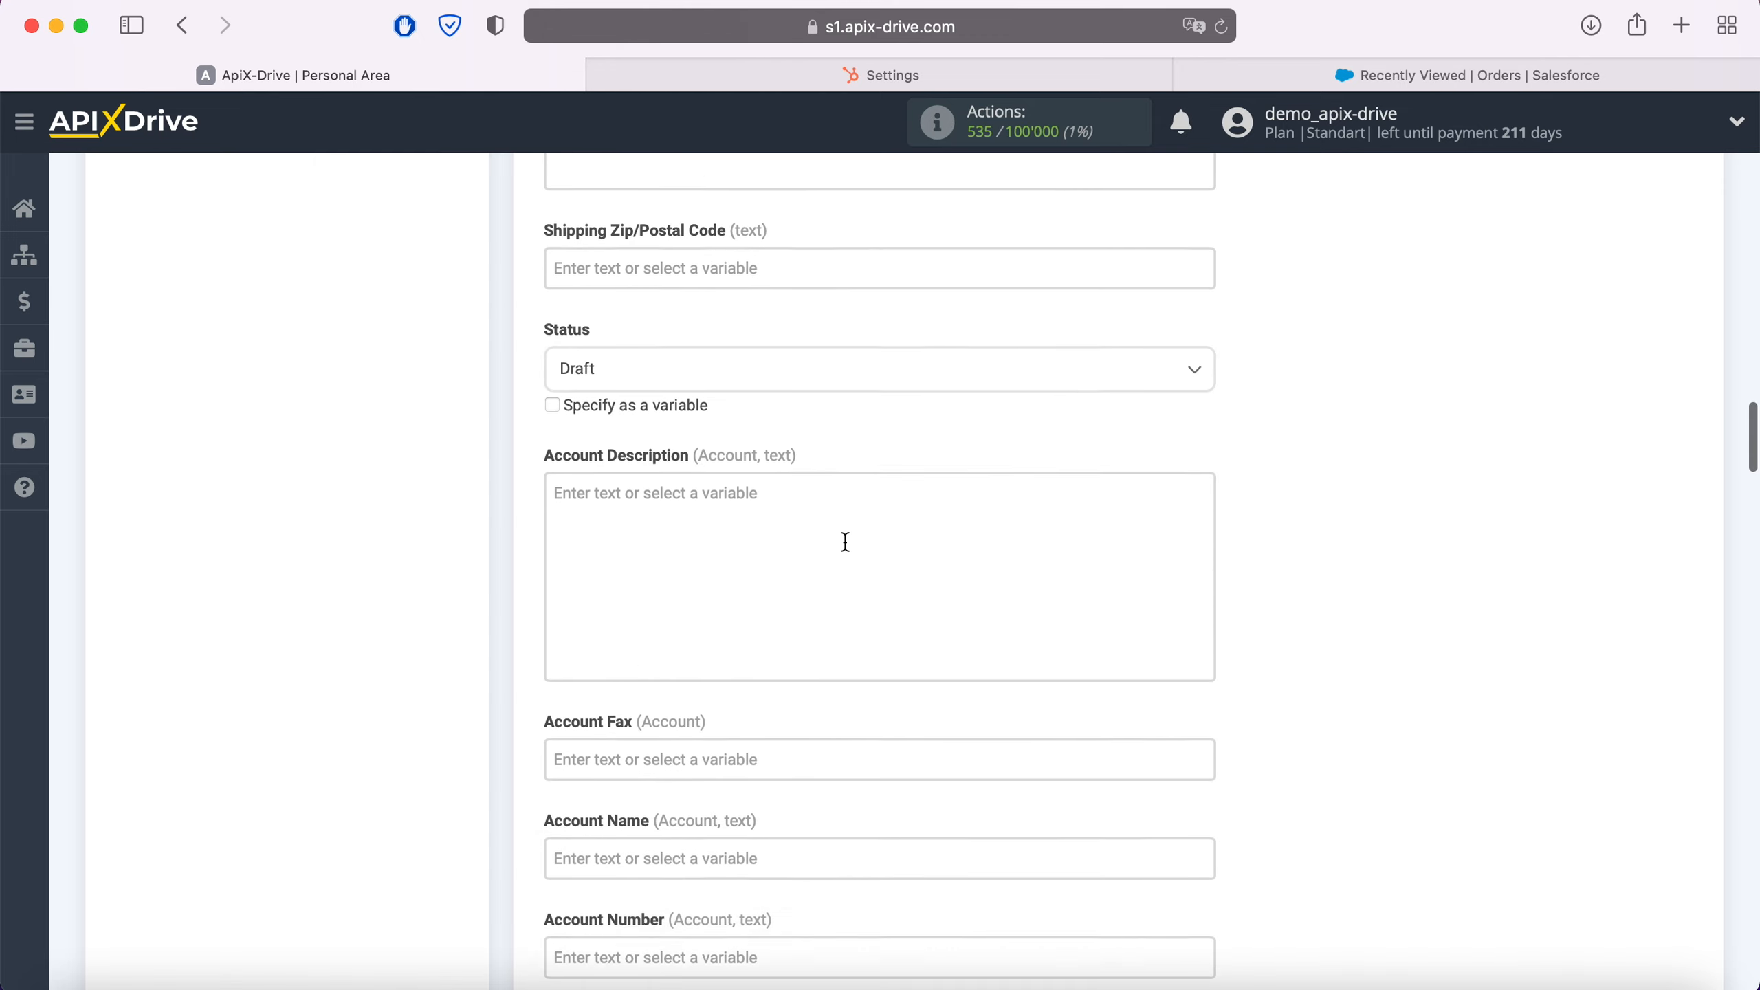
click(731, 513)
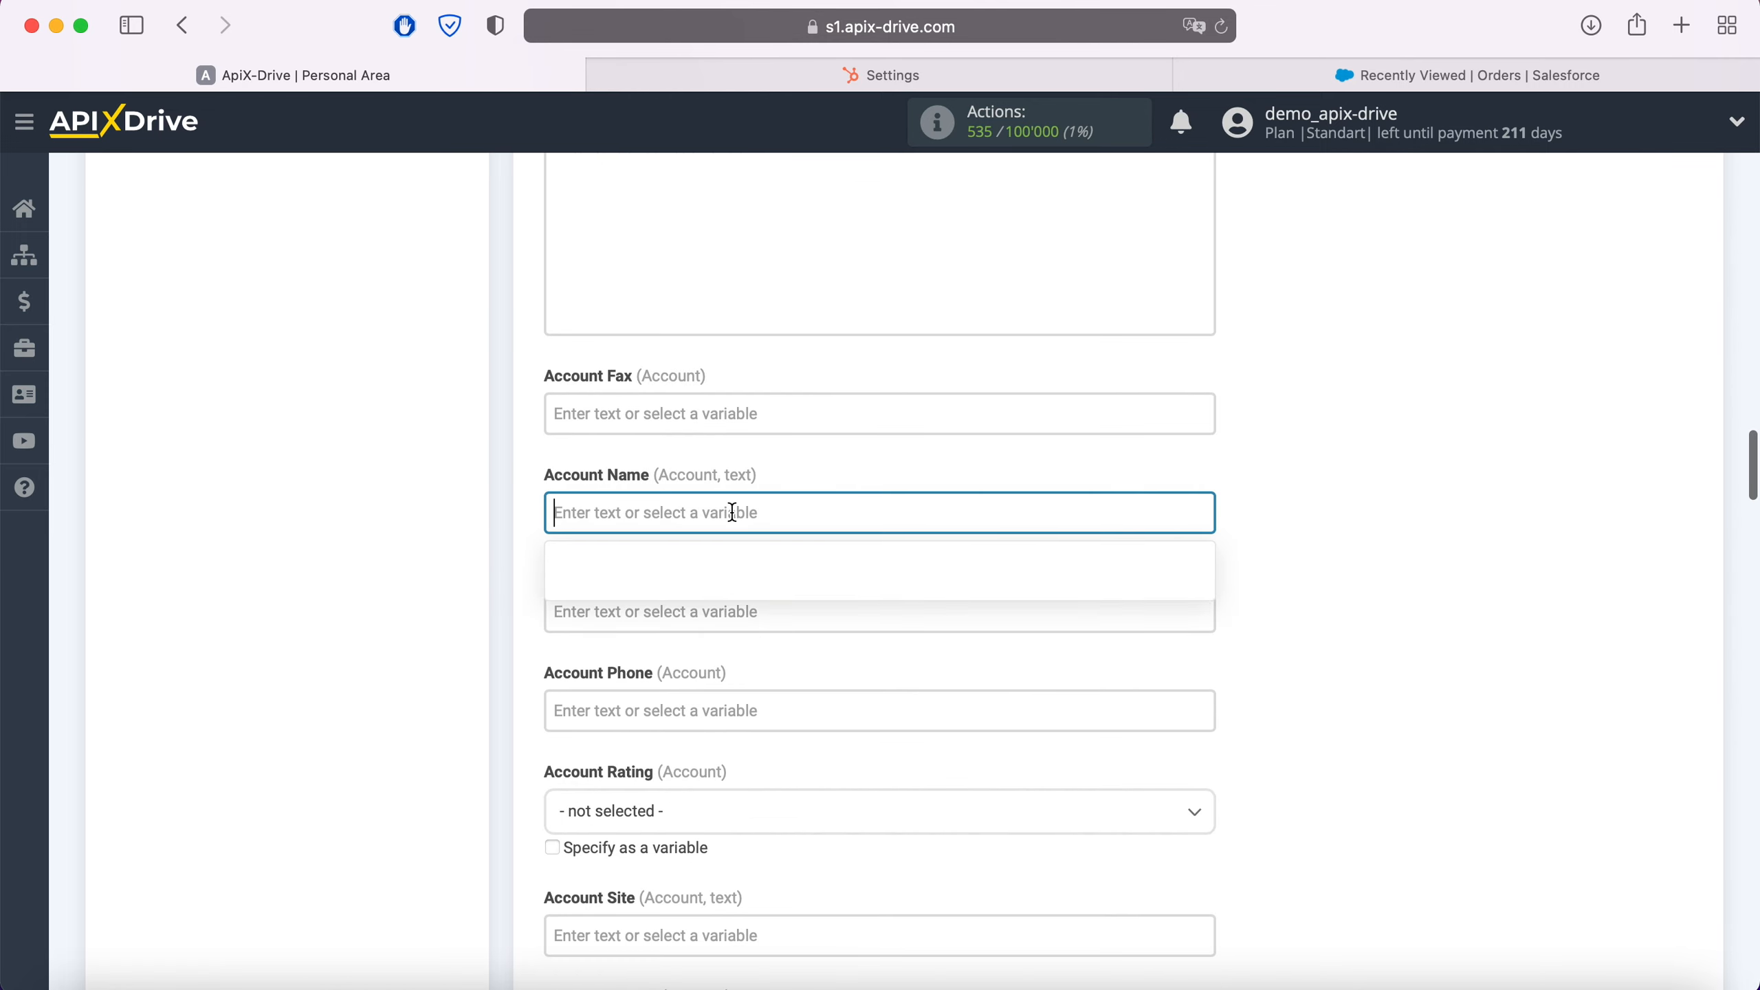
scroll(982, 586, down, 10)
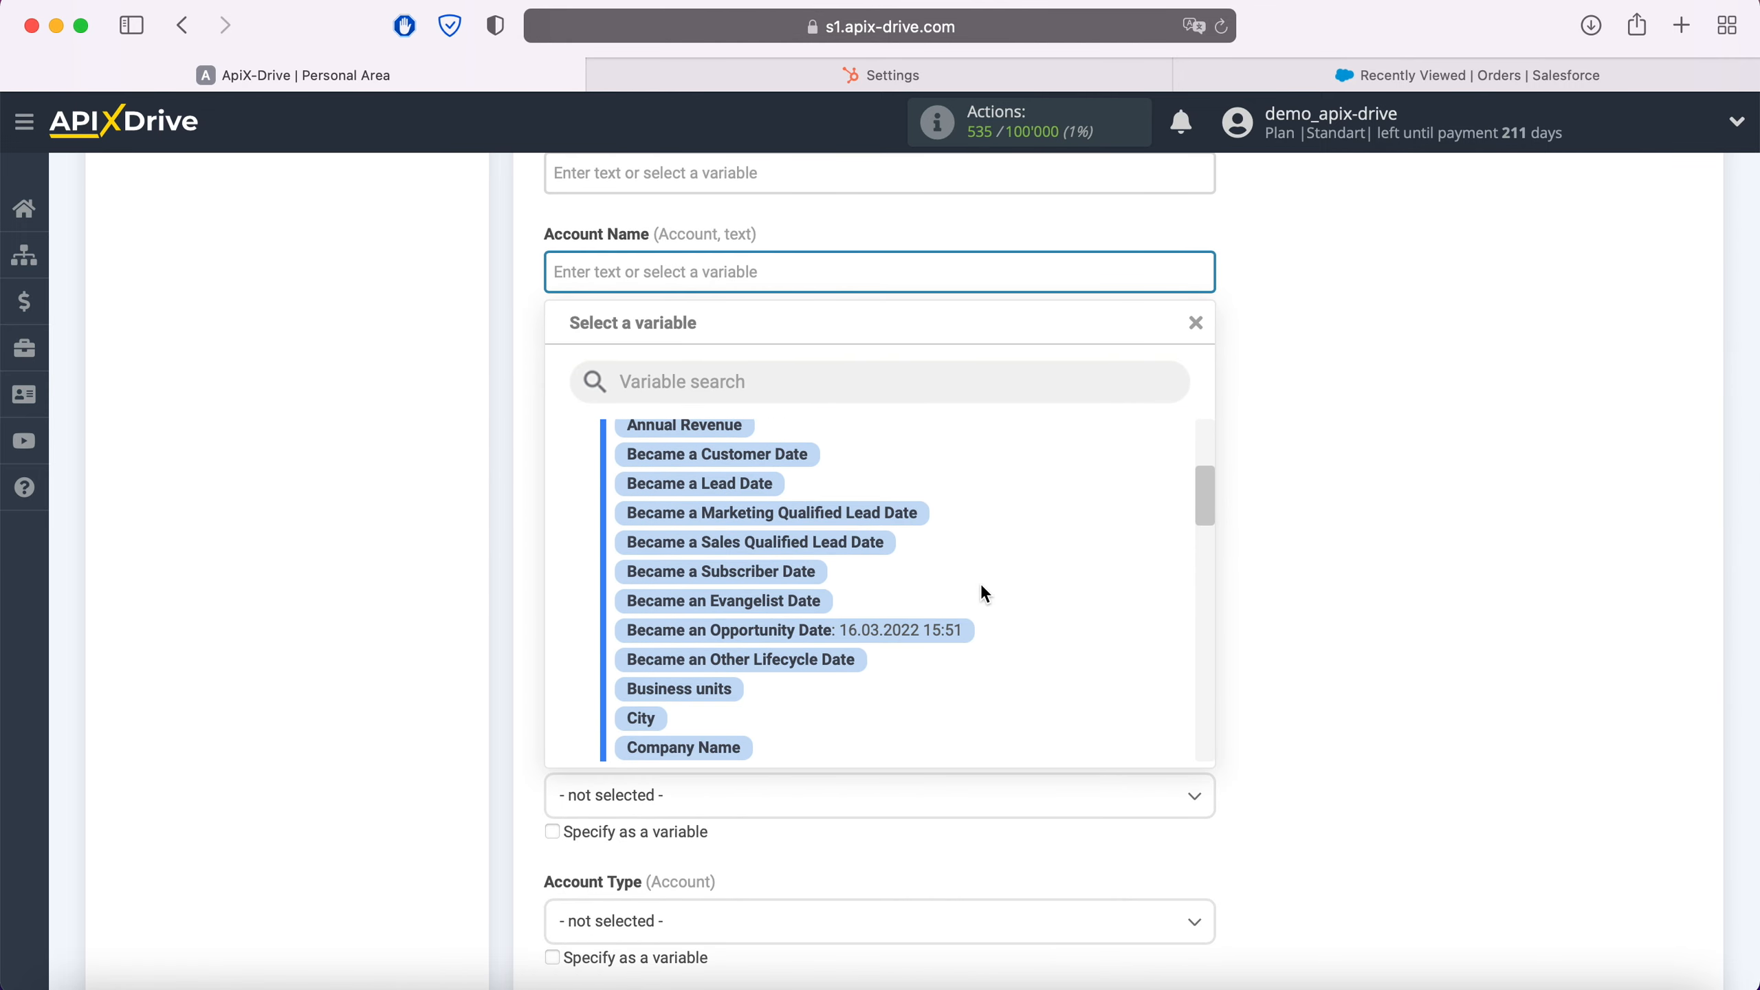
scroll(982, 585, down, 3)
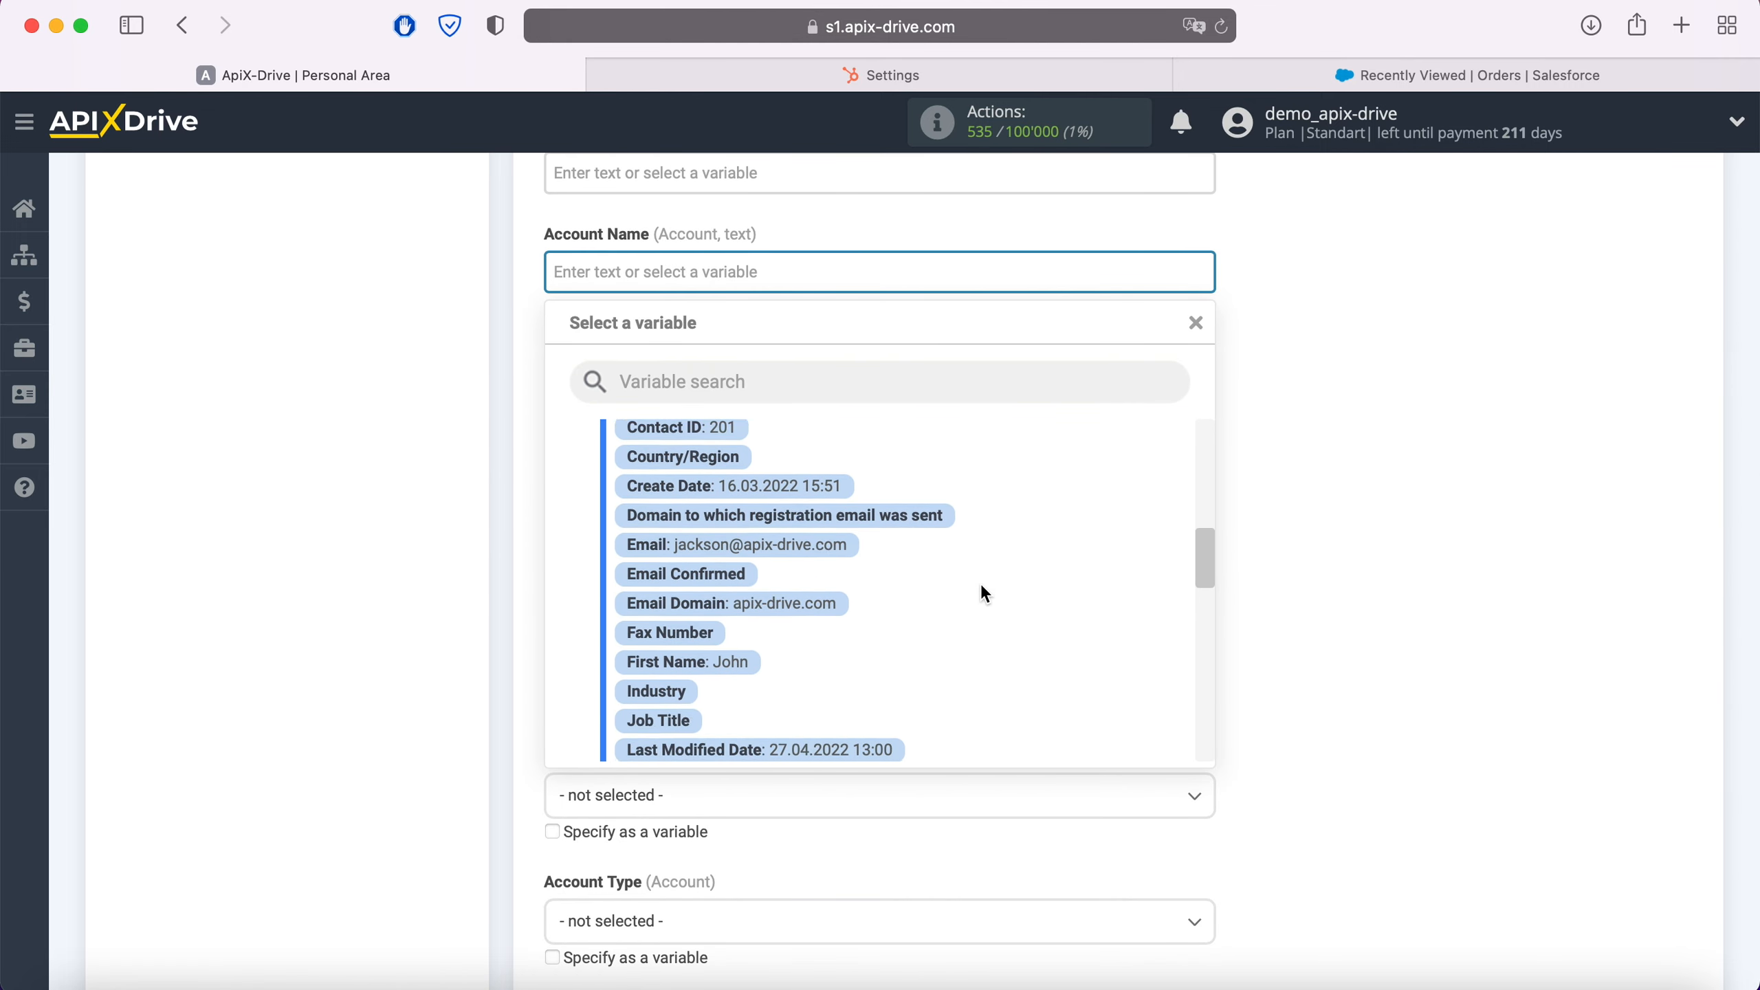
click(748, 642)
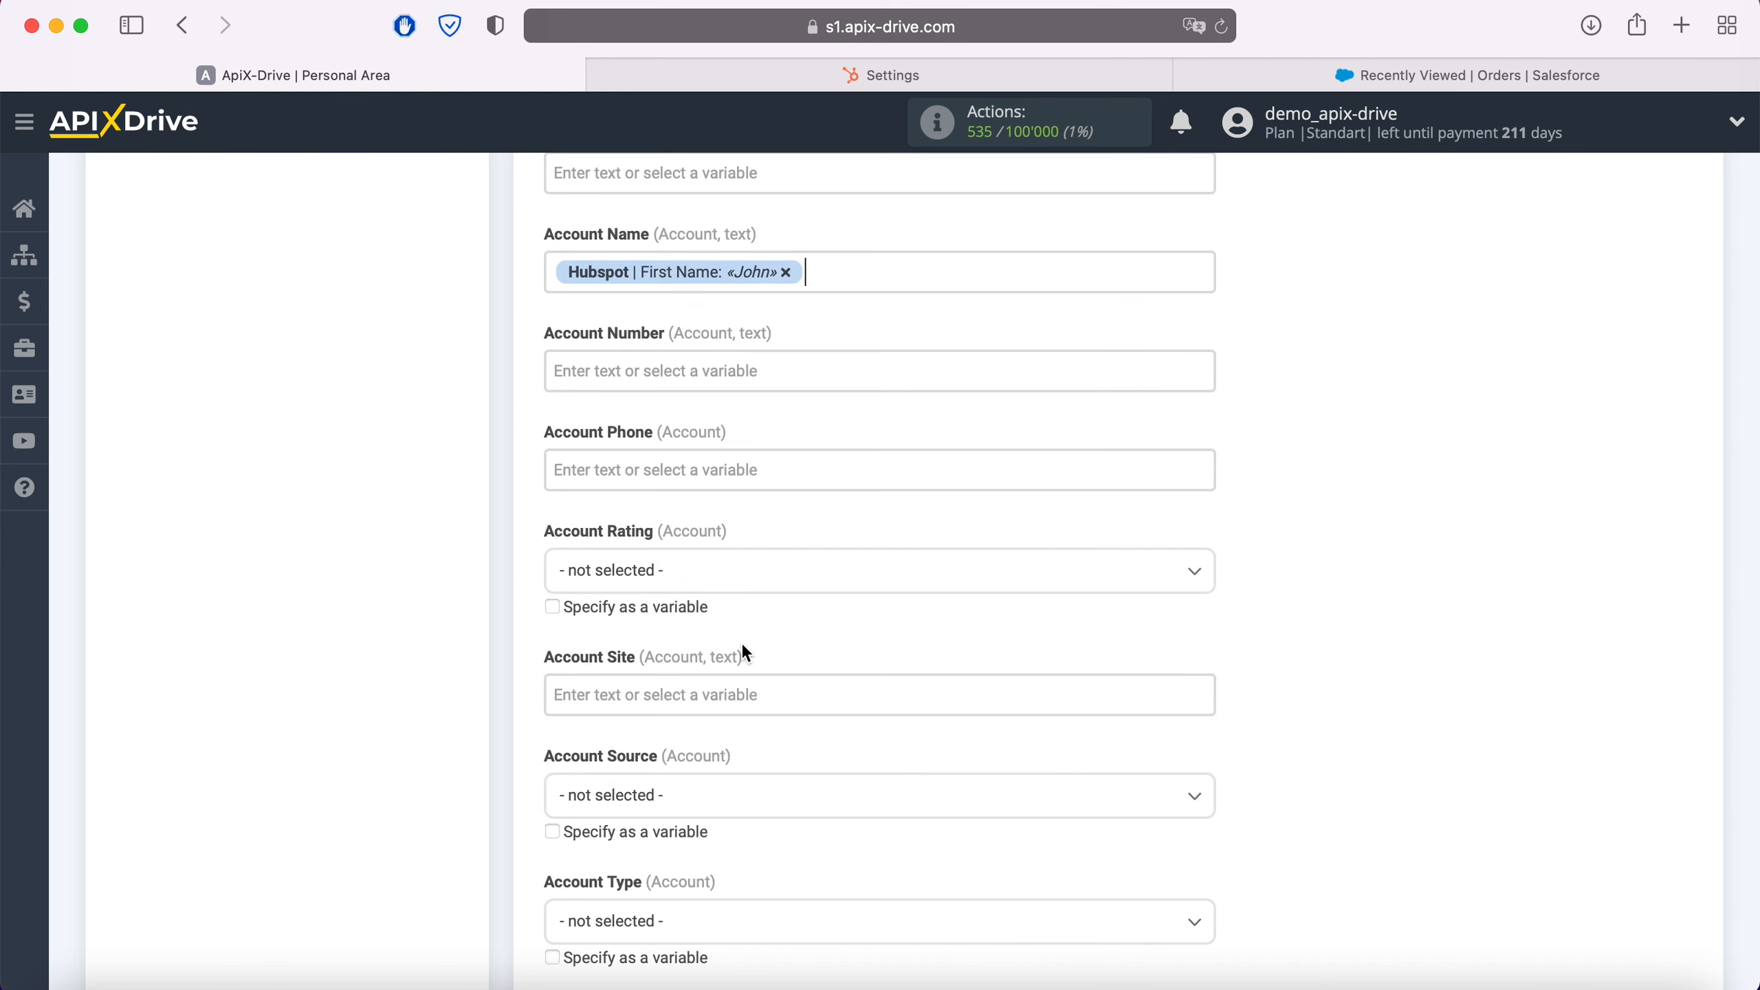
click(904, 257)
scroll(937, 573, down, 2)
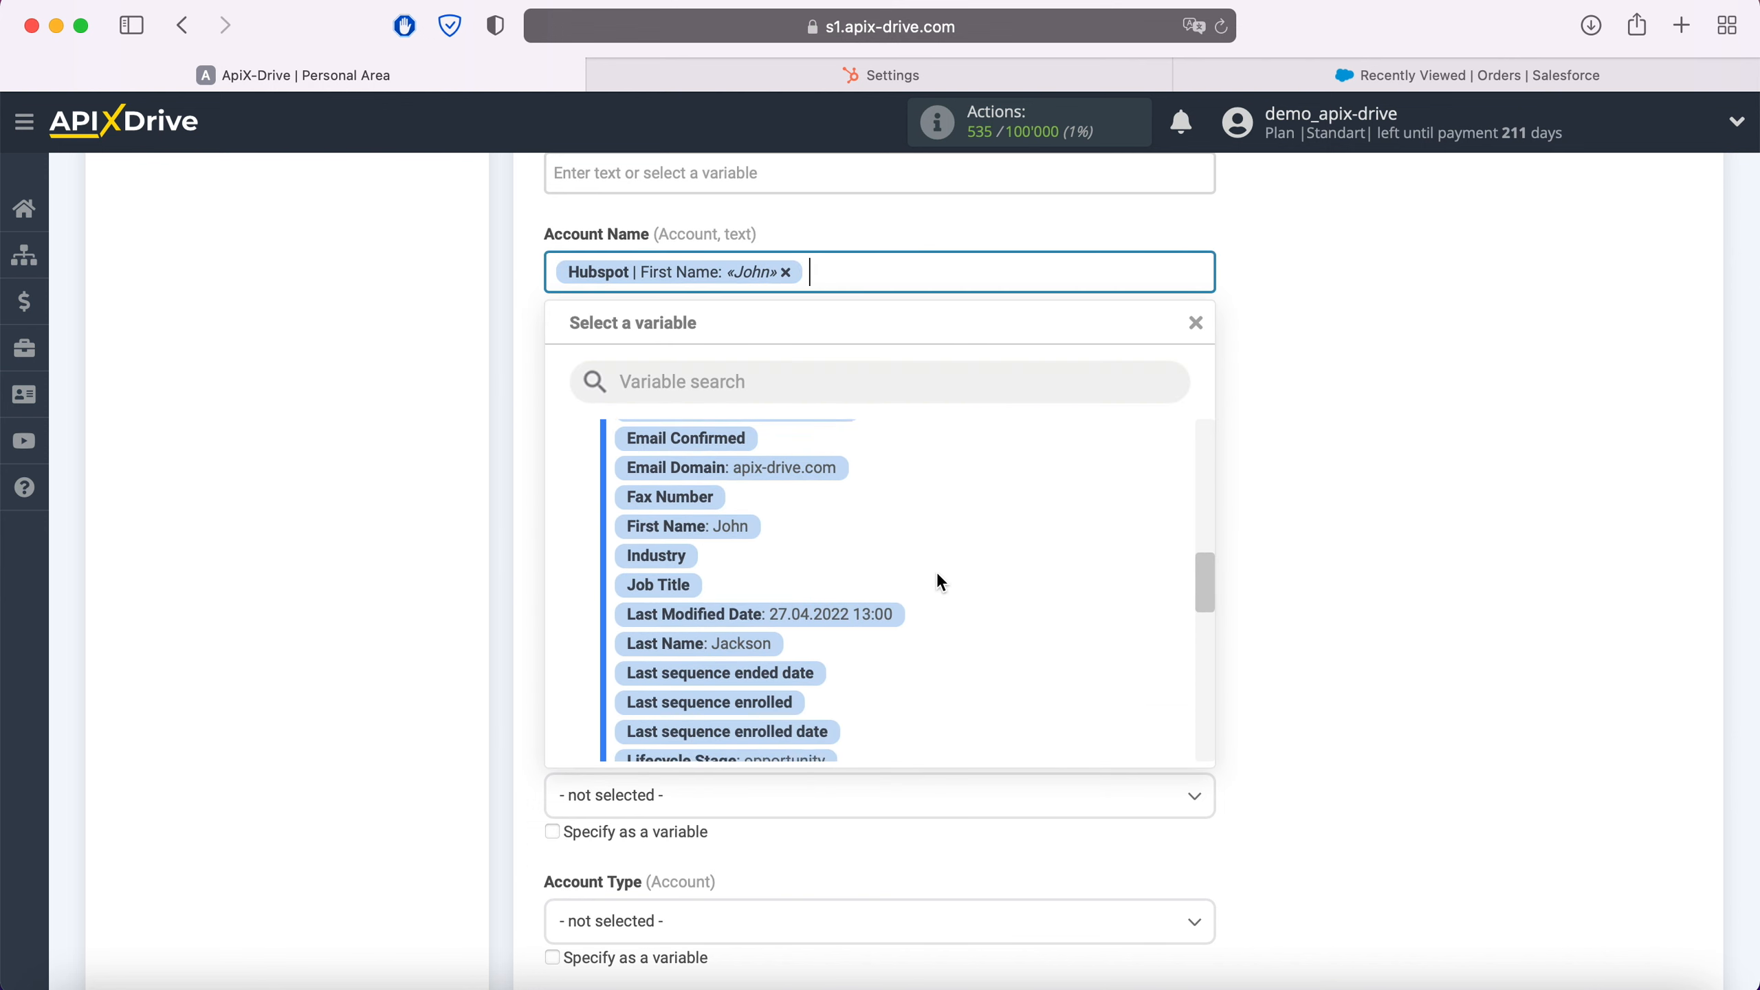
click(756, 645)
Map Account Number to the Hubspot Email variable.
click(685, 372)
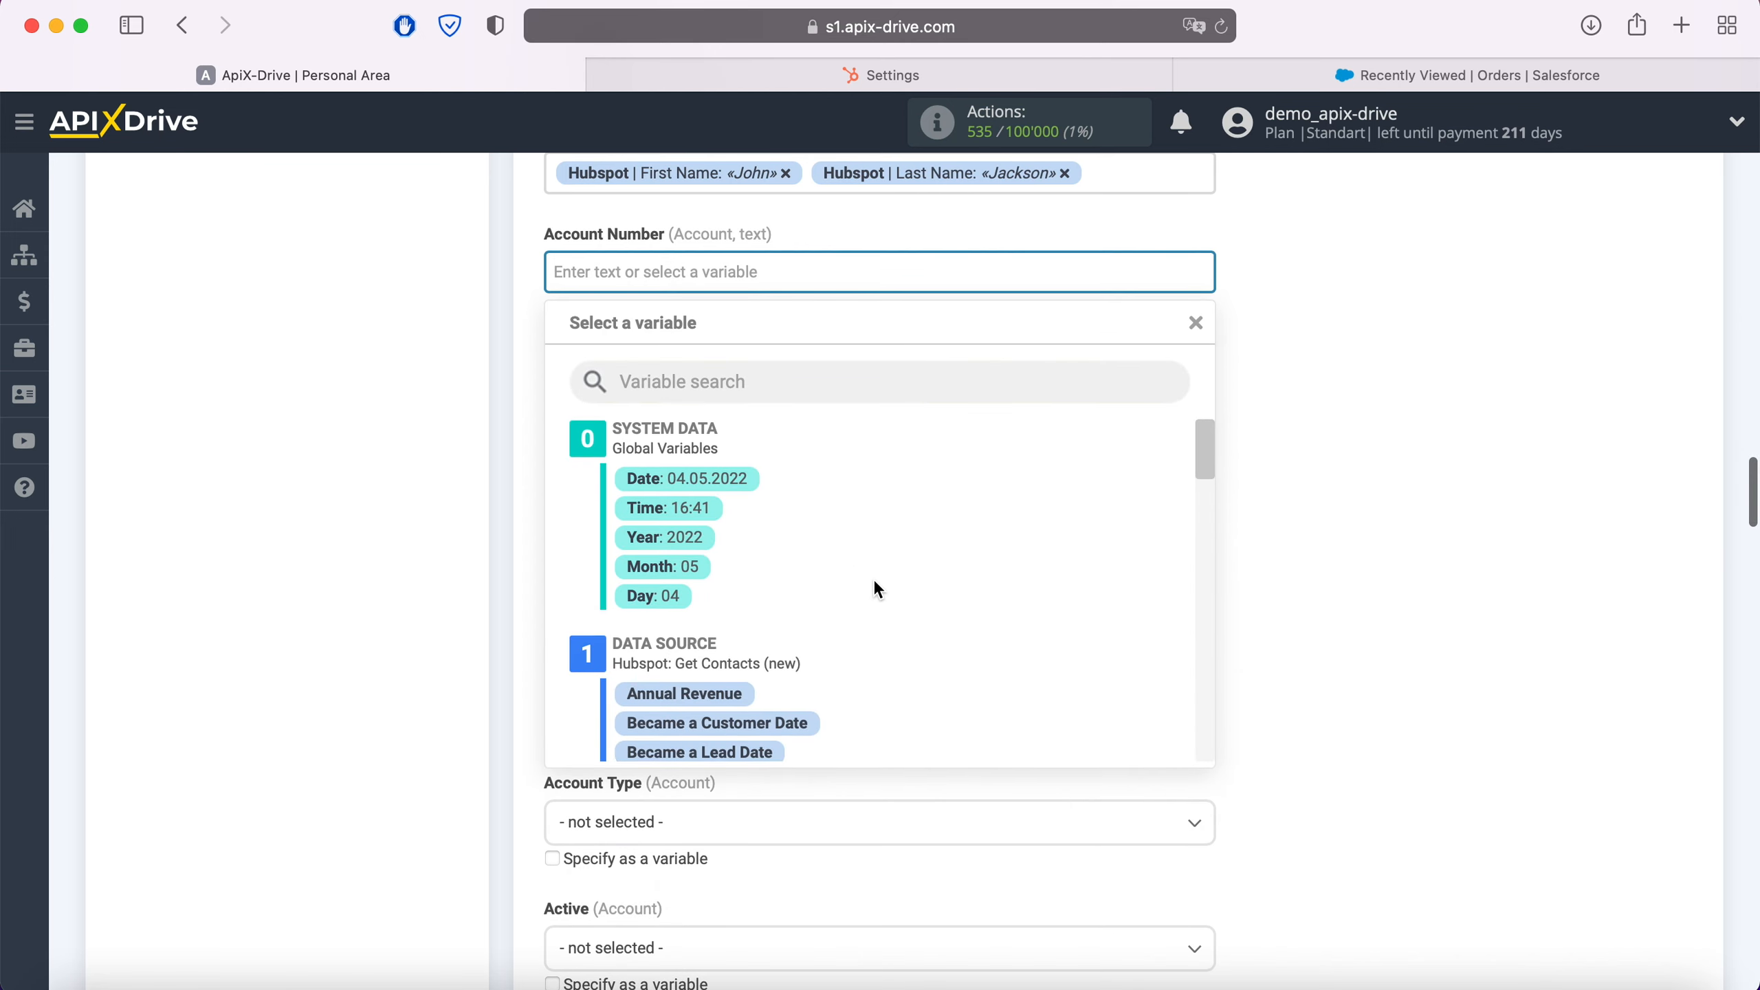
scroll(875, 583, down, 3)
scroll(874, 586, down, 5)
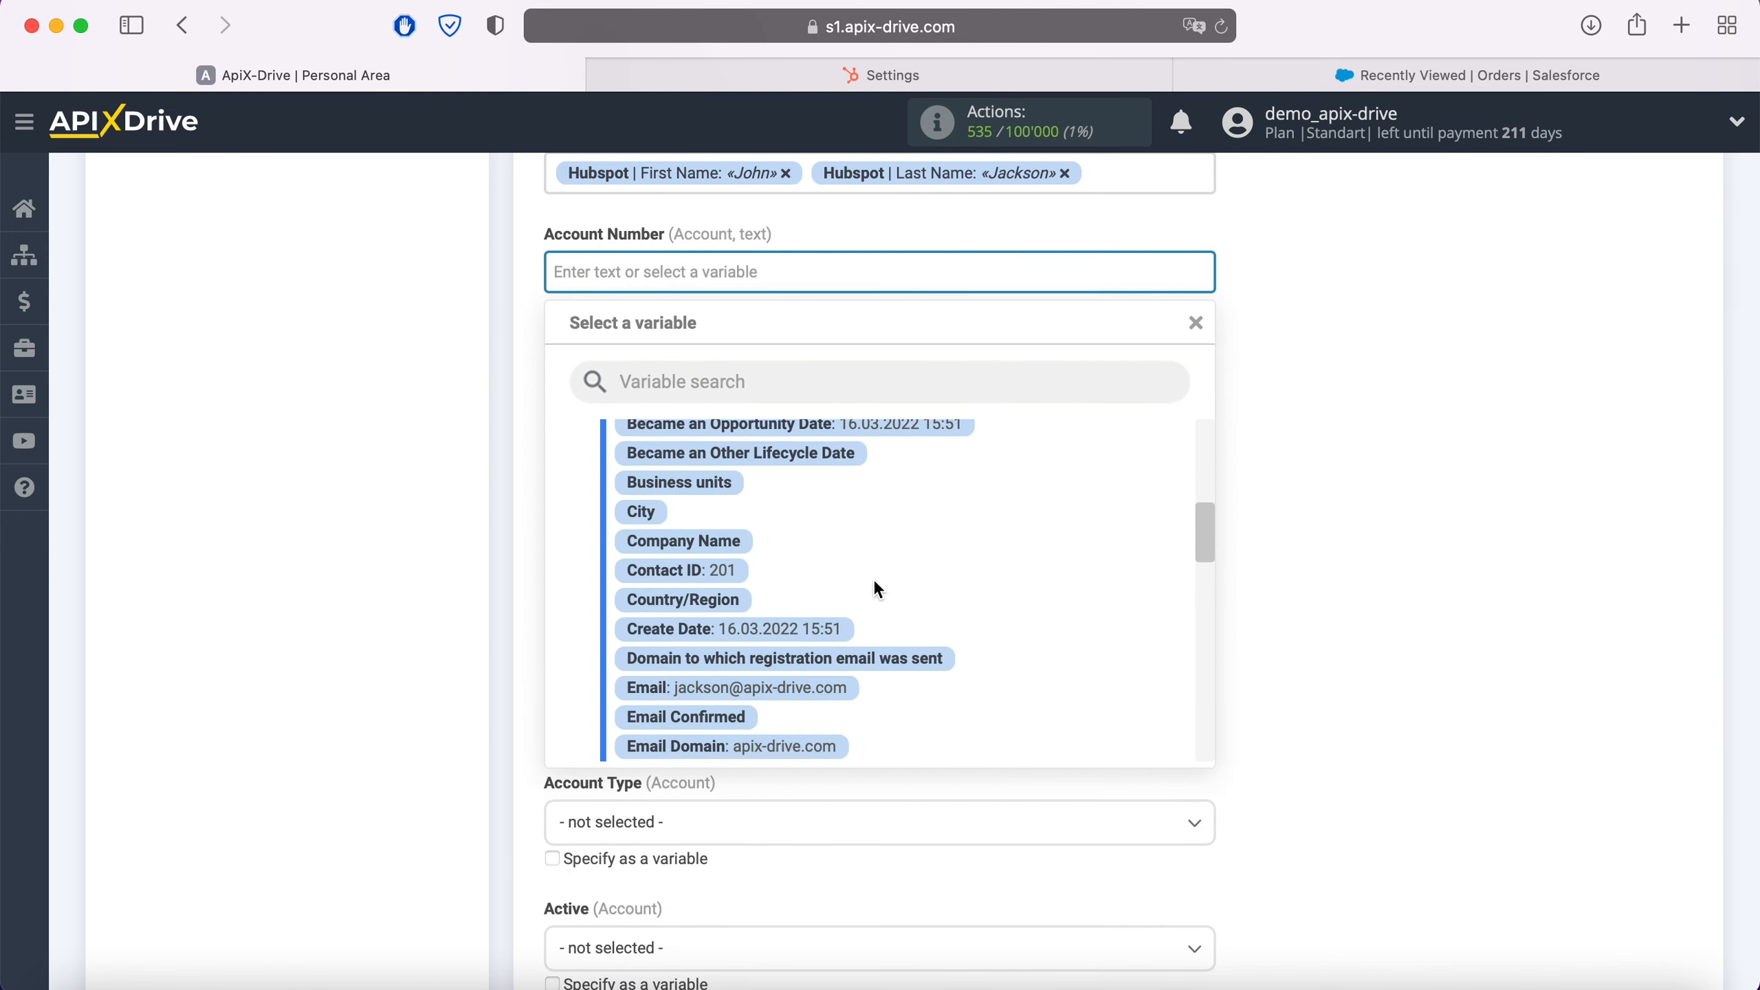
click(833, 627)
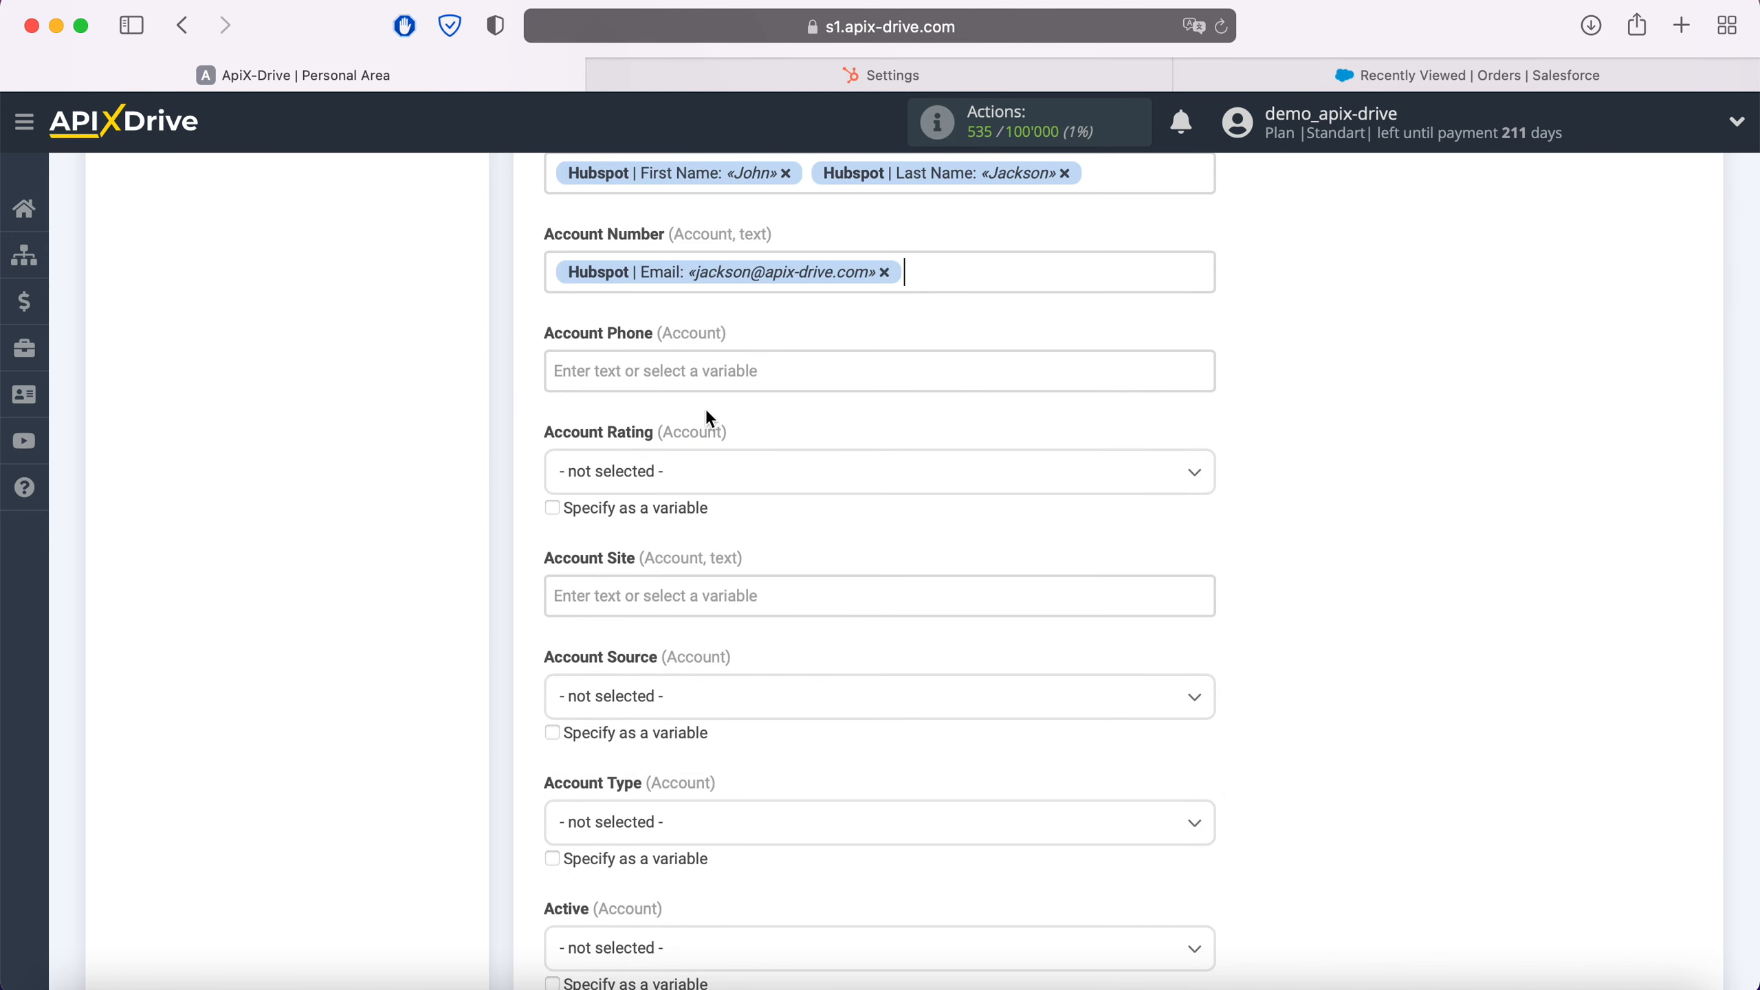
Map Account Phone to the Hubspot Mobile Phone Number variable.
click(688, 370)
scroll(921, 693, down, 5)
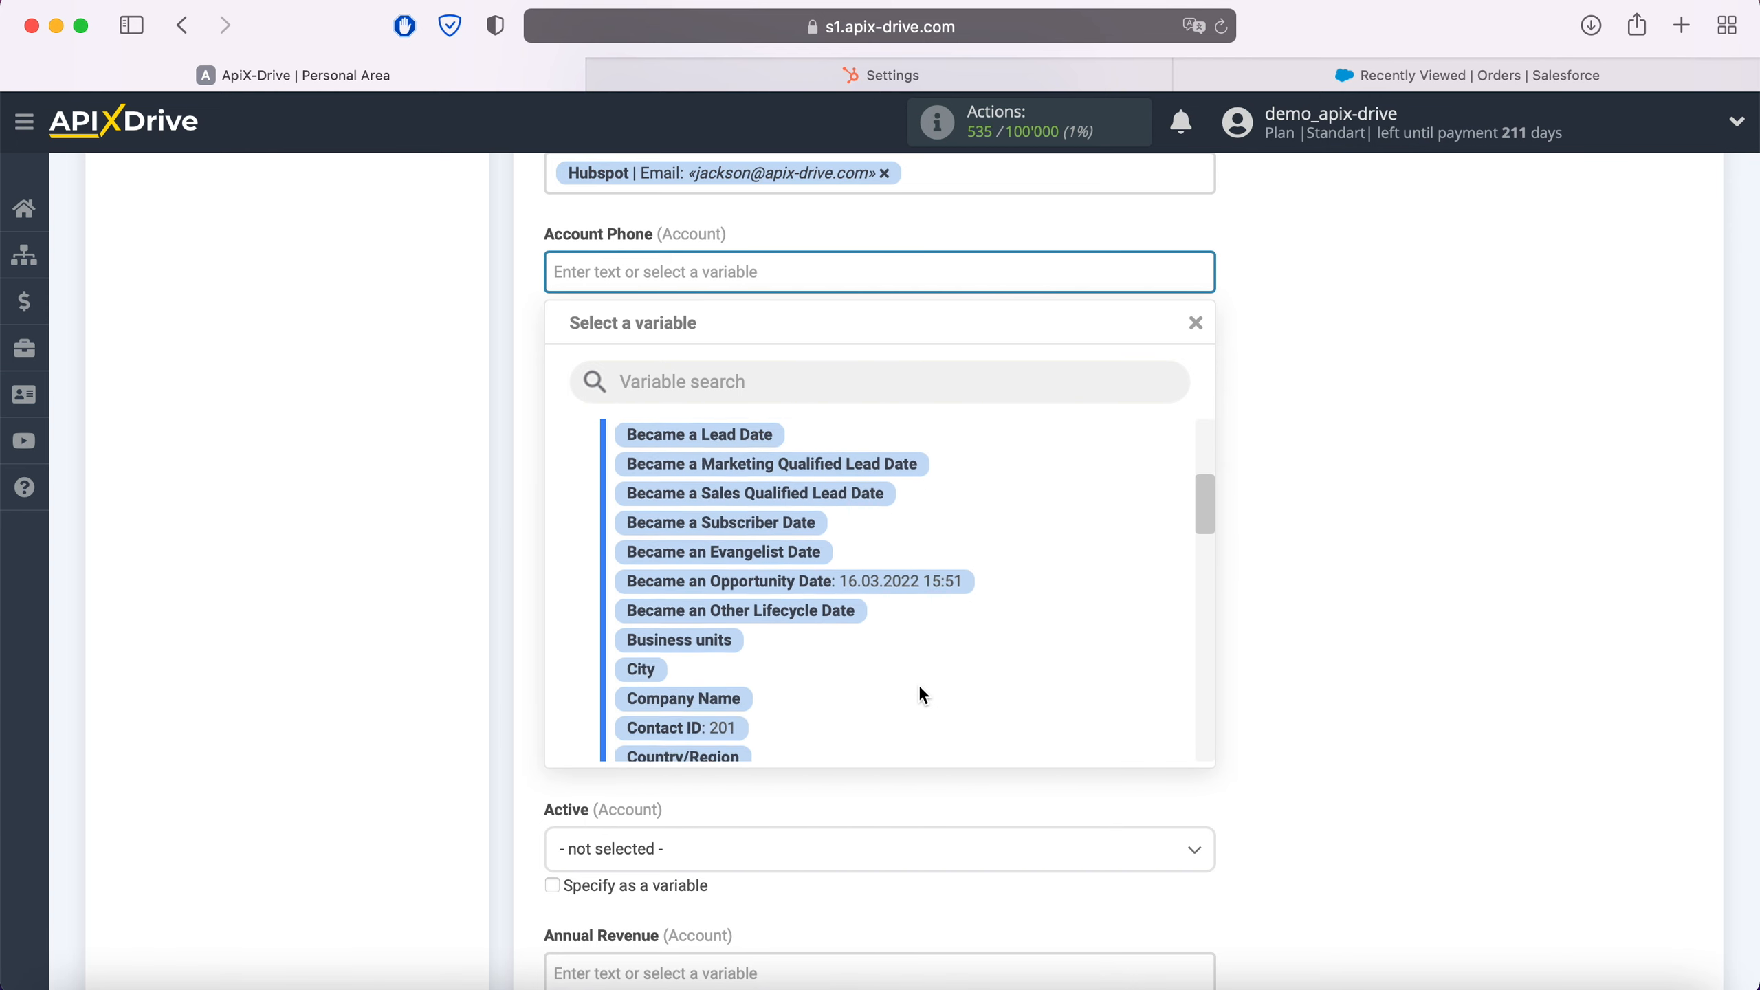
scroll(920, 686, down, 5)
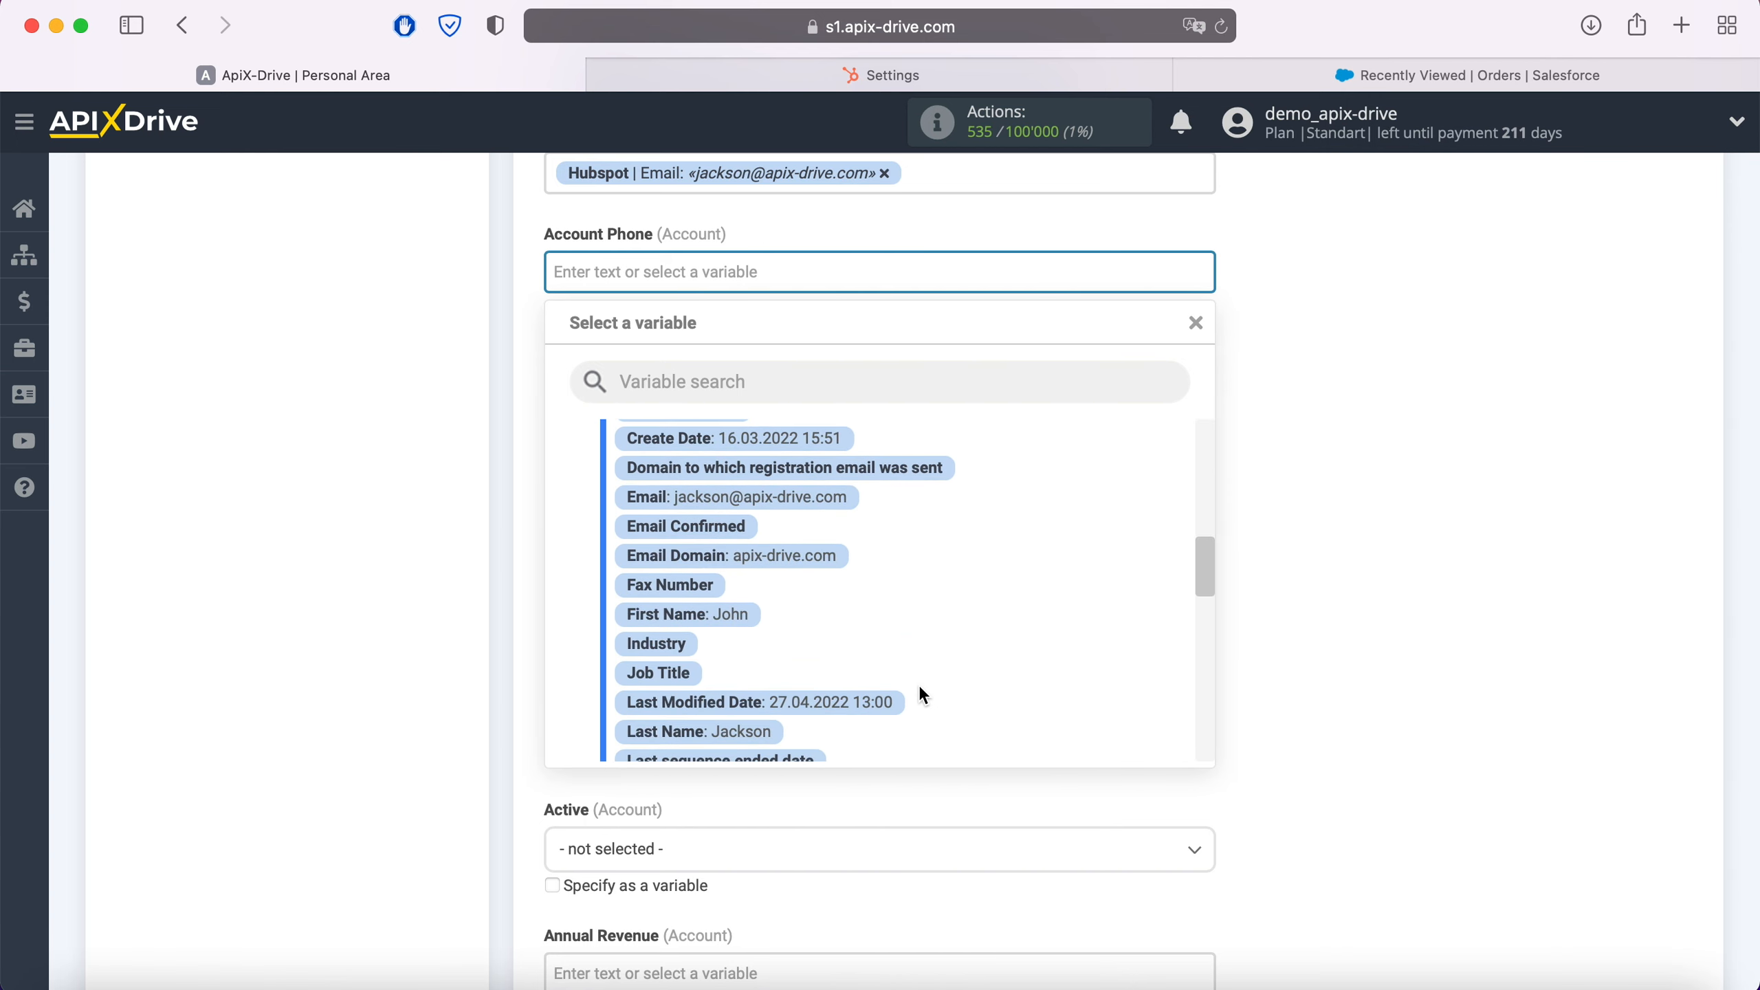
scroll(921, 693, down, 5)
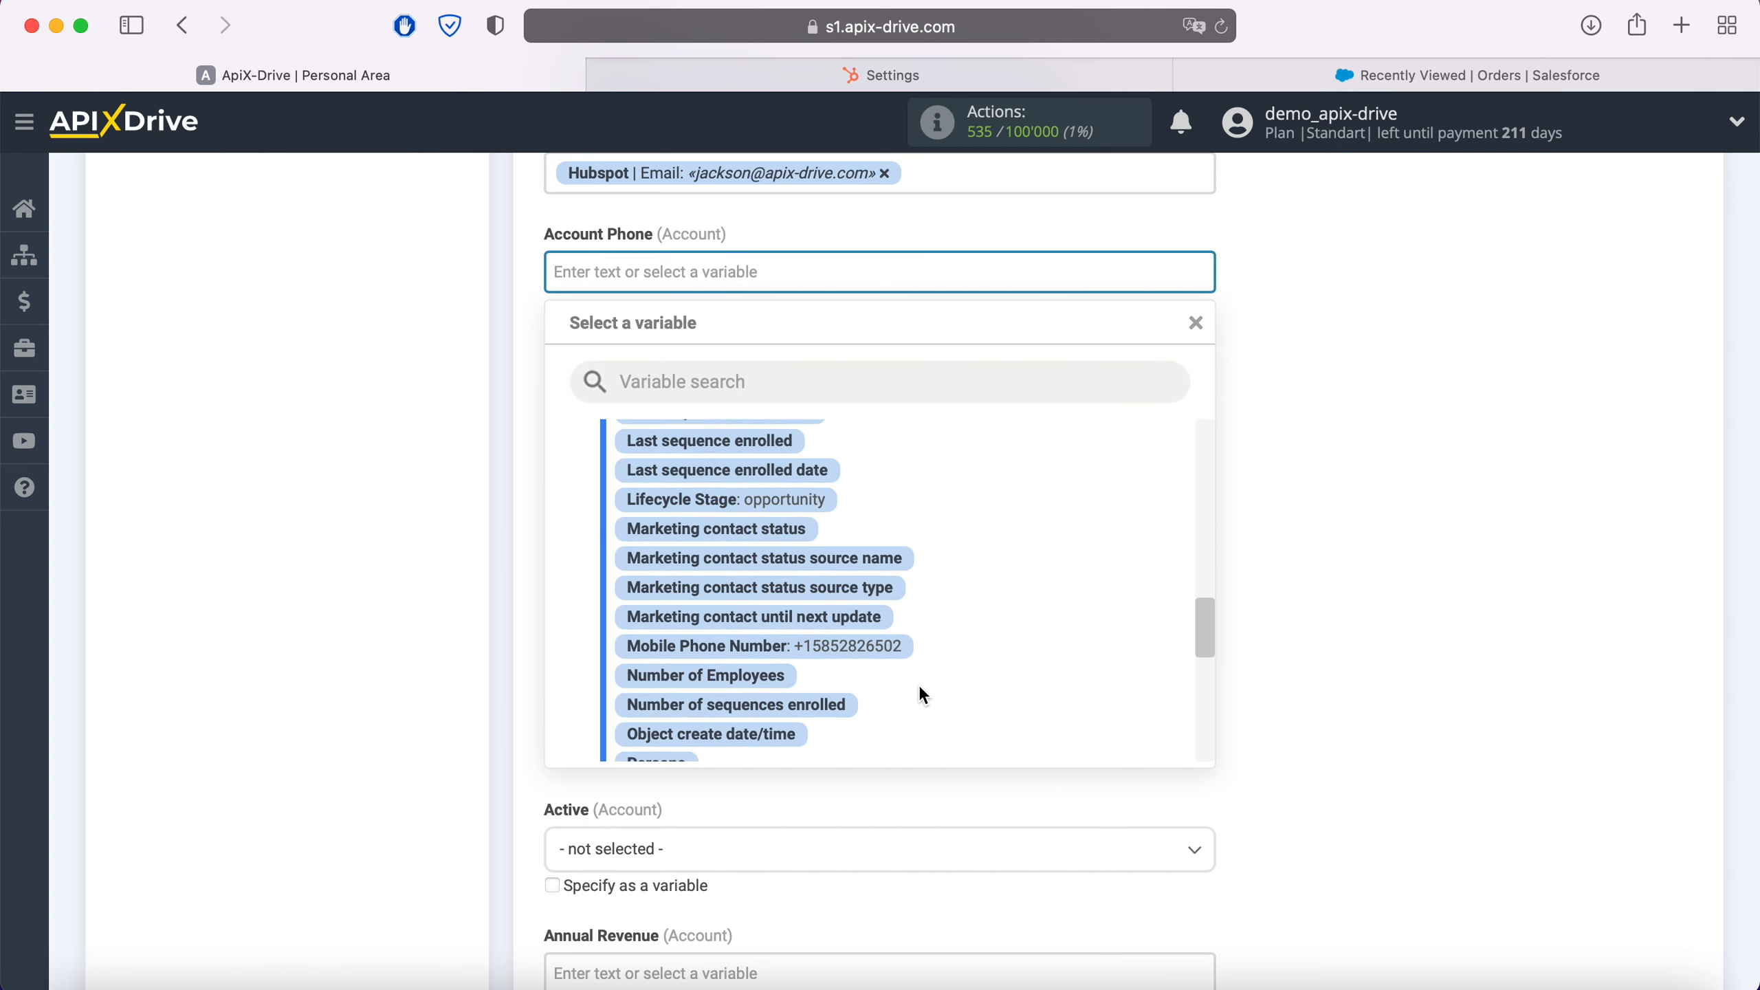
click(890, 648)
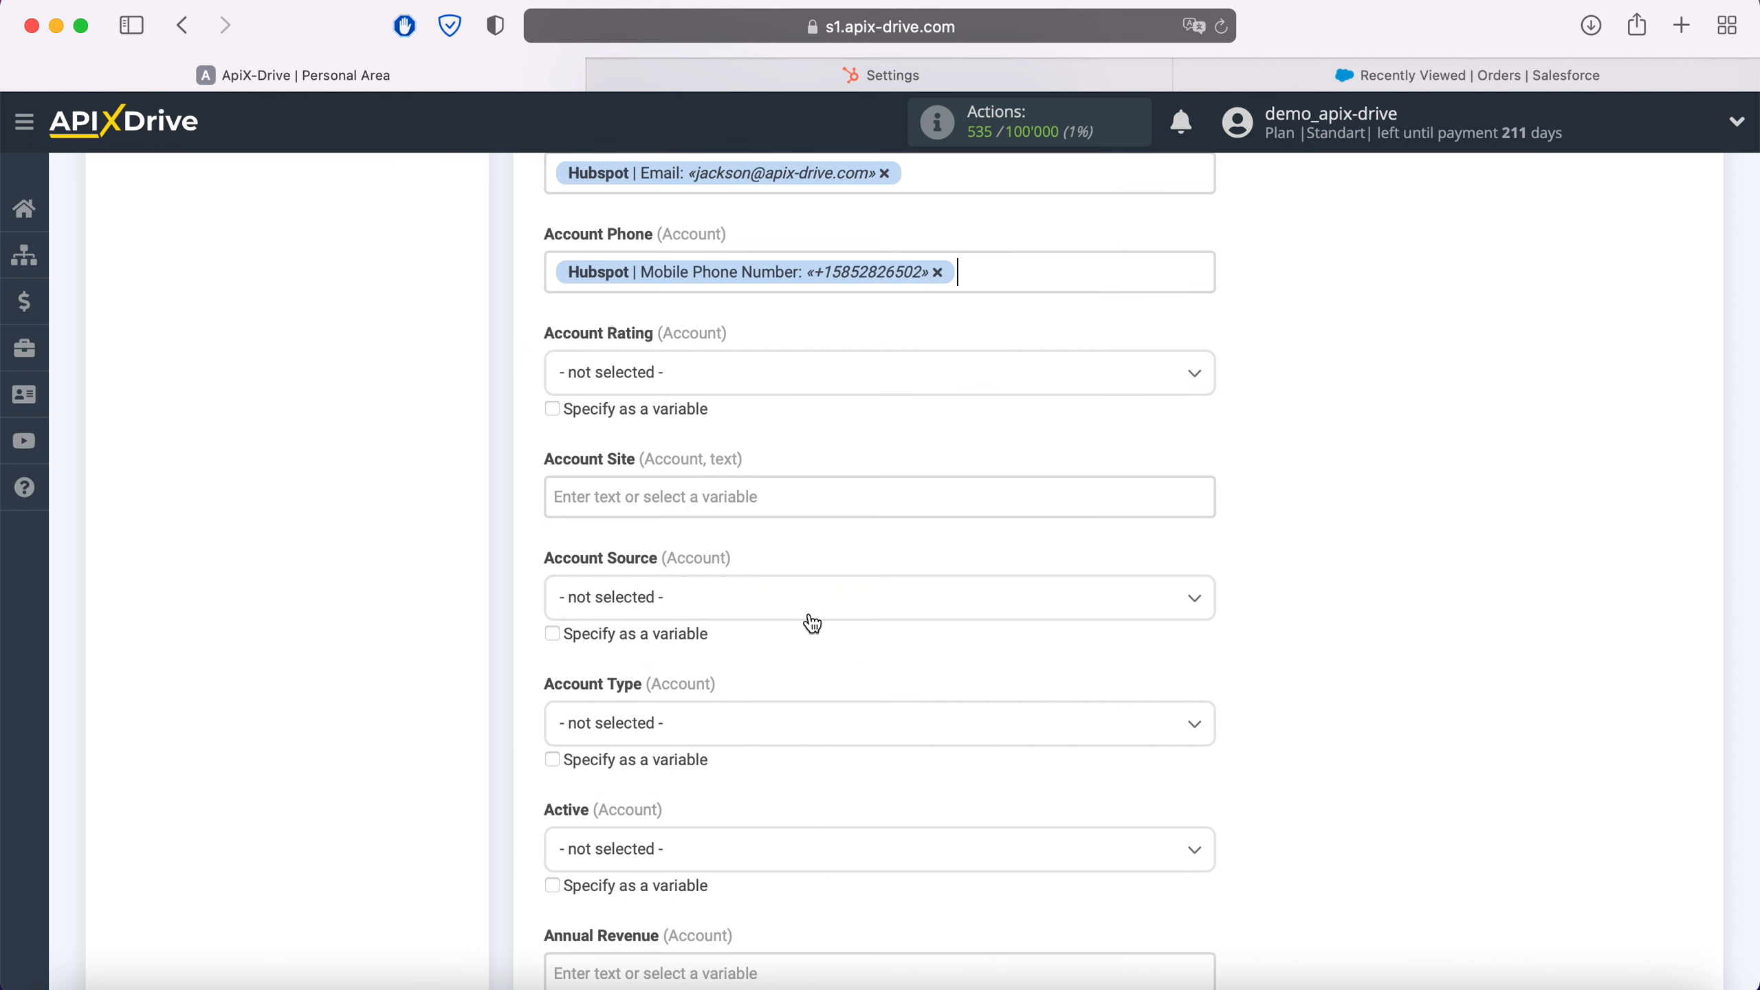
Set the Account Source to Web and the Account Type to Prospect.
click(805, 615)
click(597, 721)
scroll(820, 662, down, 5)
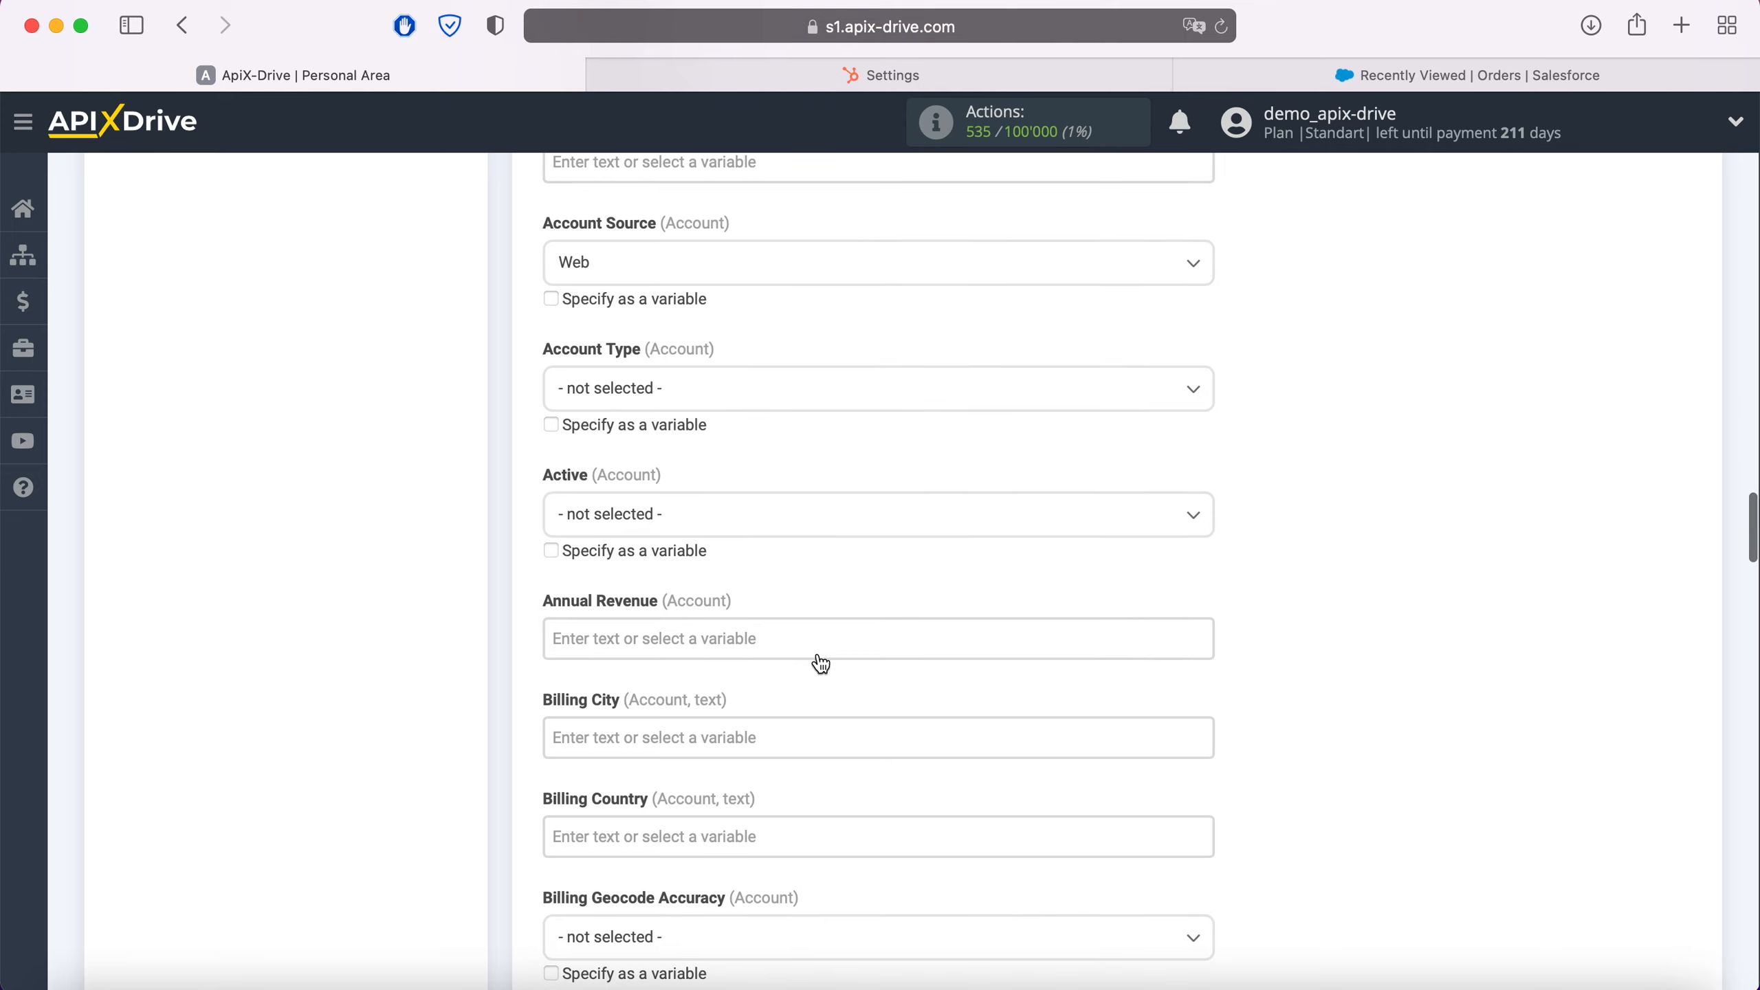
click(729, 387)
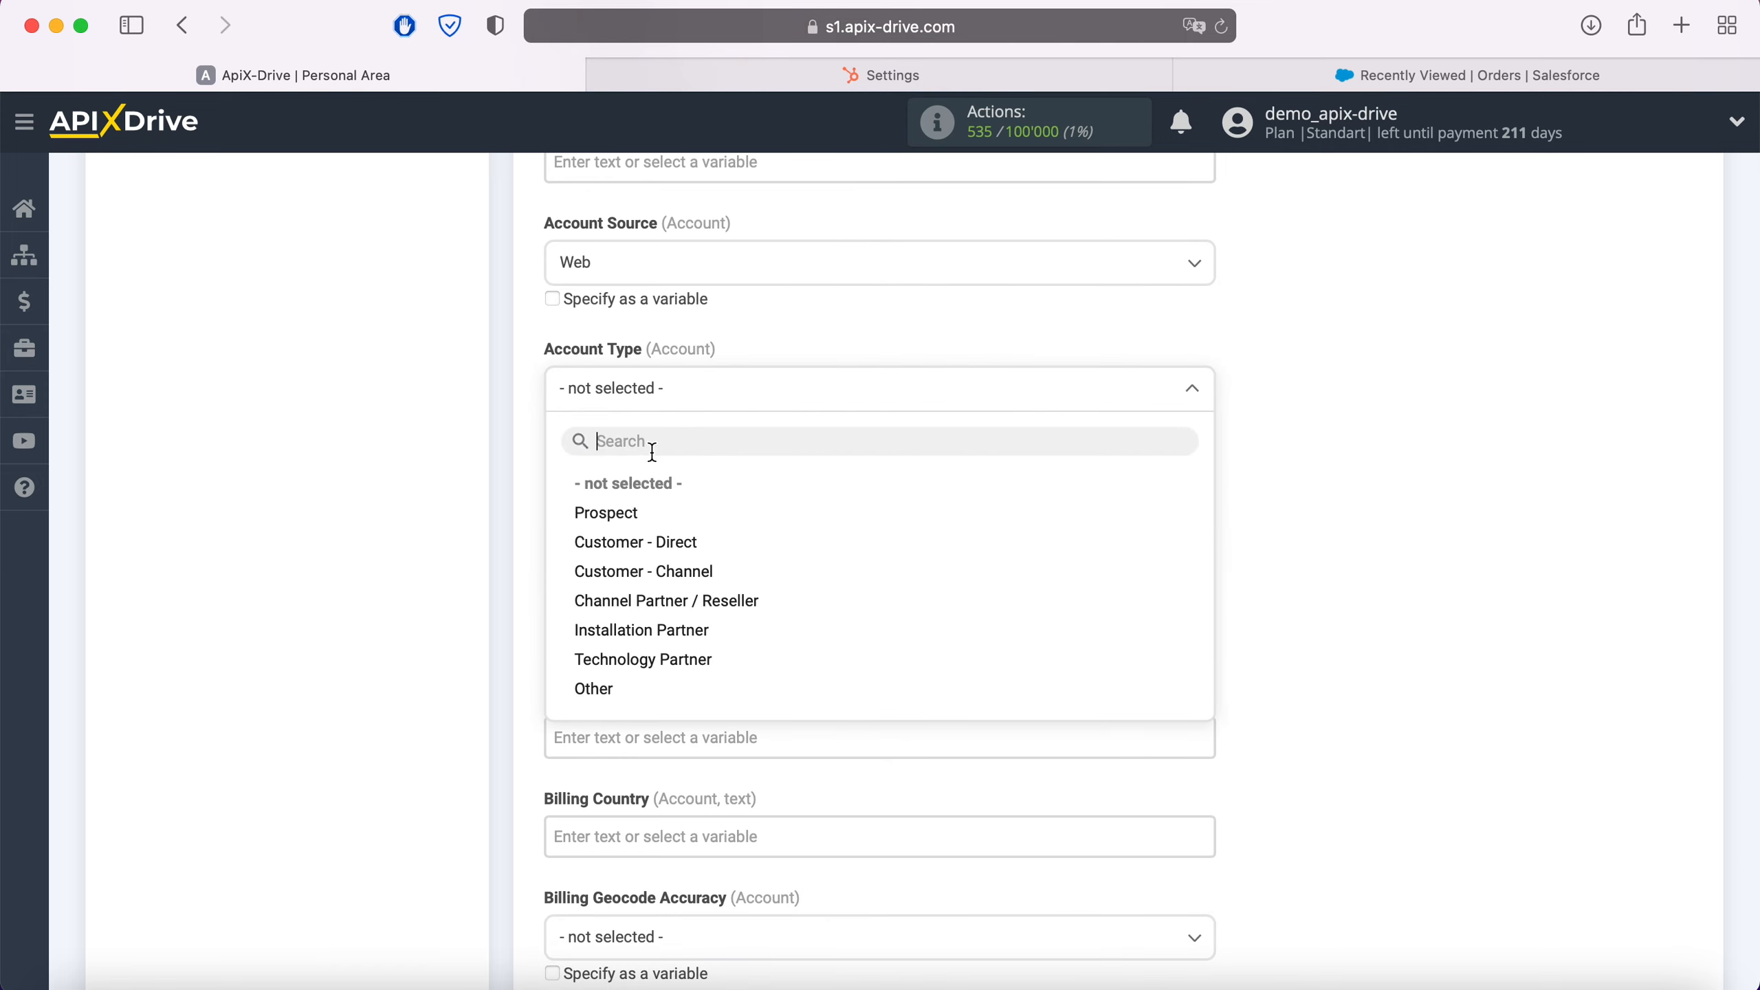
click(619, 501)
Choose a Clean Status option for the account.
scroll(949, 621, down, 7)
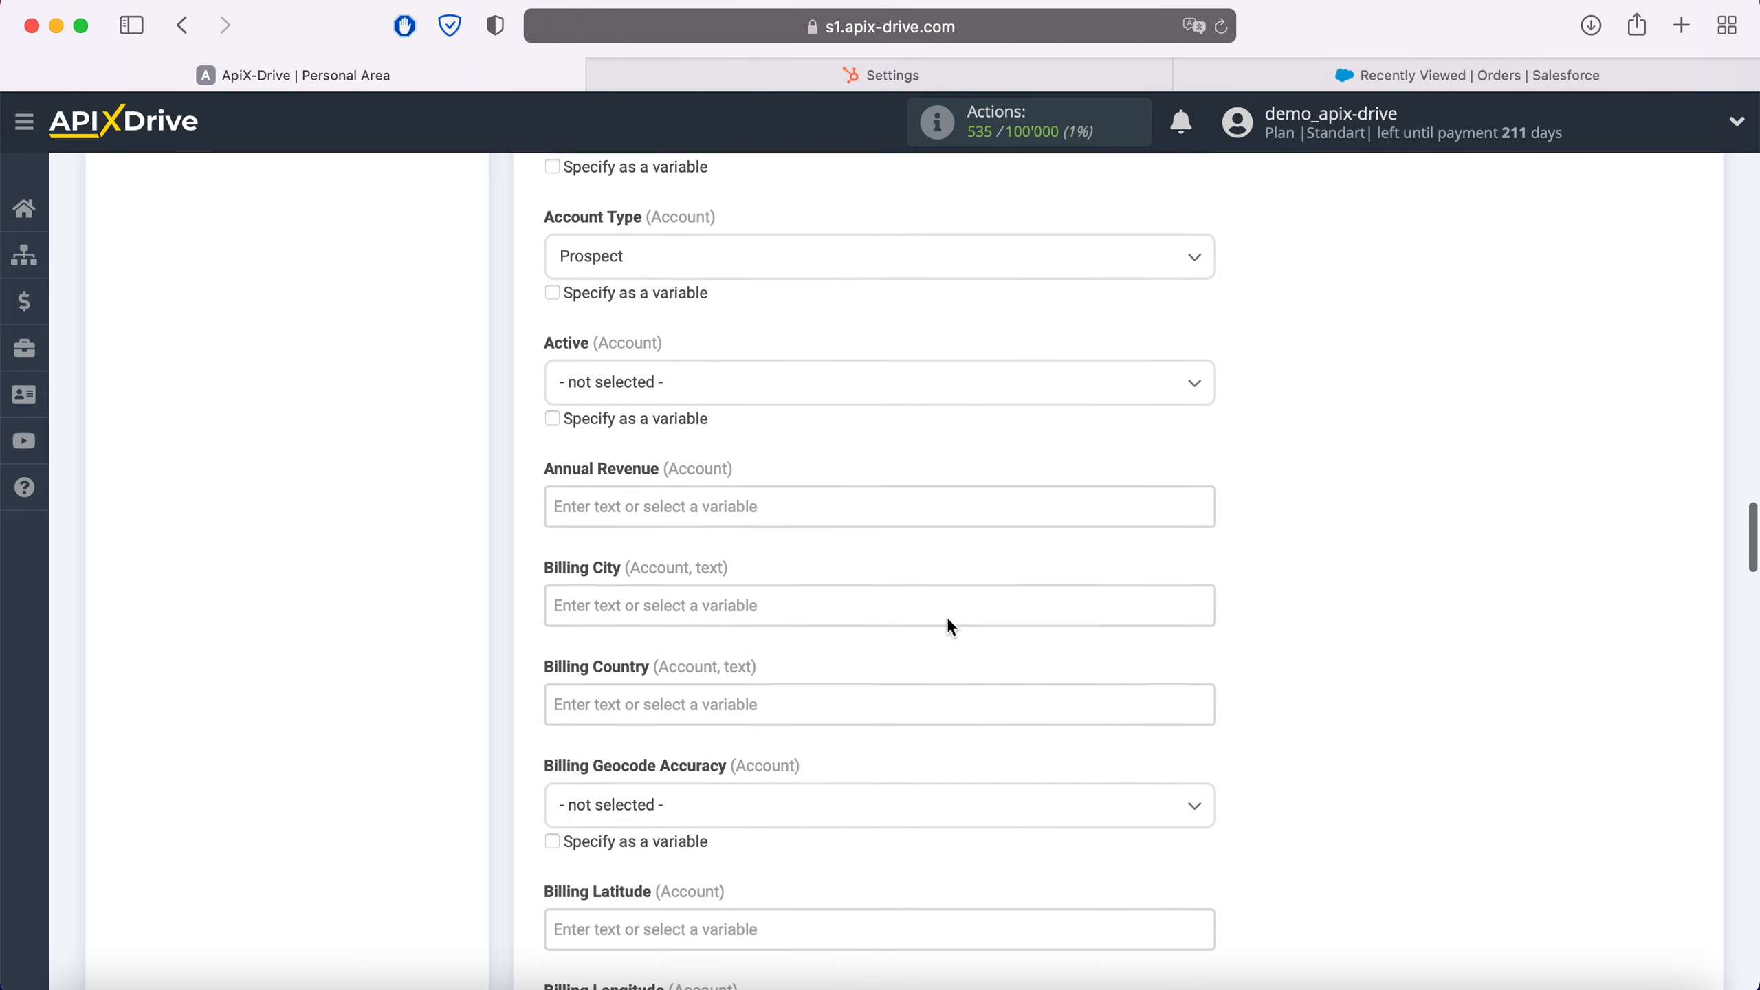
scroll(949, 621, down, 8)
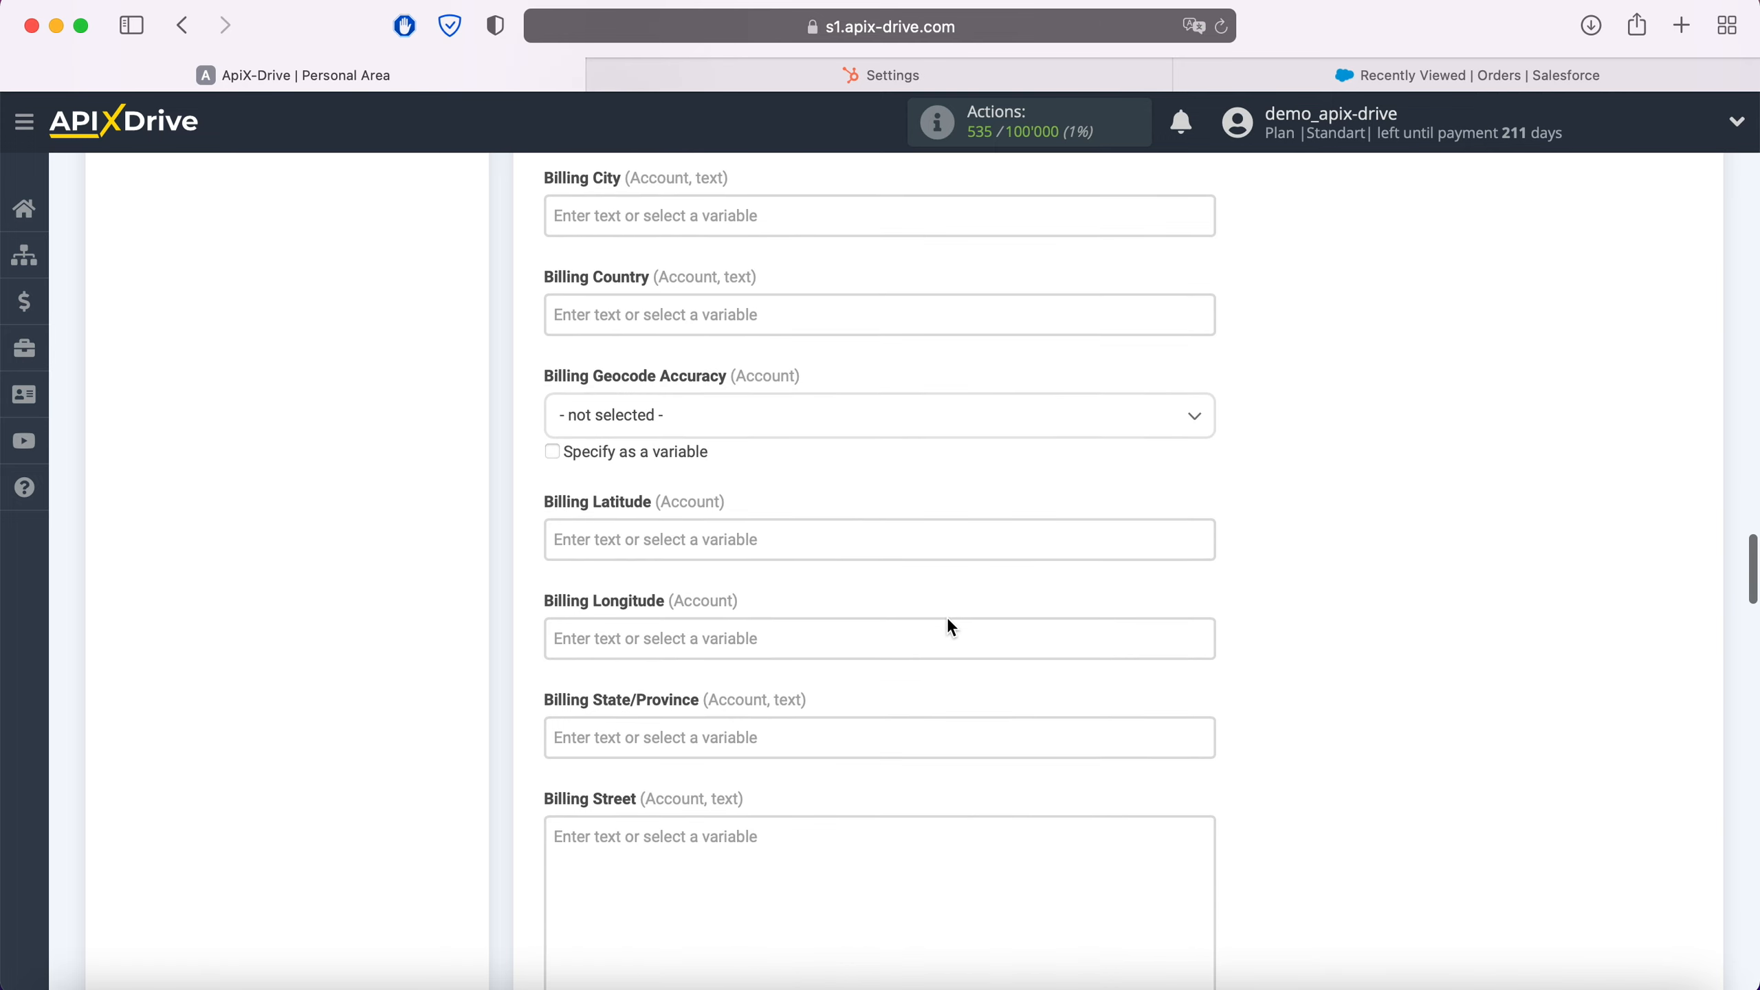
scroll(949, 626, down, 4)
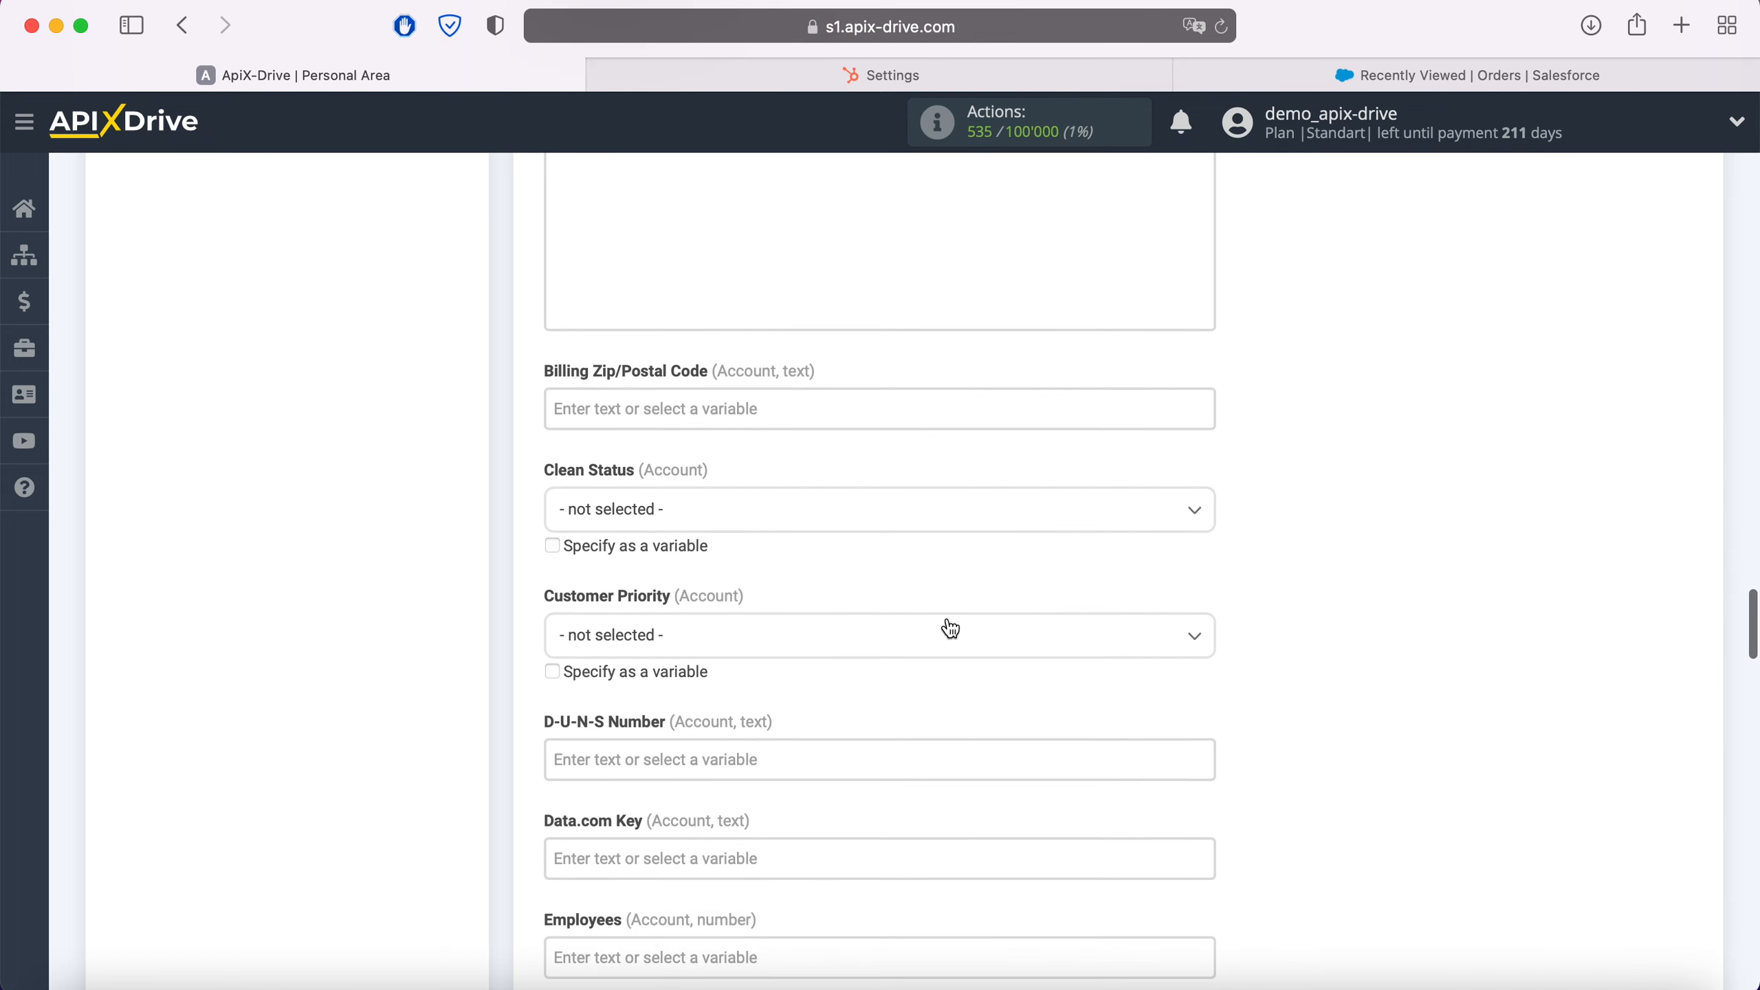
click(800, 513)
click(611, 645)
Enter "iPhone 4s 16 Gb" as the Product Name in the order's Products section.
scroll(839, 617, down, 6)
scroll(841, 616, down, 6)
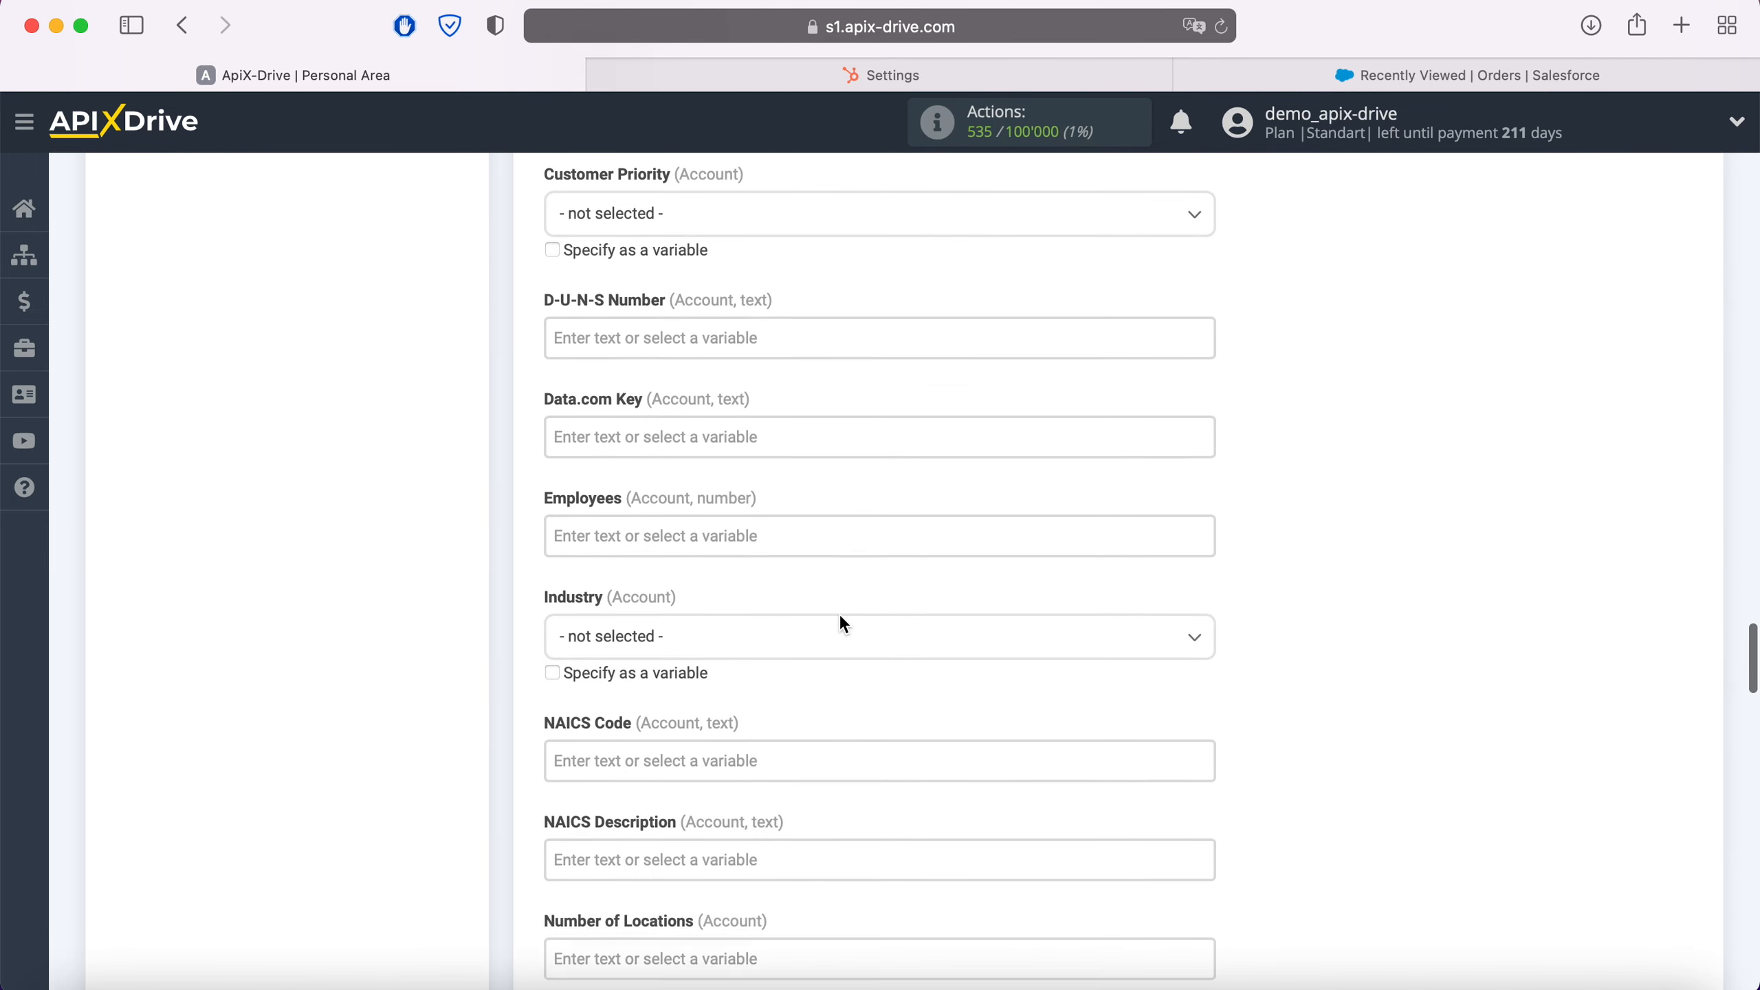
scroll(841, 620, down, 9)
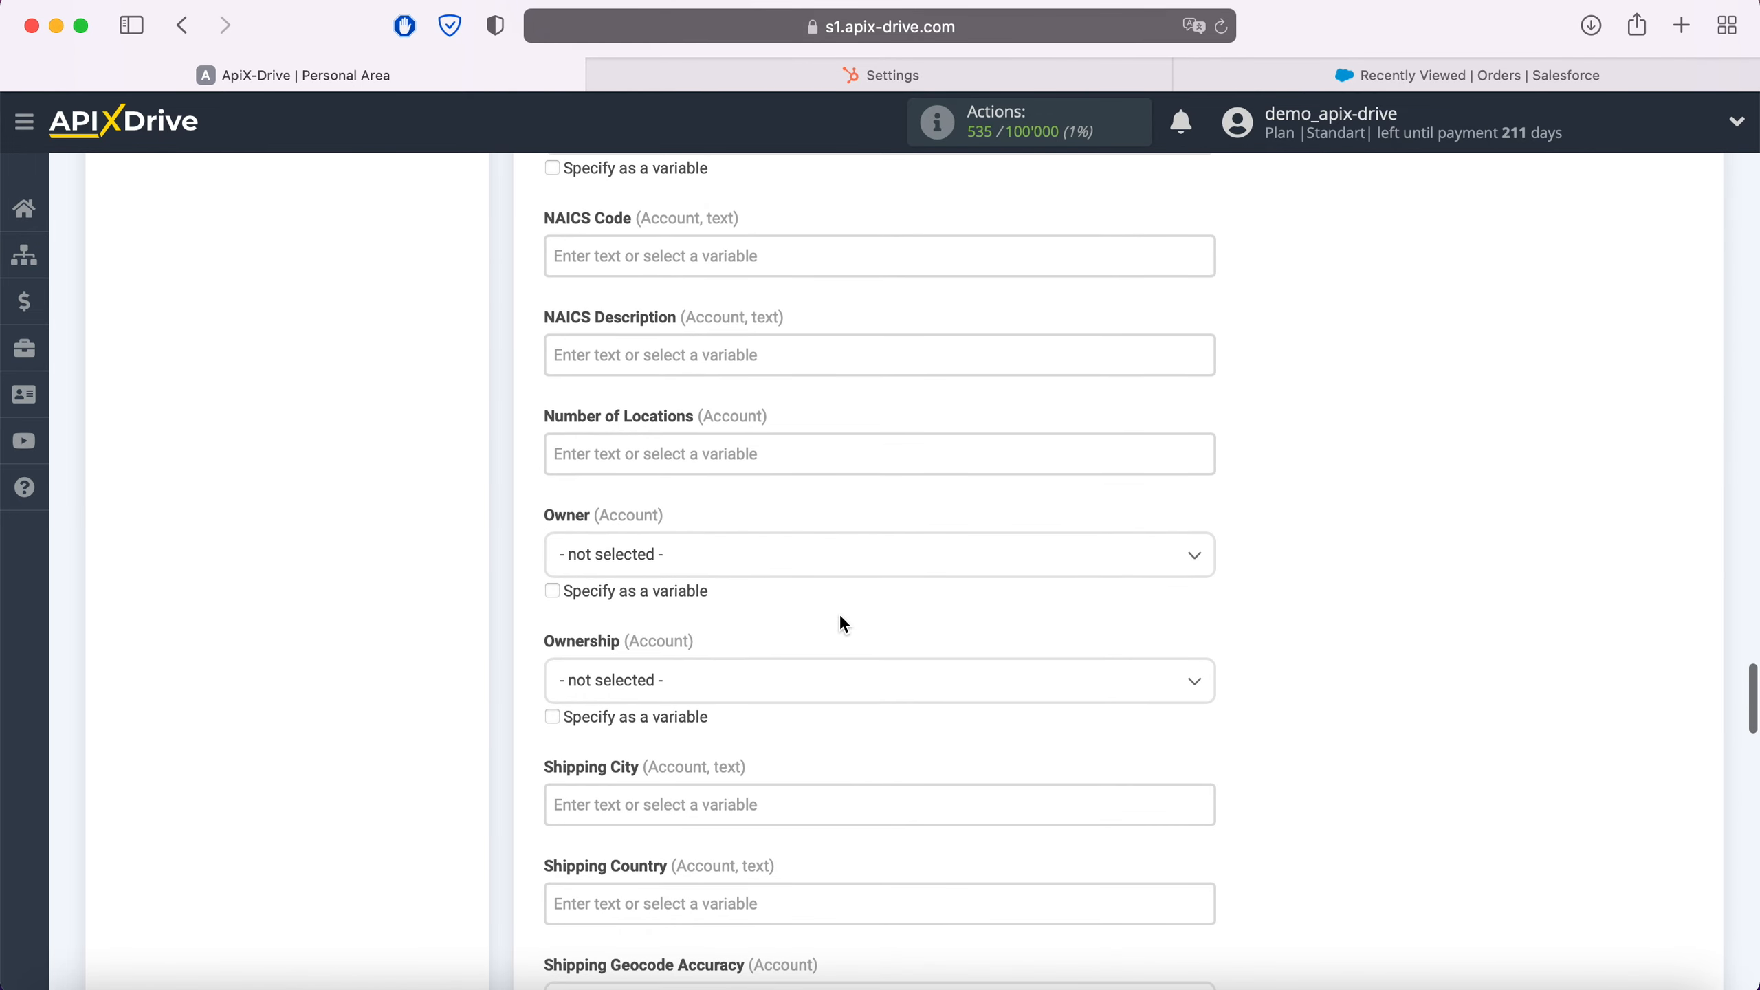
scroll(841, 616, down, 7)
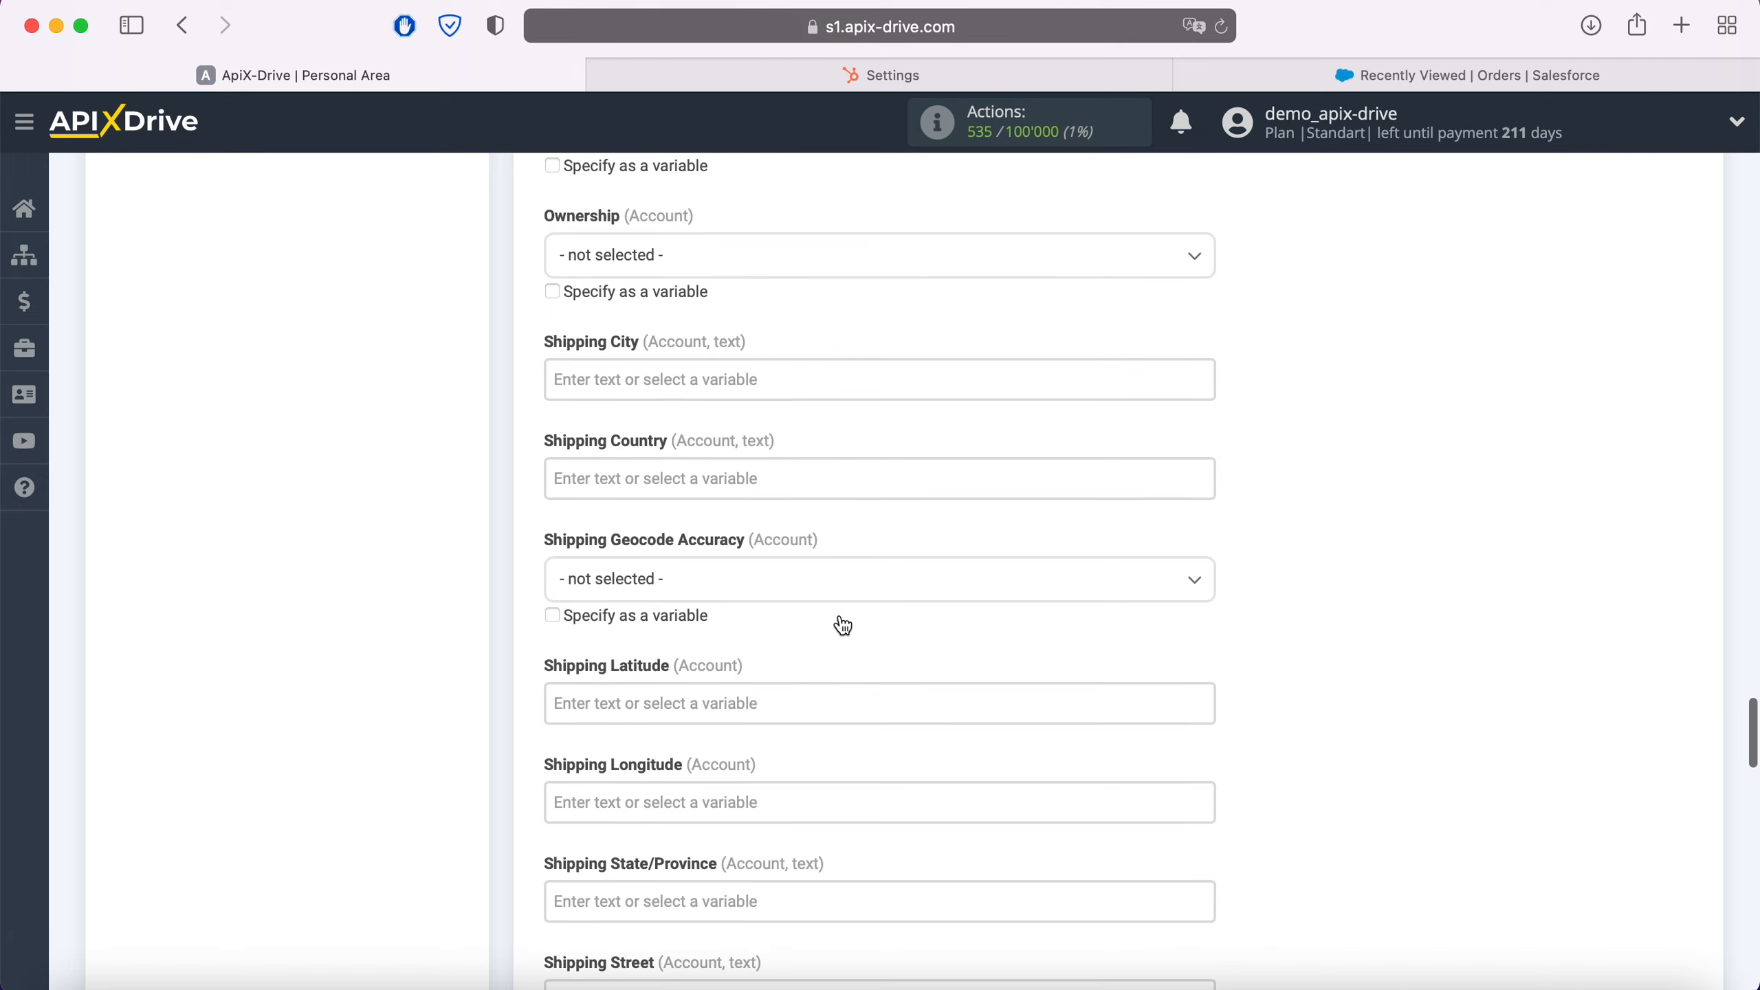
scroll(841, 615, down, 9)
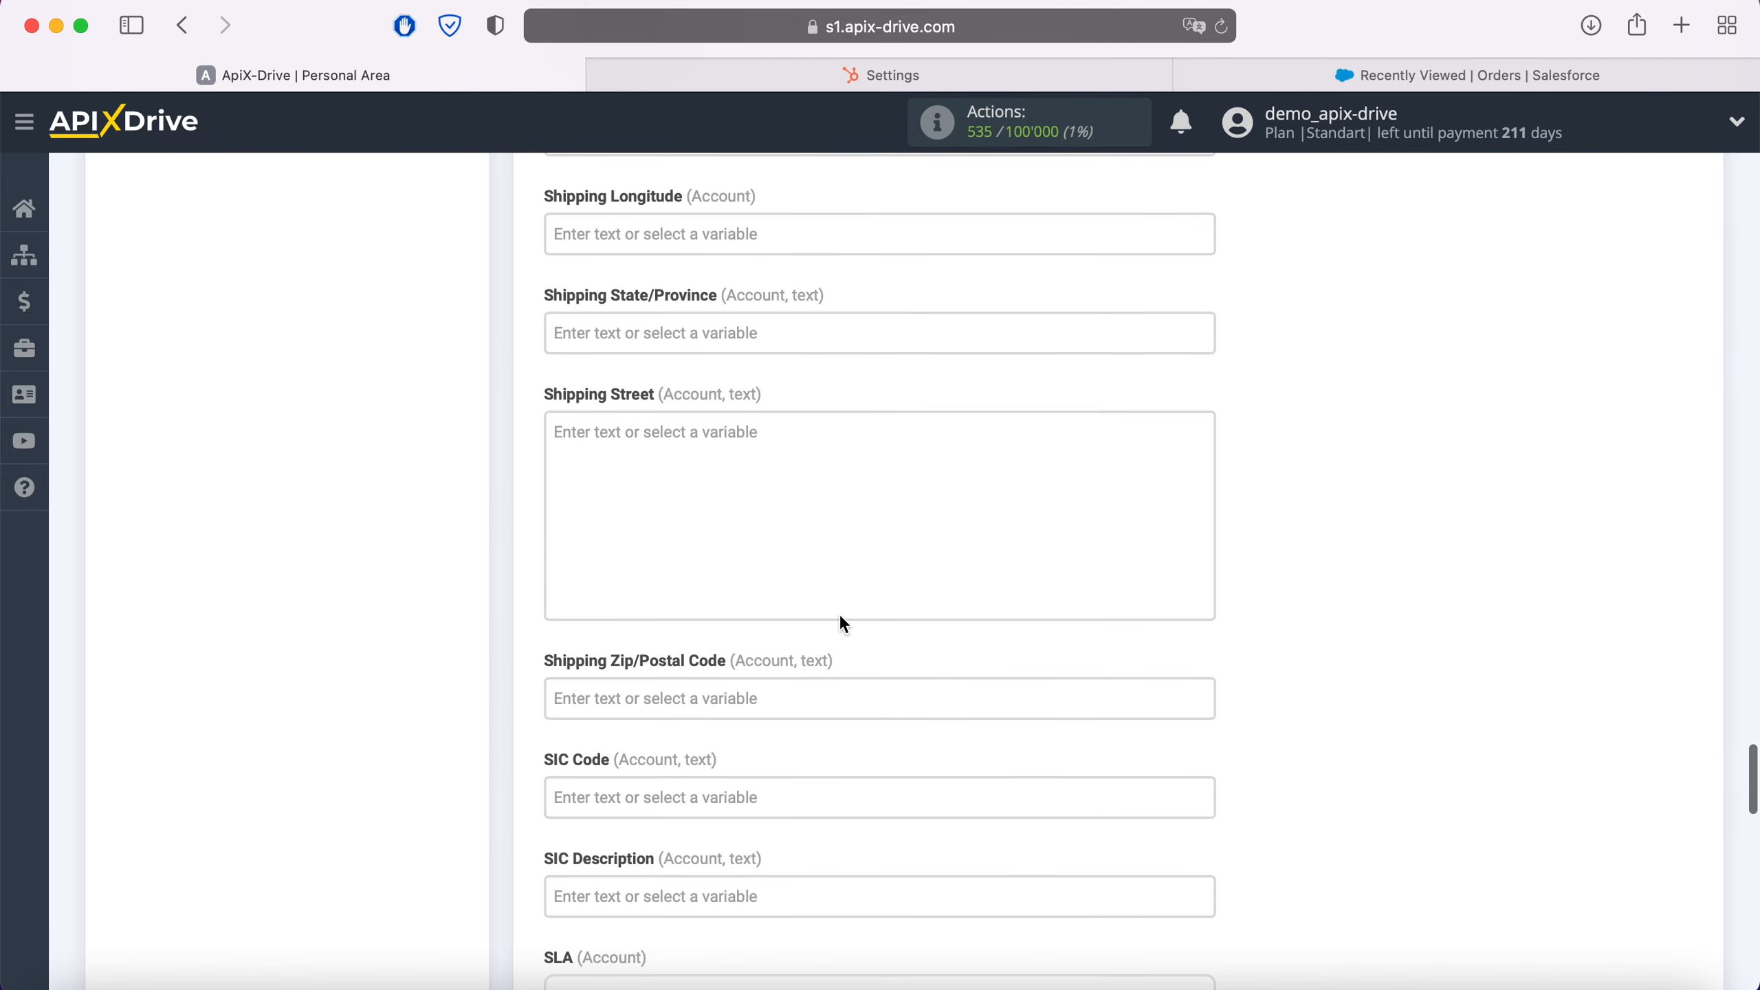
scroll(842, 620, down, 9)
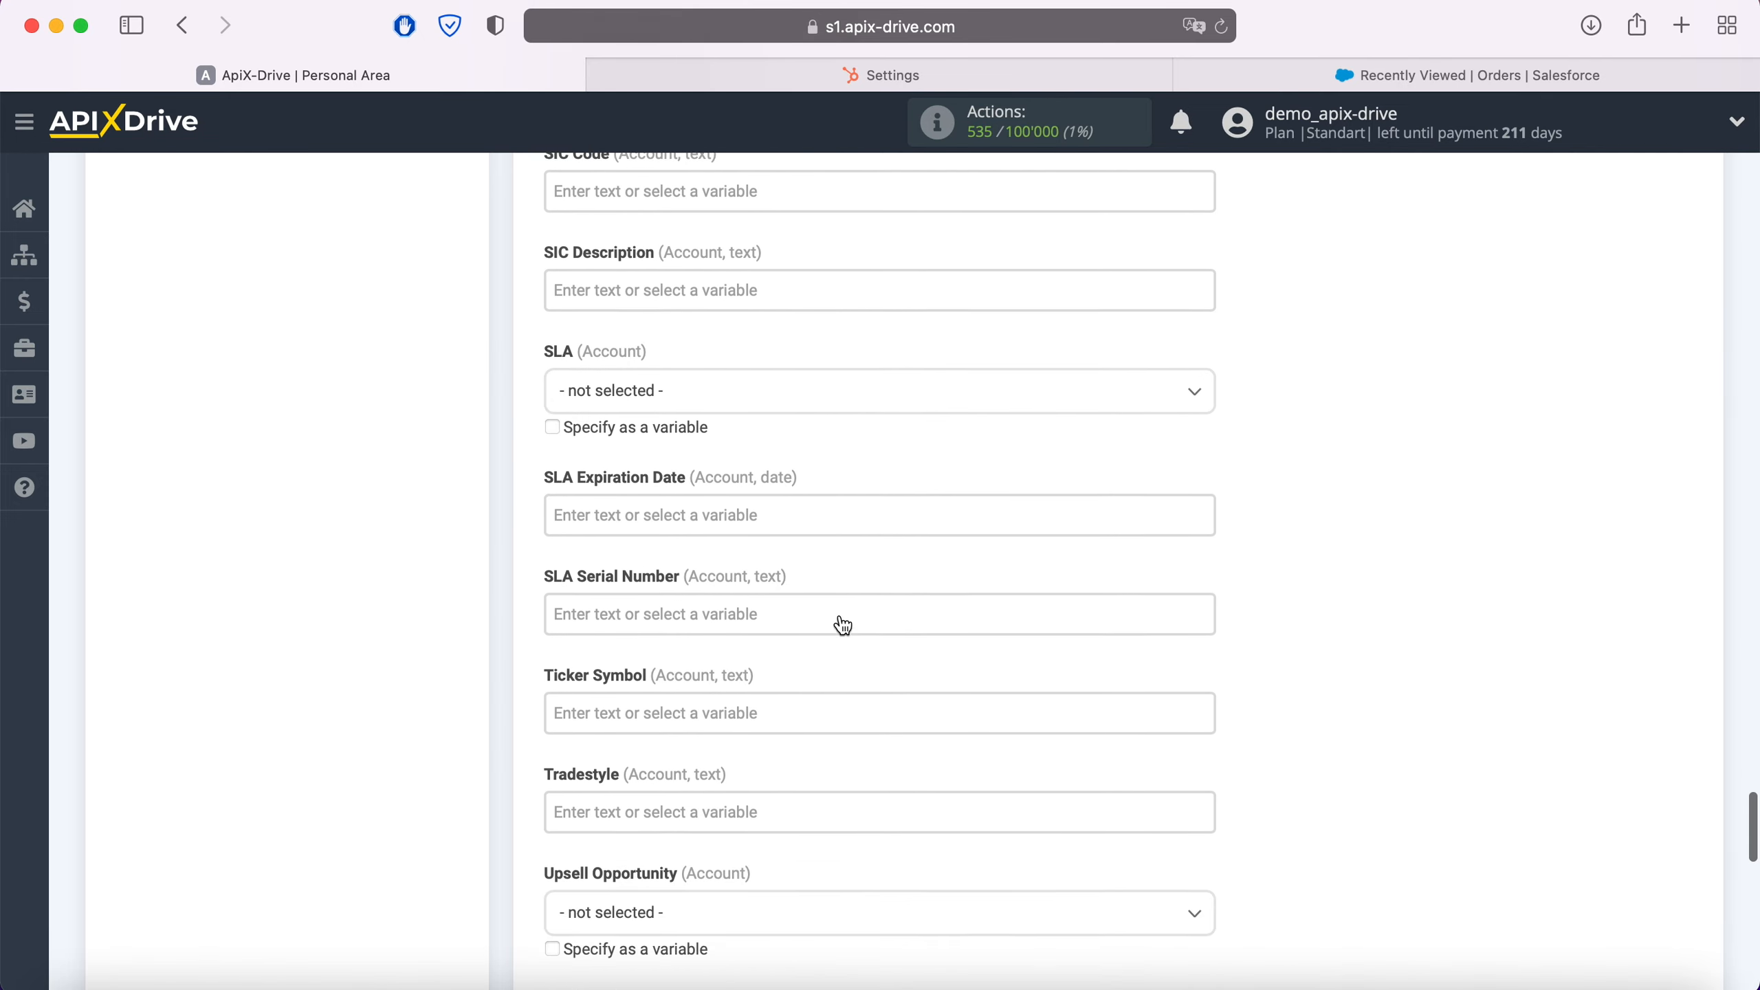
scroll(841, 615, down, 7)
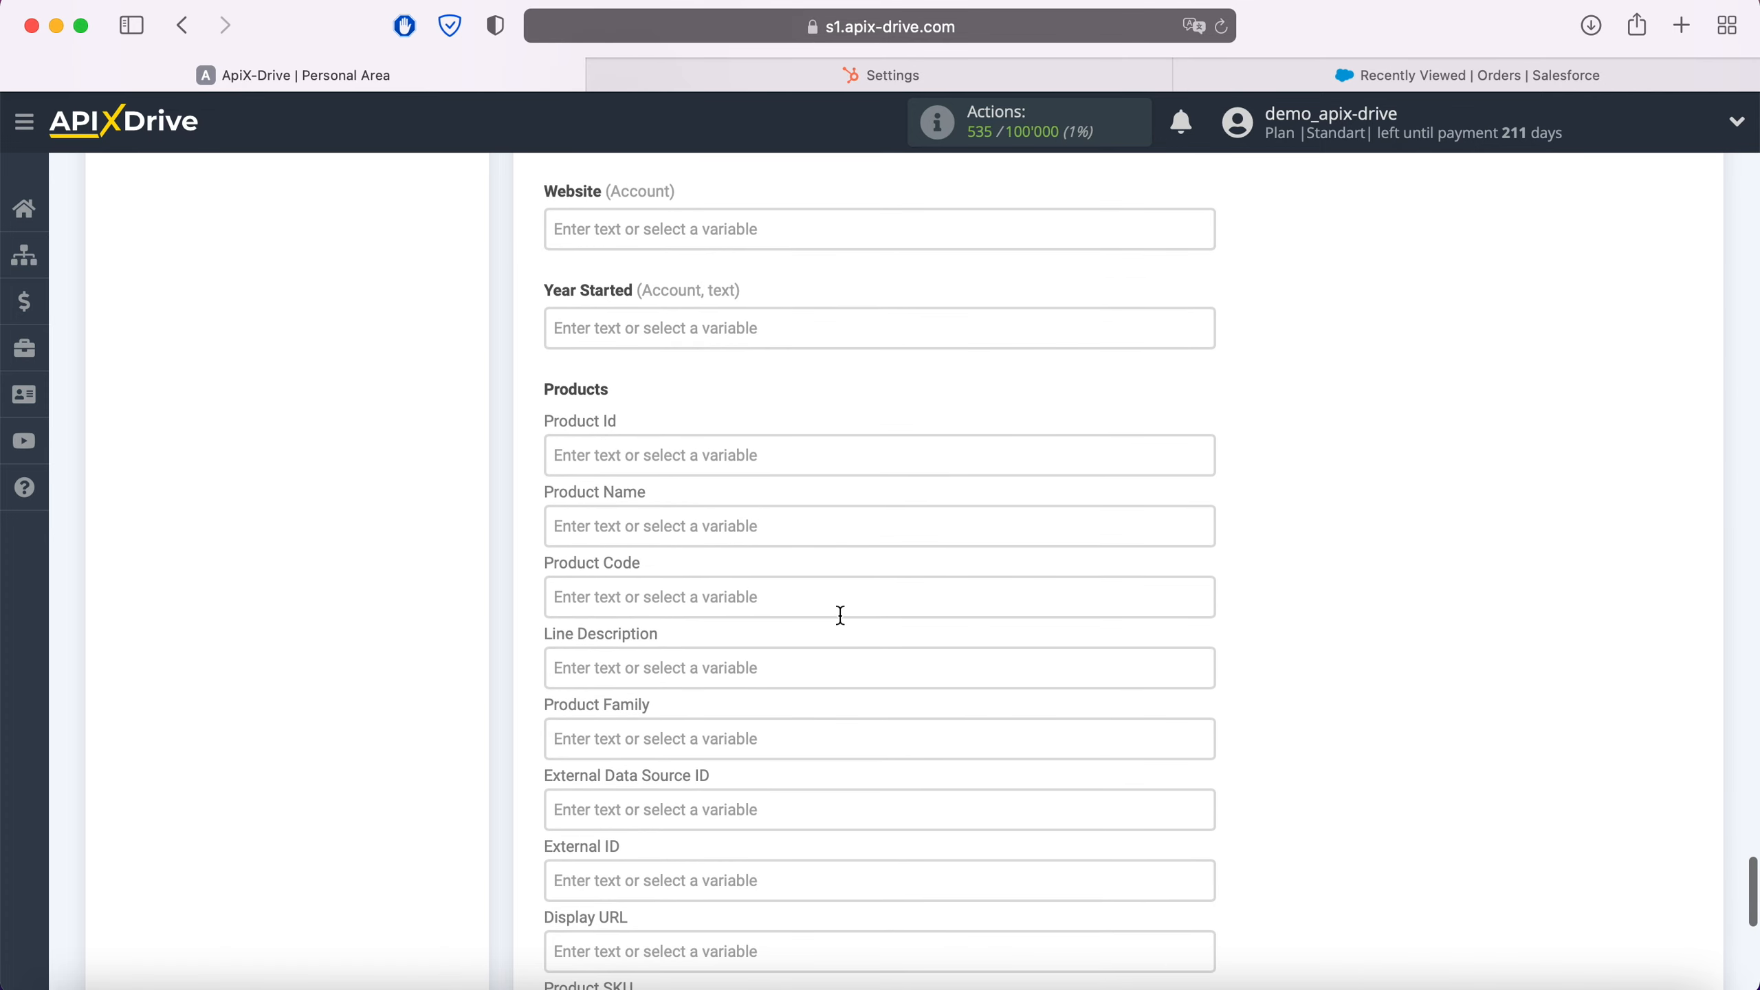
click(695, 526)
text(iPhone 4s 16)
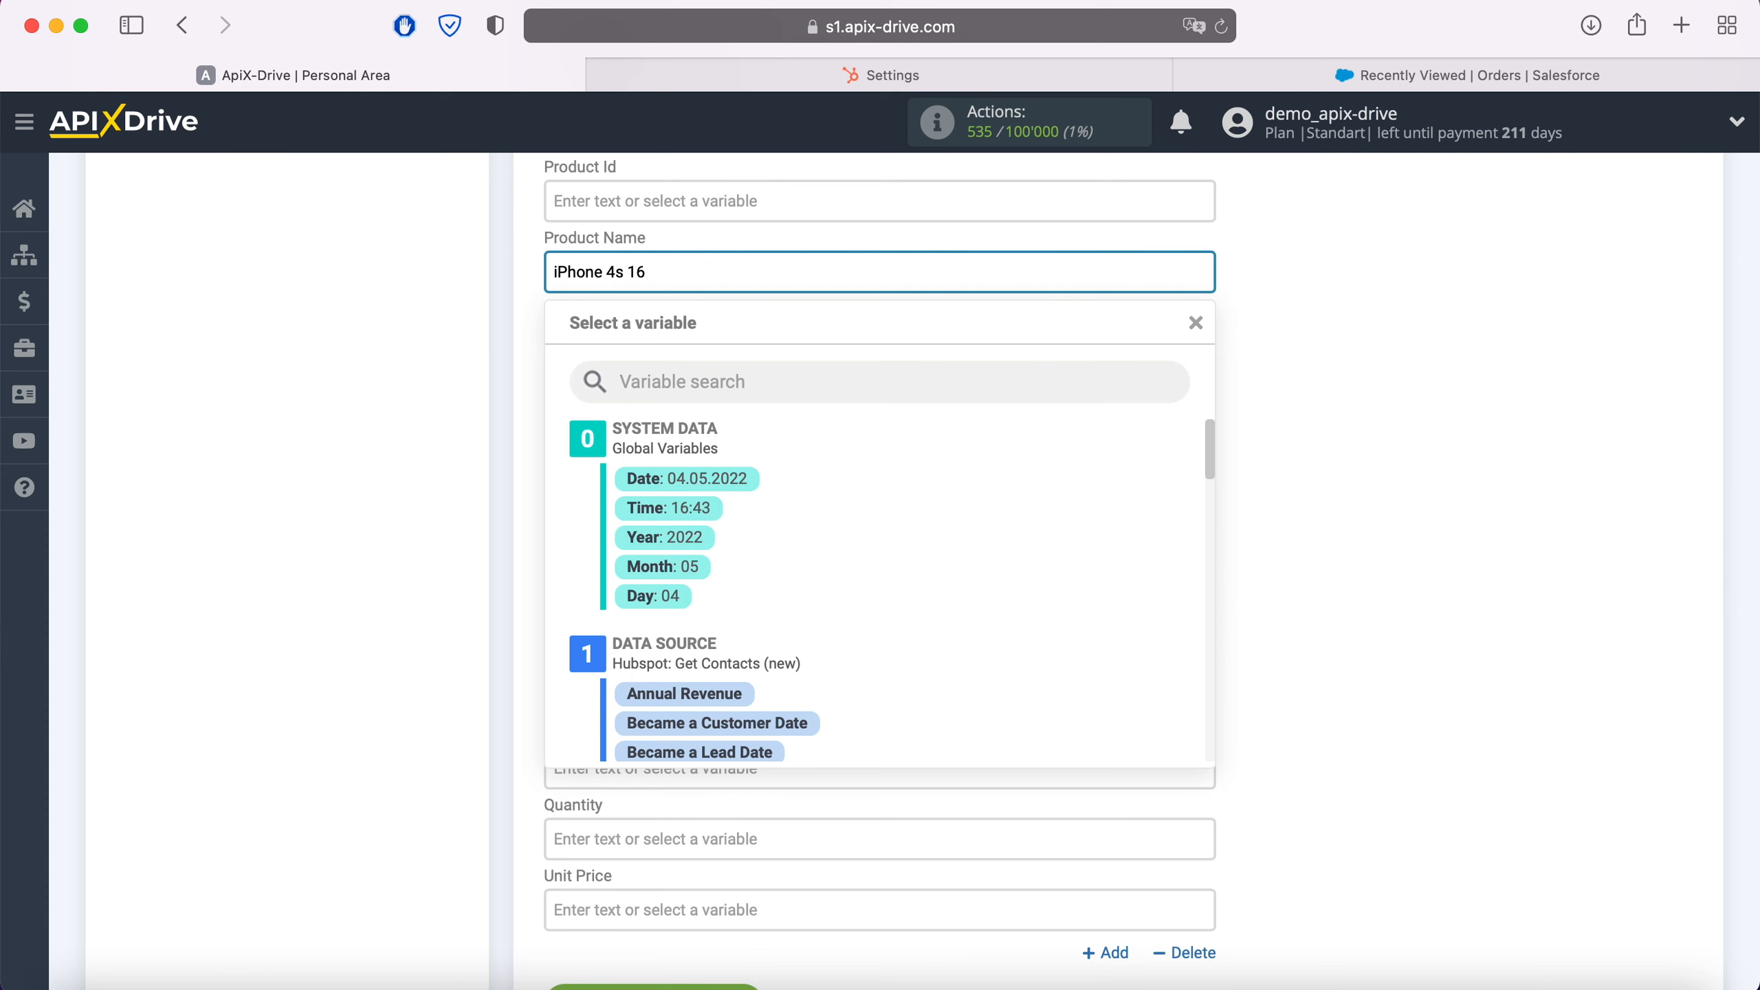
text( Gb)
click(497, 440)
Set the product's Quantity to 1 and its Unit Price to 100.
scroll(582, 601, down, 3)
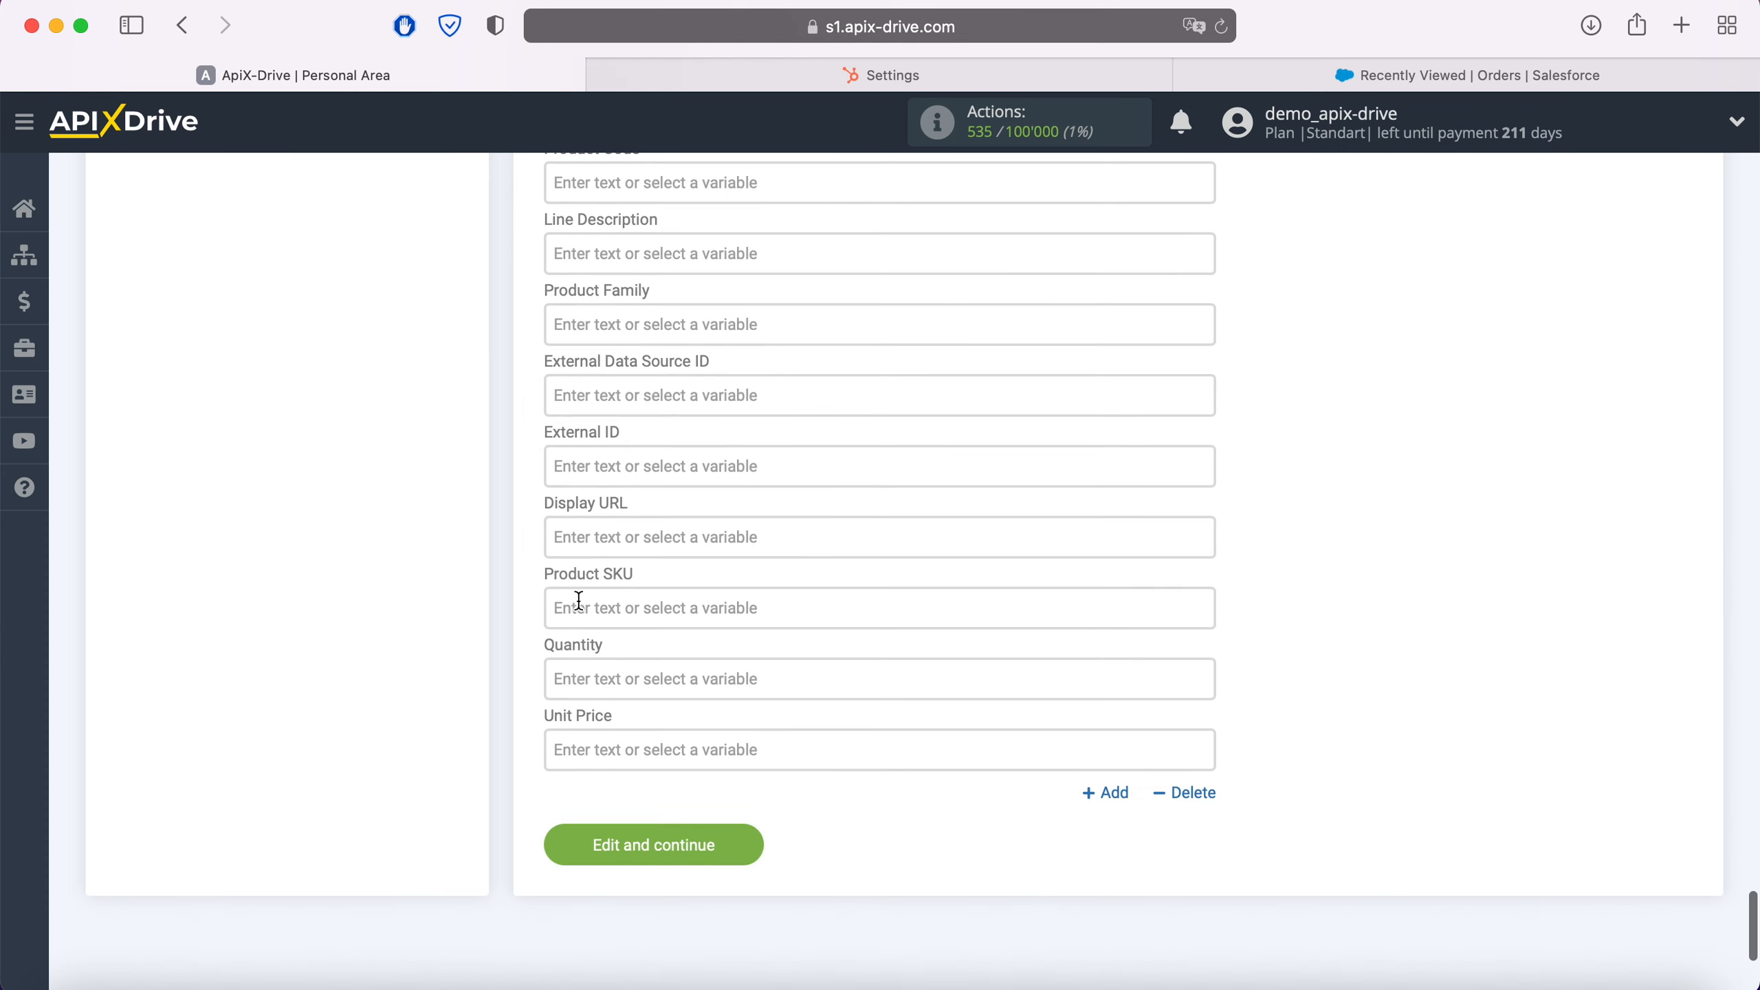
click(616, 683)
text(1)
click(522, 682)
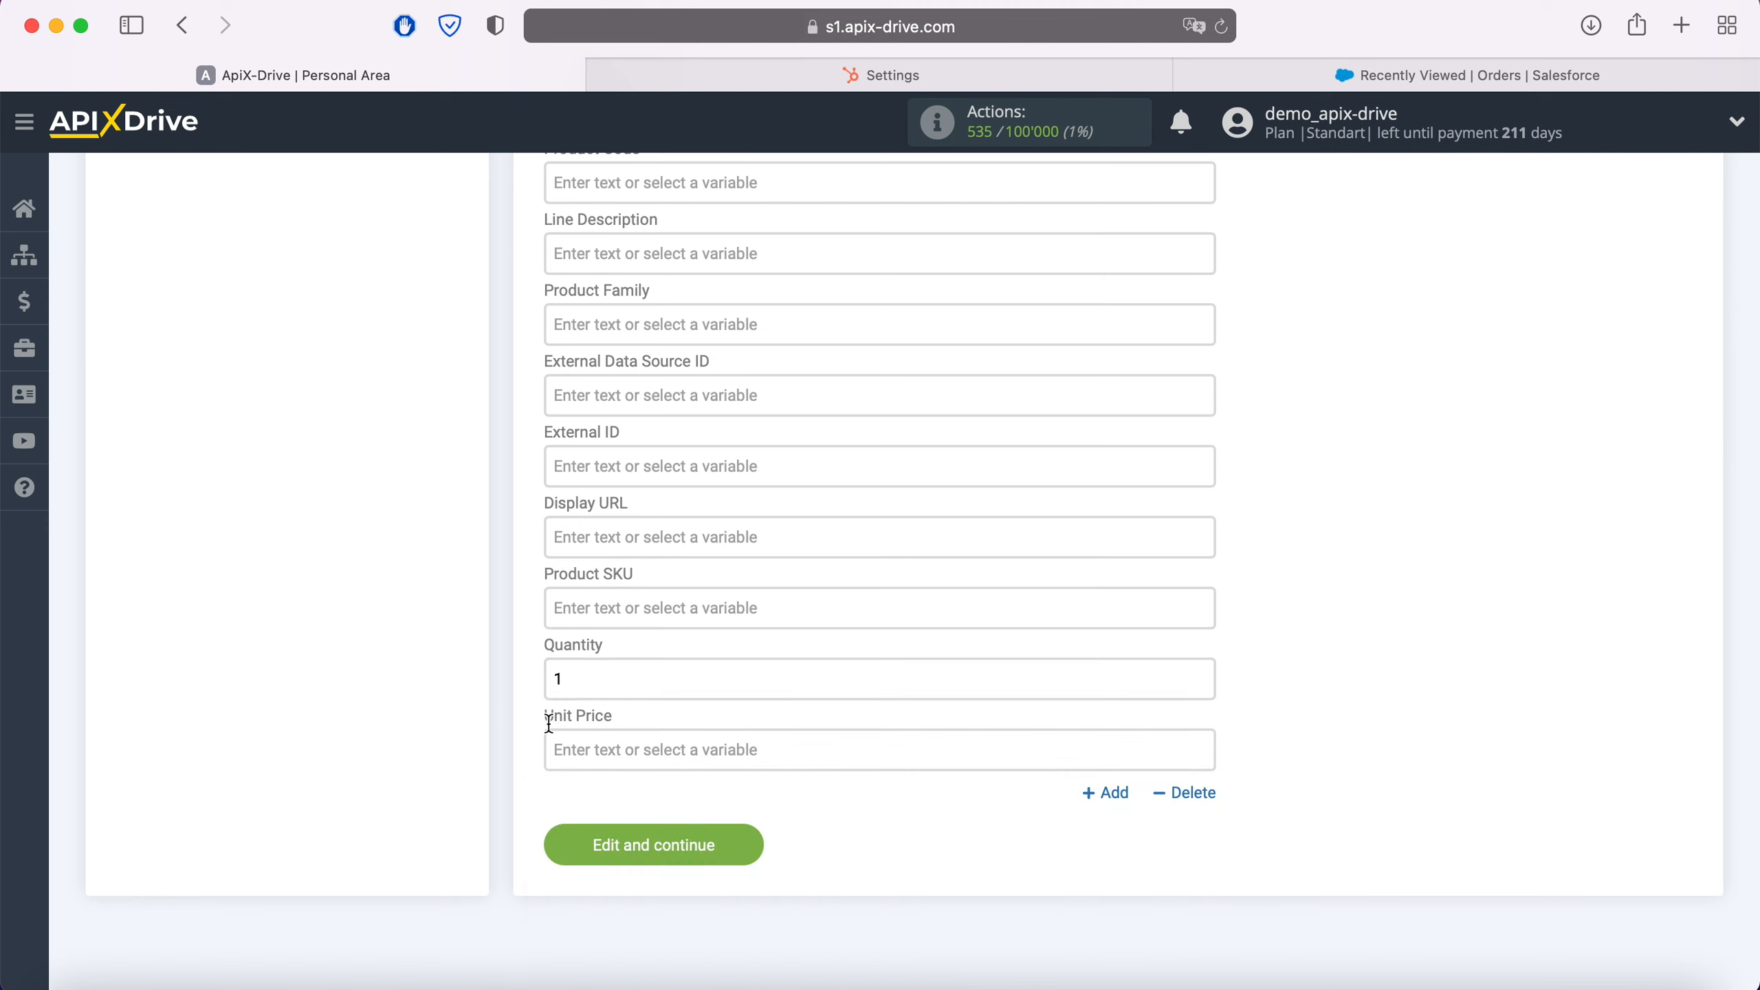
click(600, 760)
text(100)
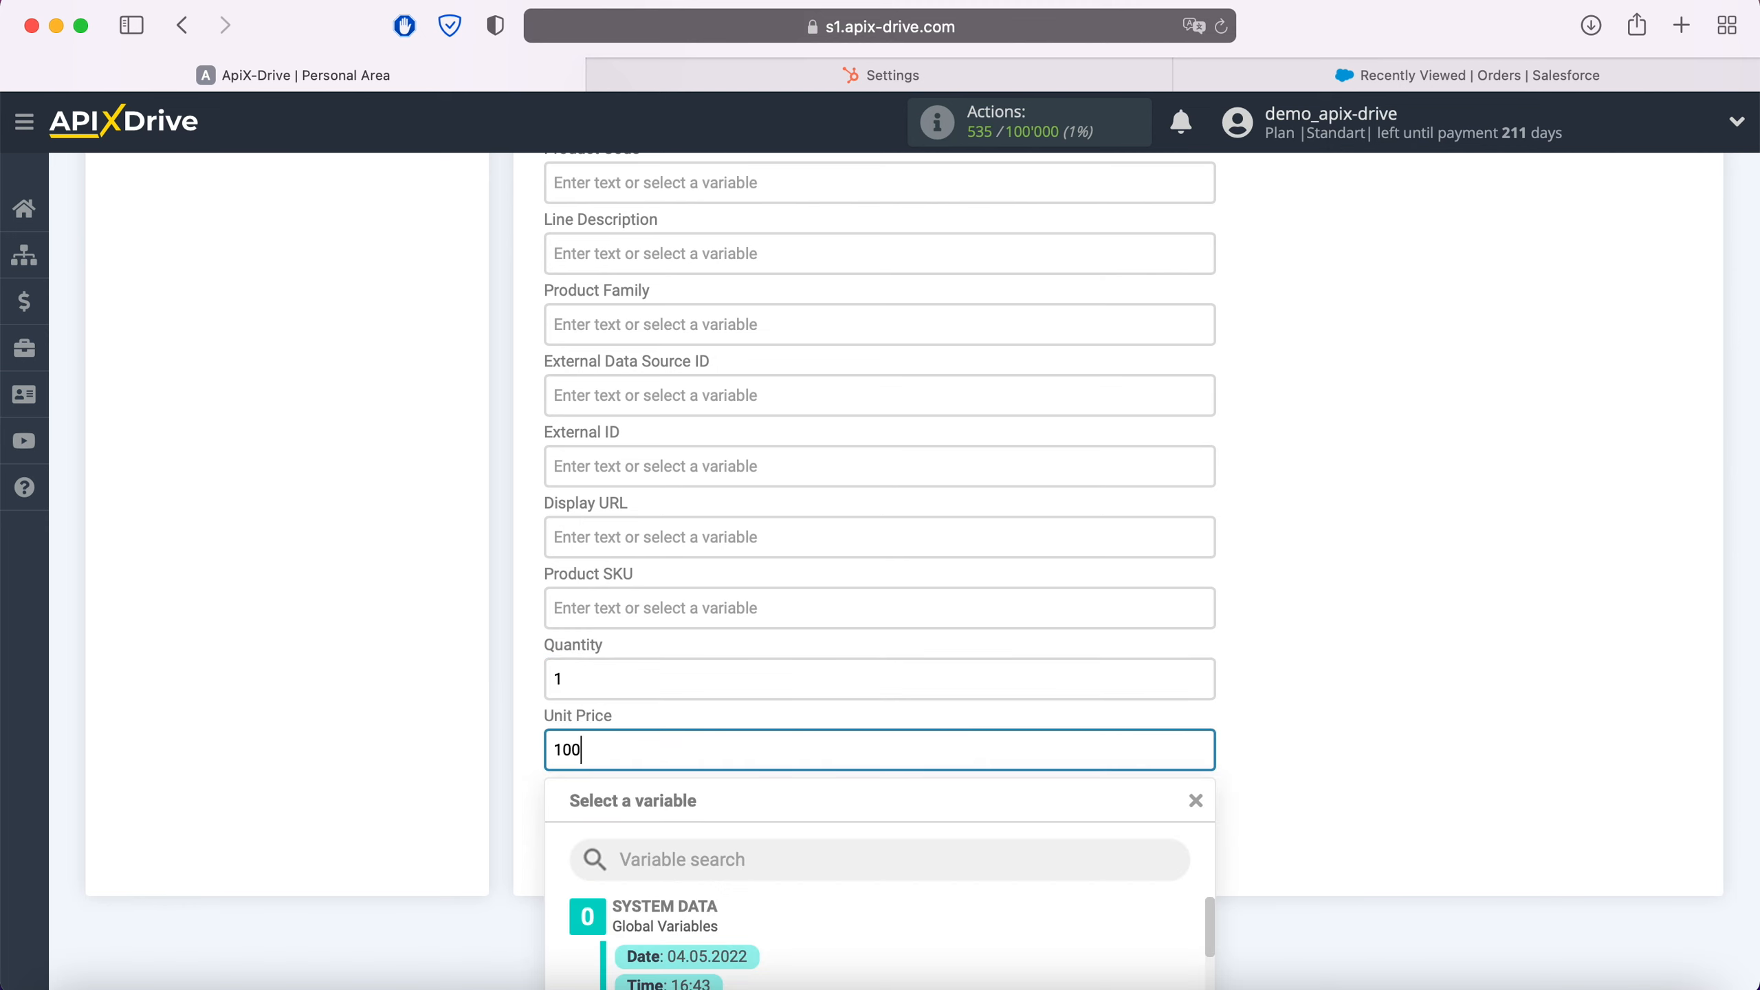
click(419, 714)
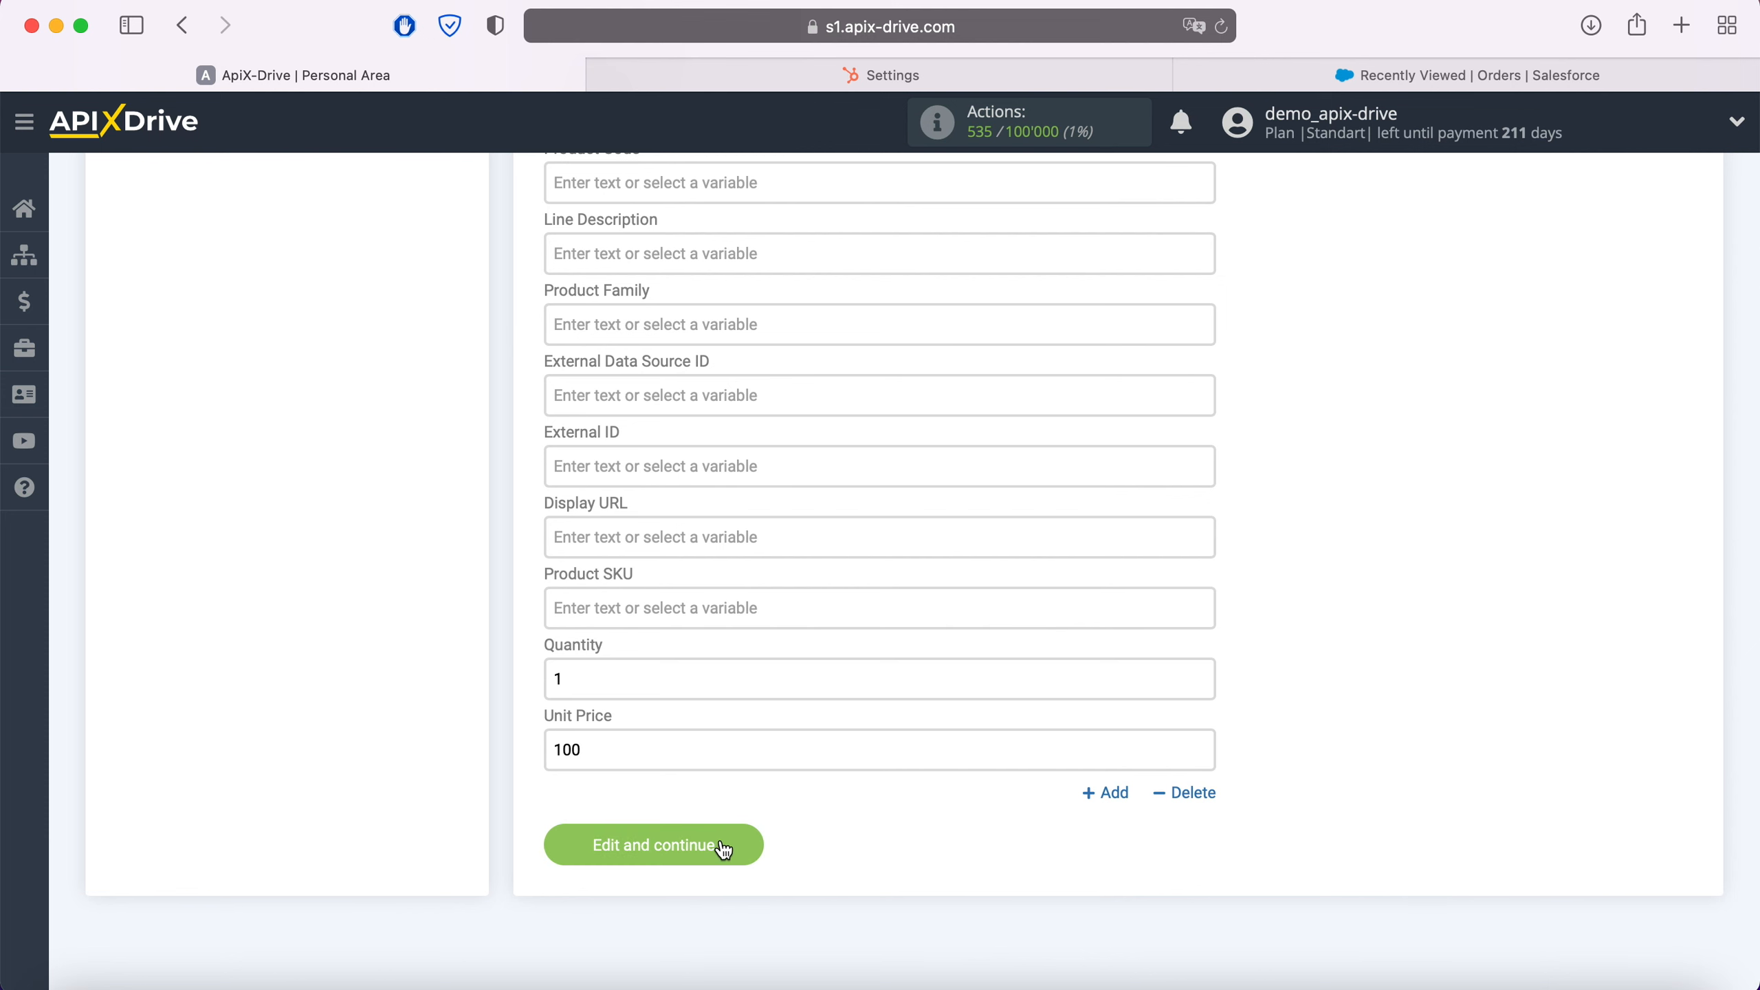
Save the destination field settings and send the test order data to Salesforce CRM.
click(743, 839)
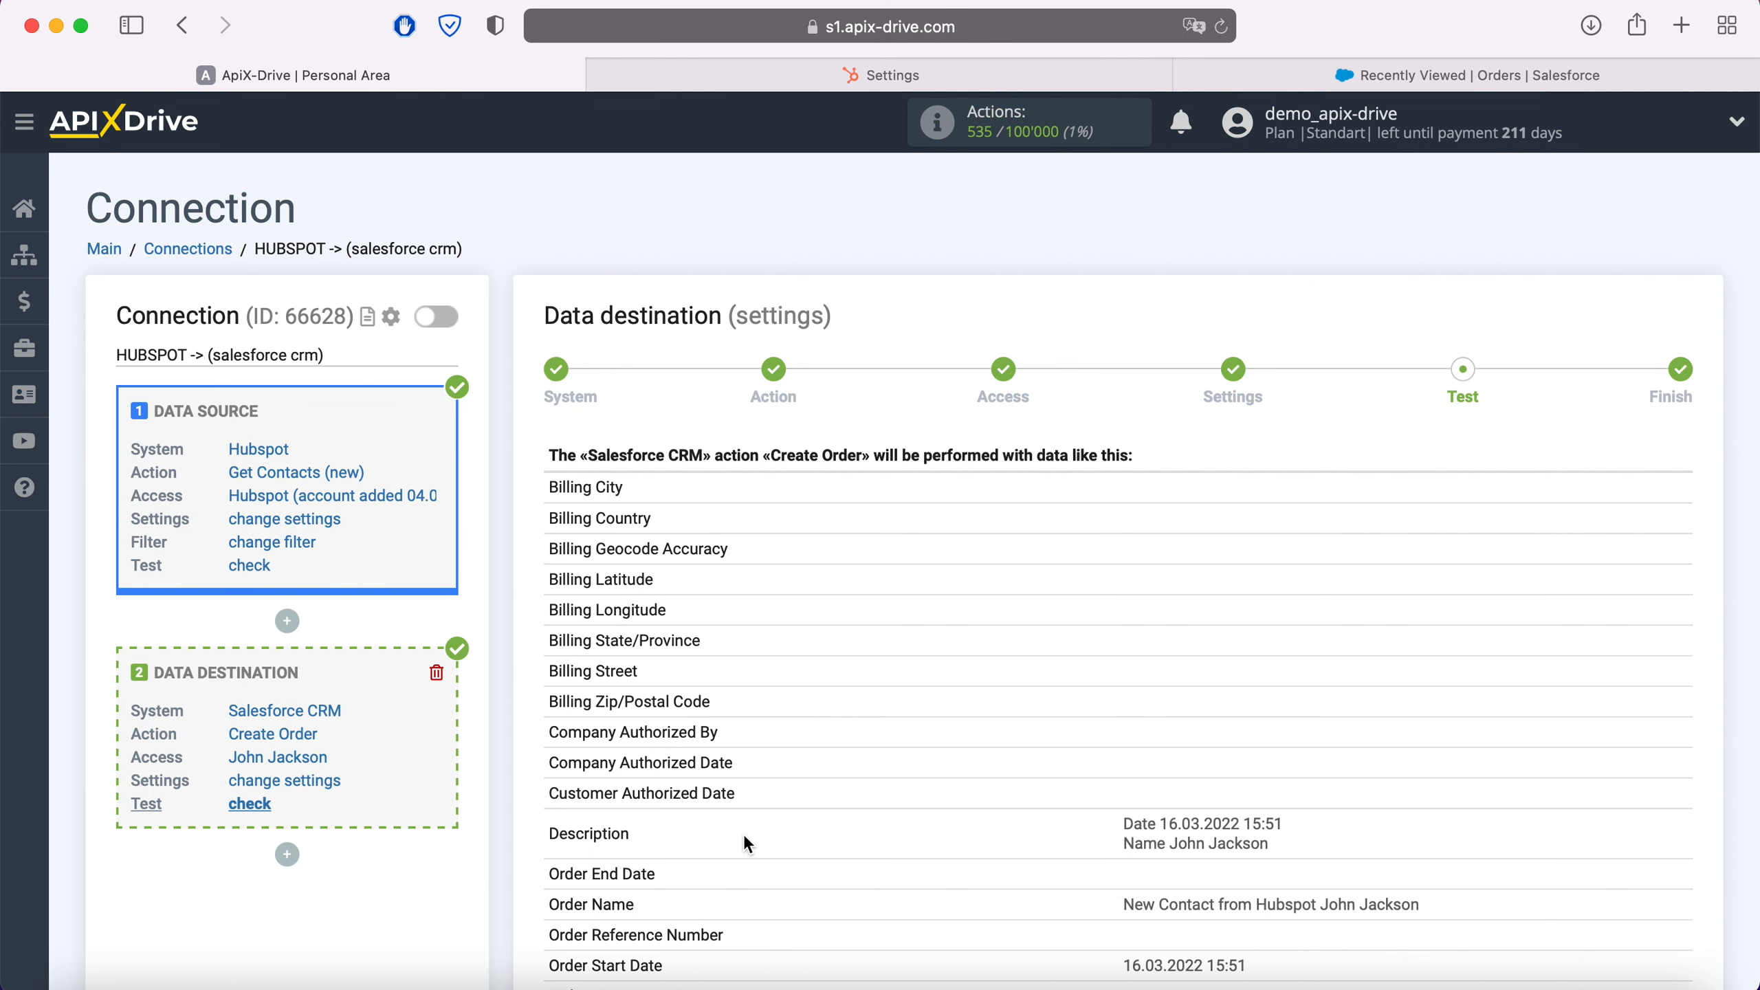
scroll(743, 839, down, 15)
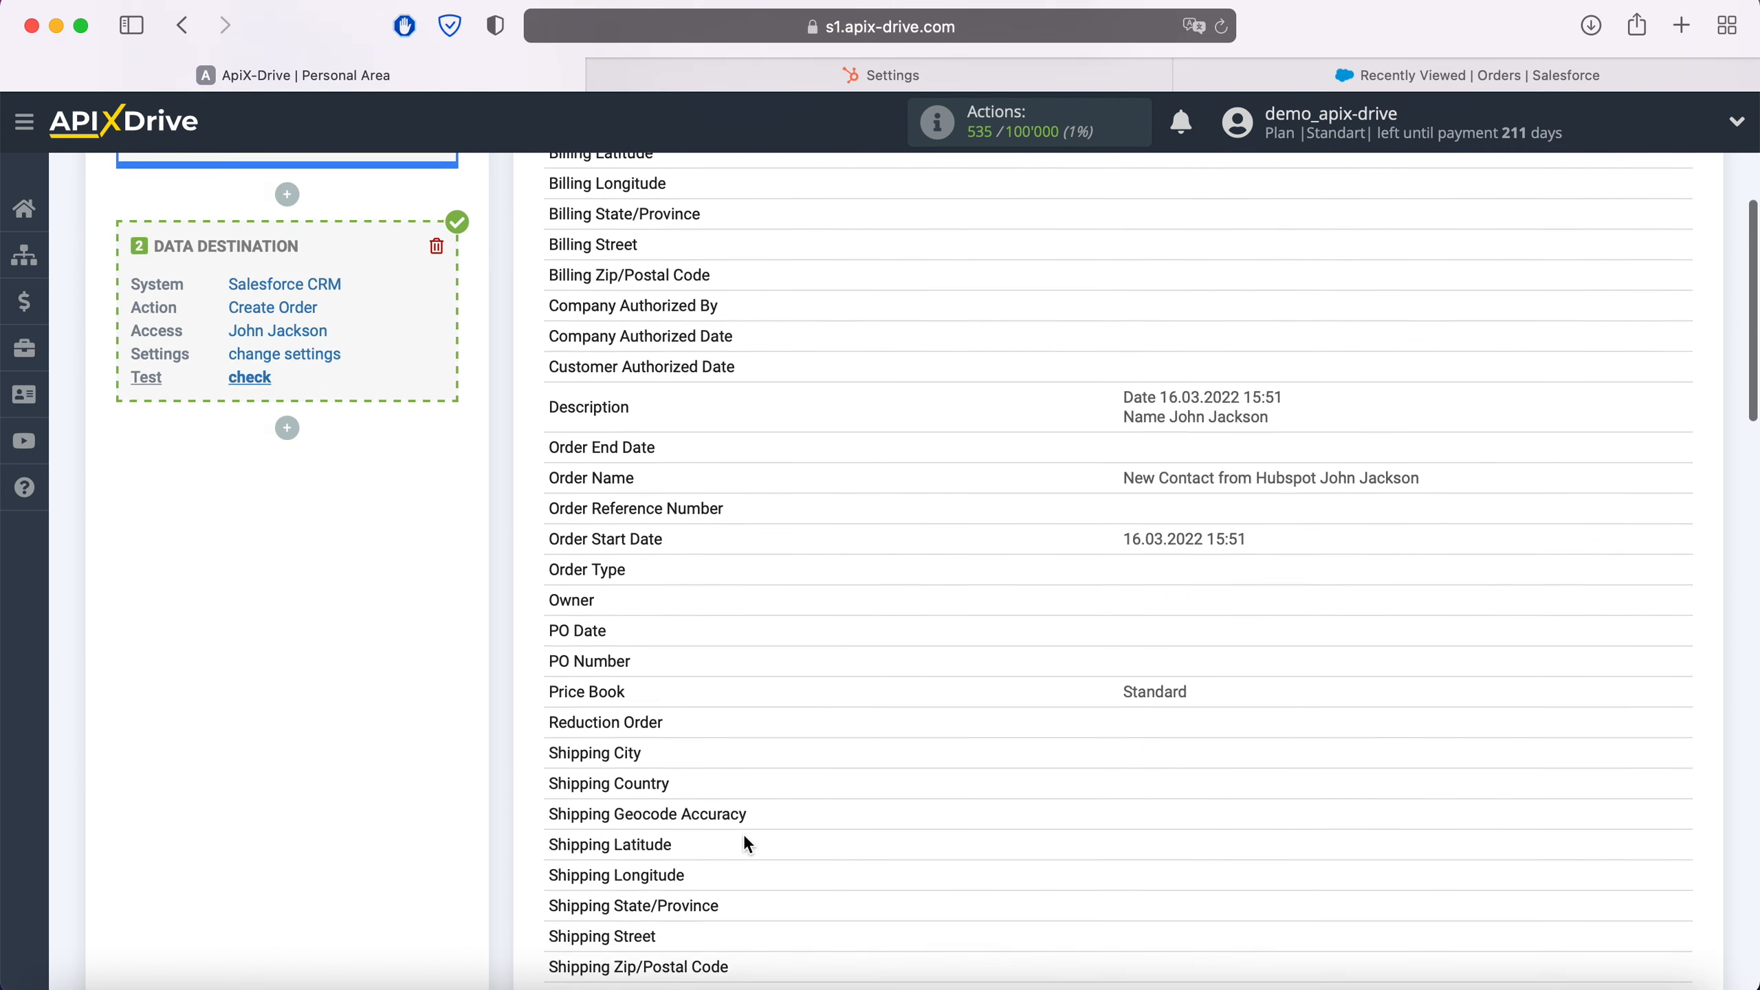
scroll(742, 834, down, 15)
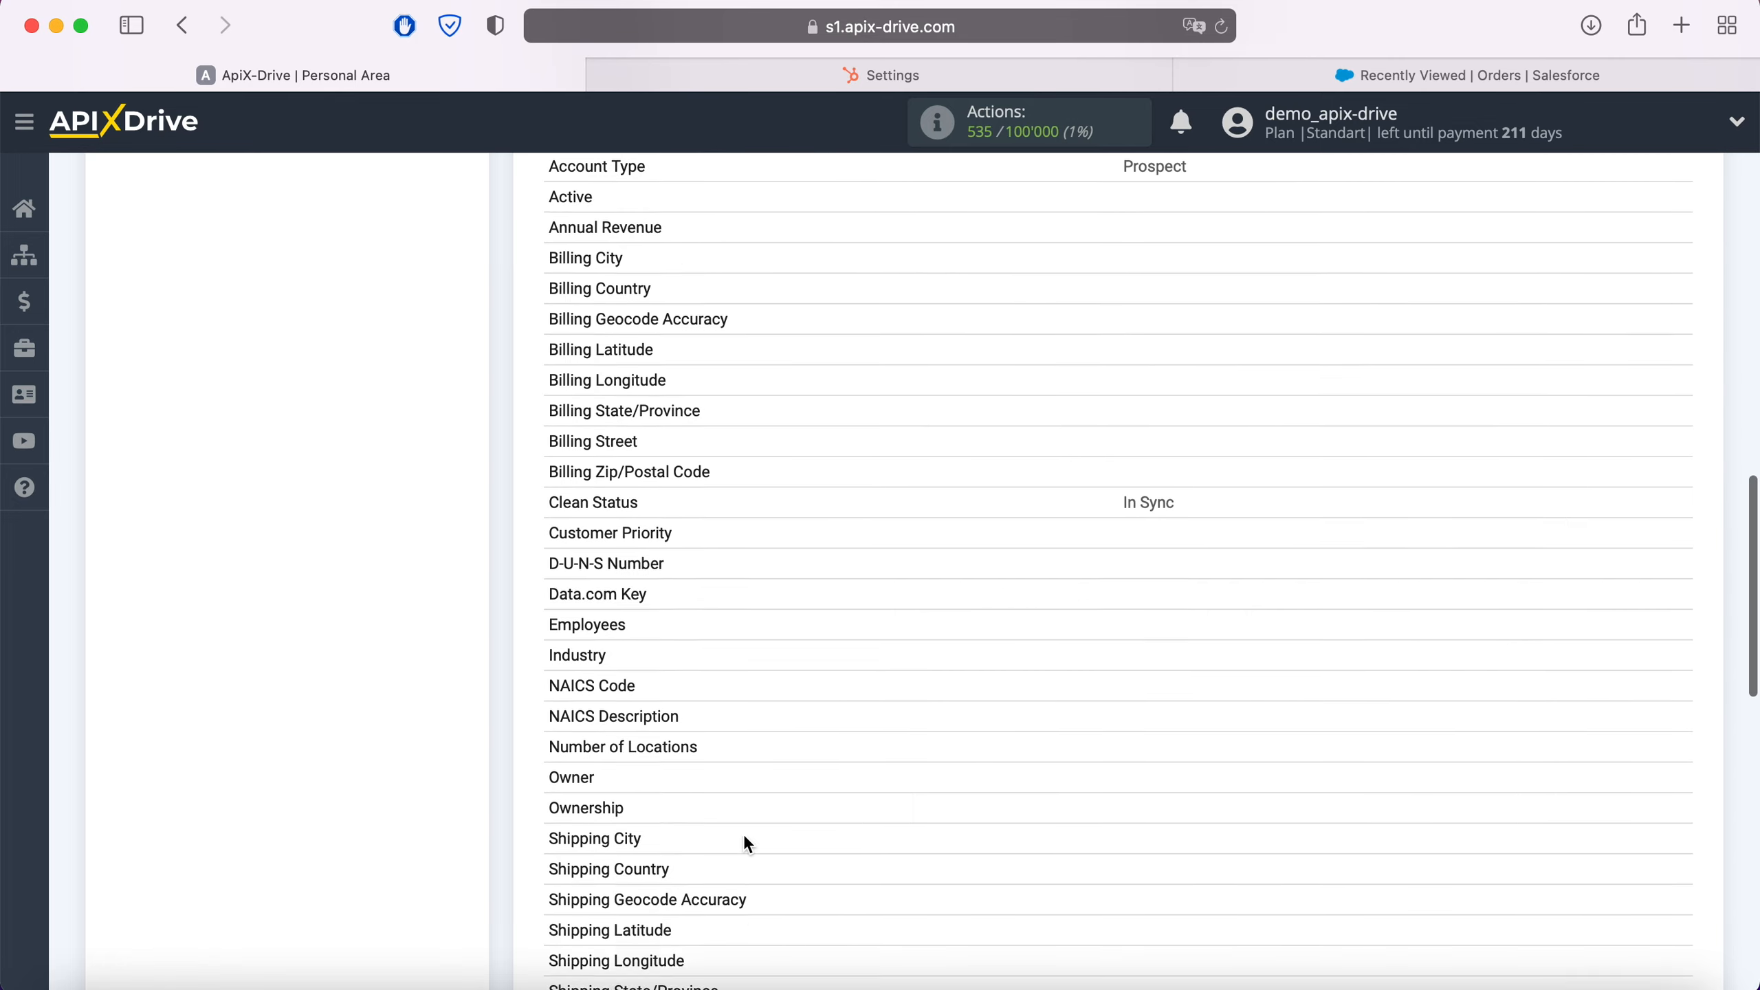
scroll(743, 834, down, 5)
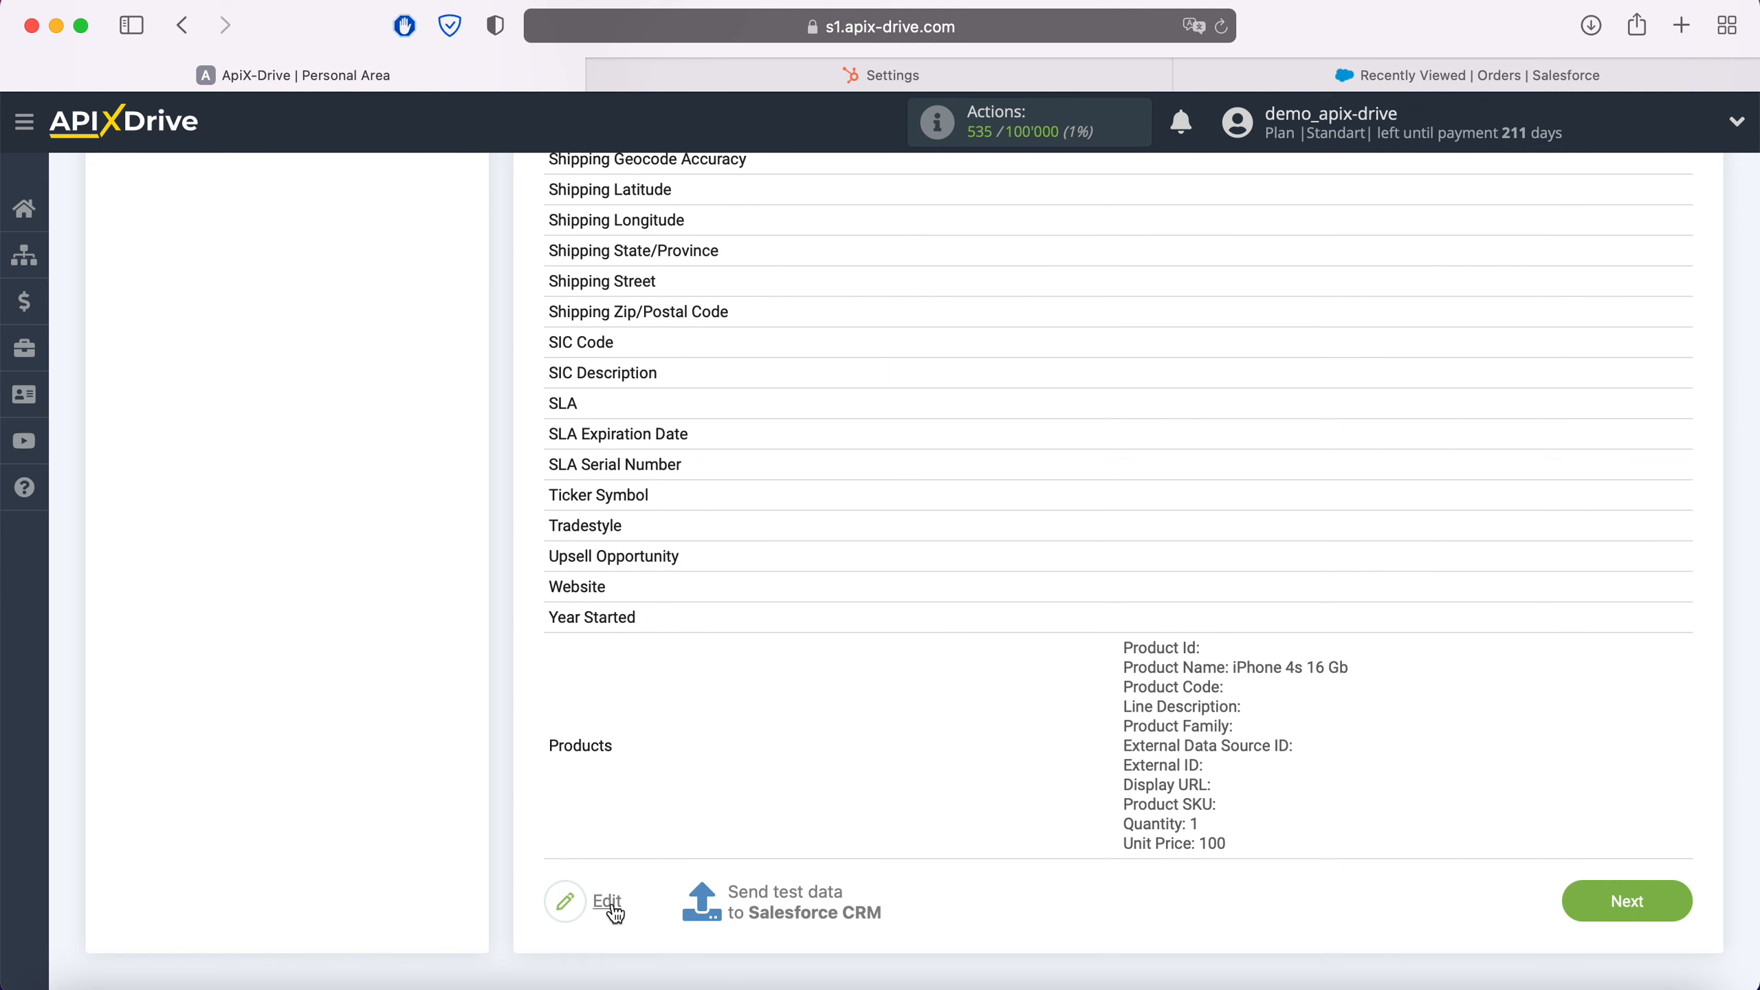
click(785, 894)
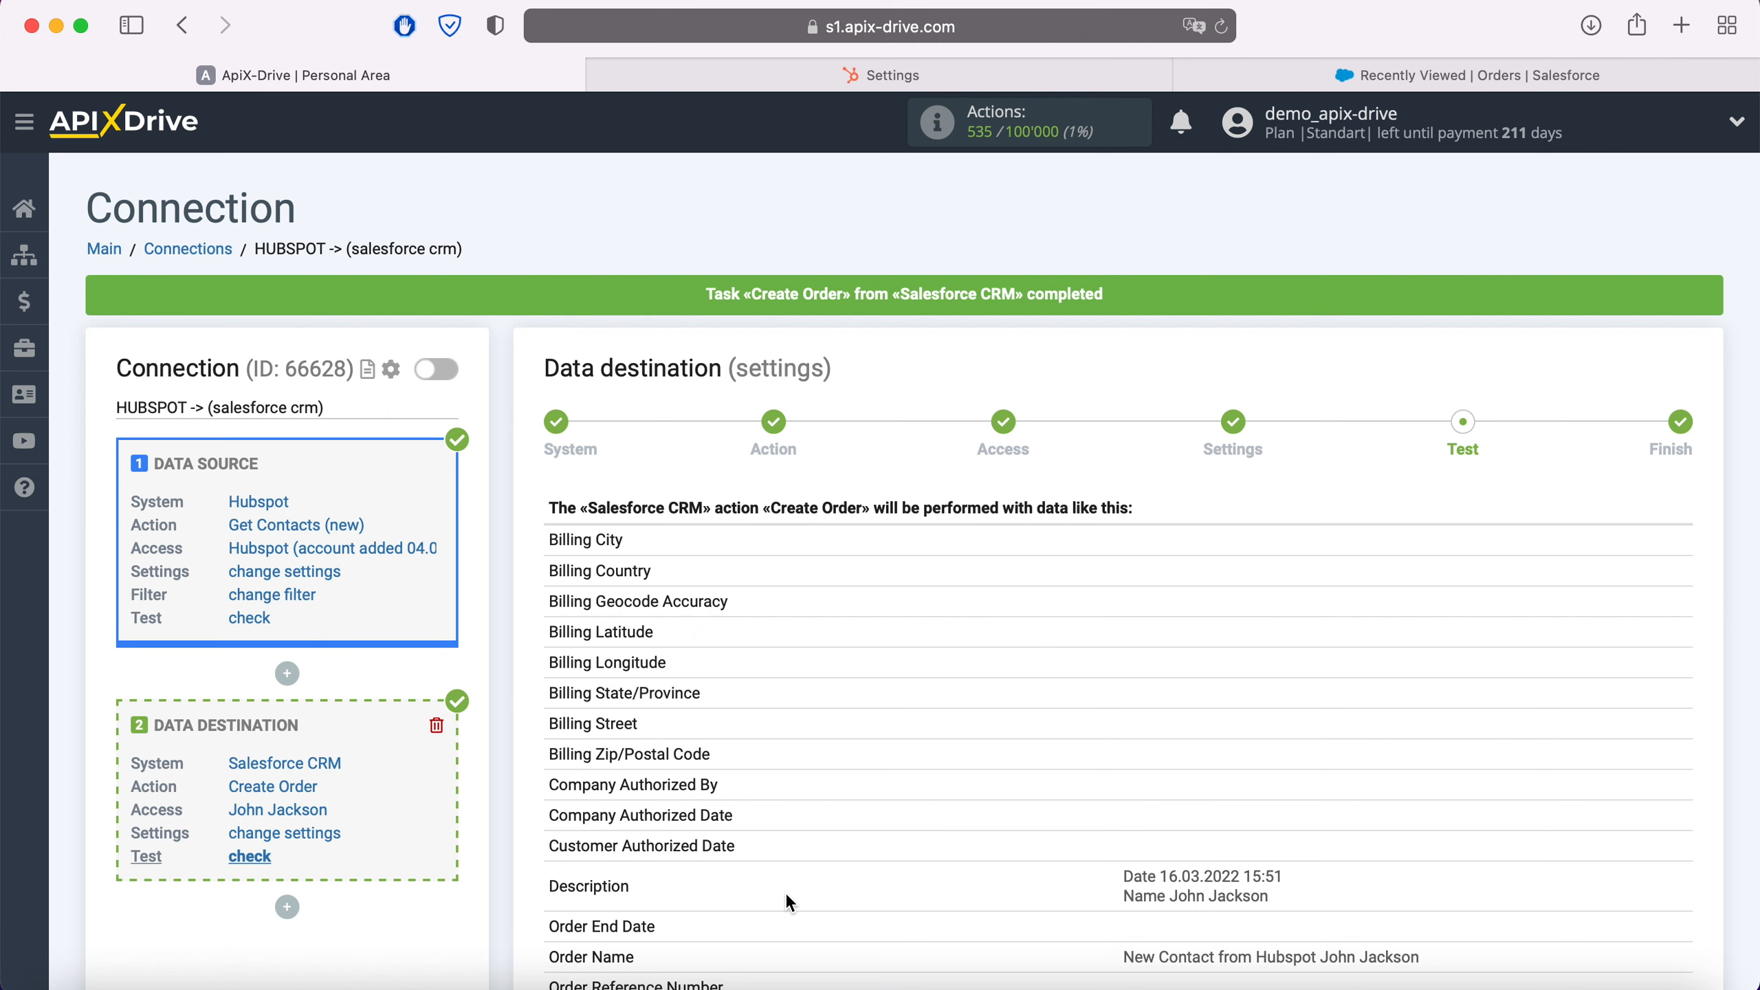
Switch to Salesforce, refresh the Orders list, and check the new test order and its linked account's details.
click(1344, 78)
click(1221, 26)
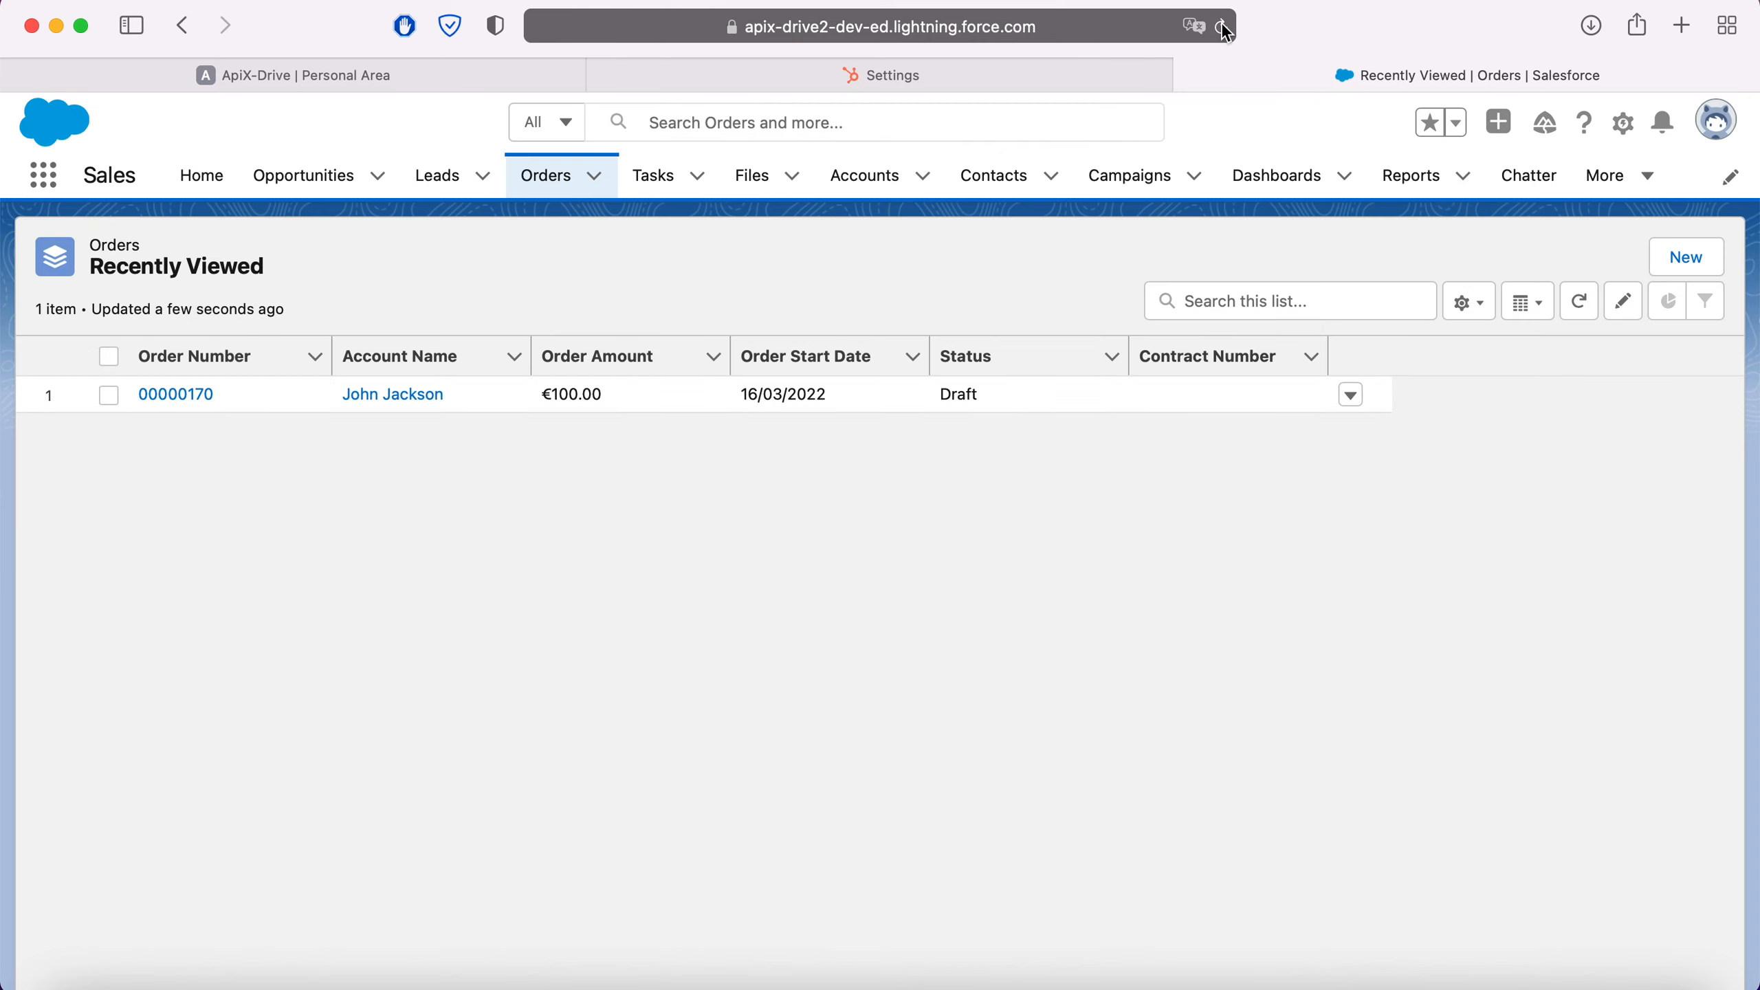
click(172, 394)
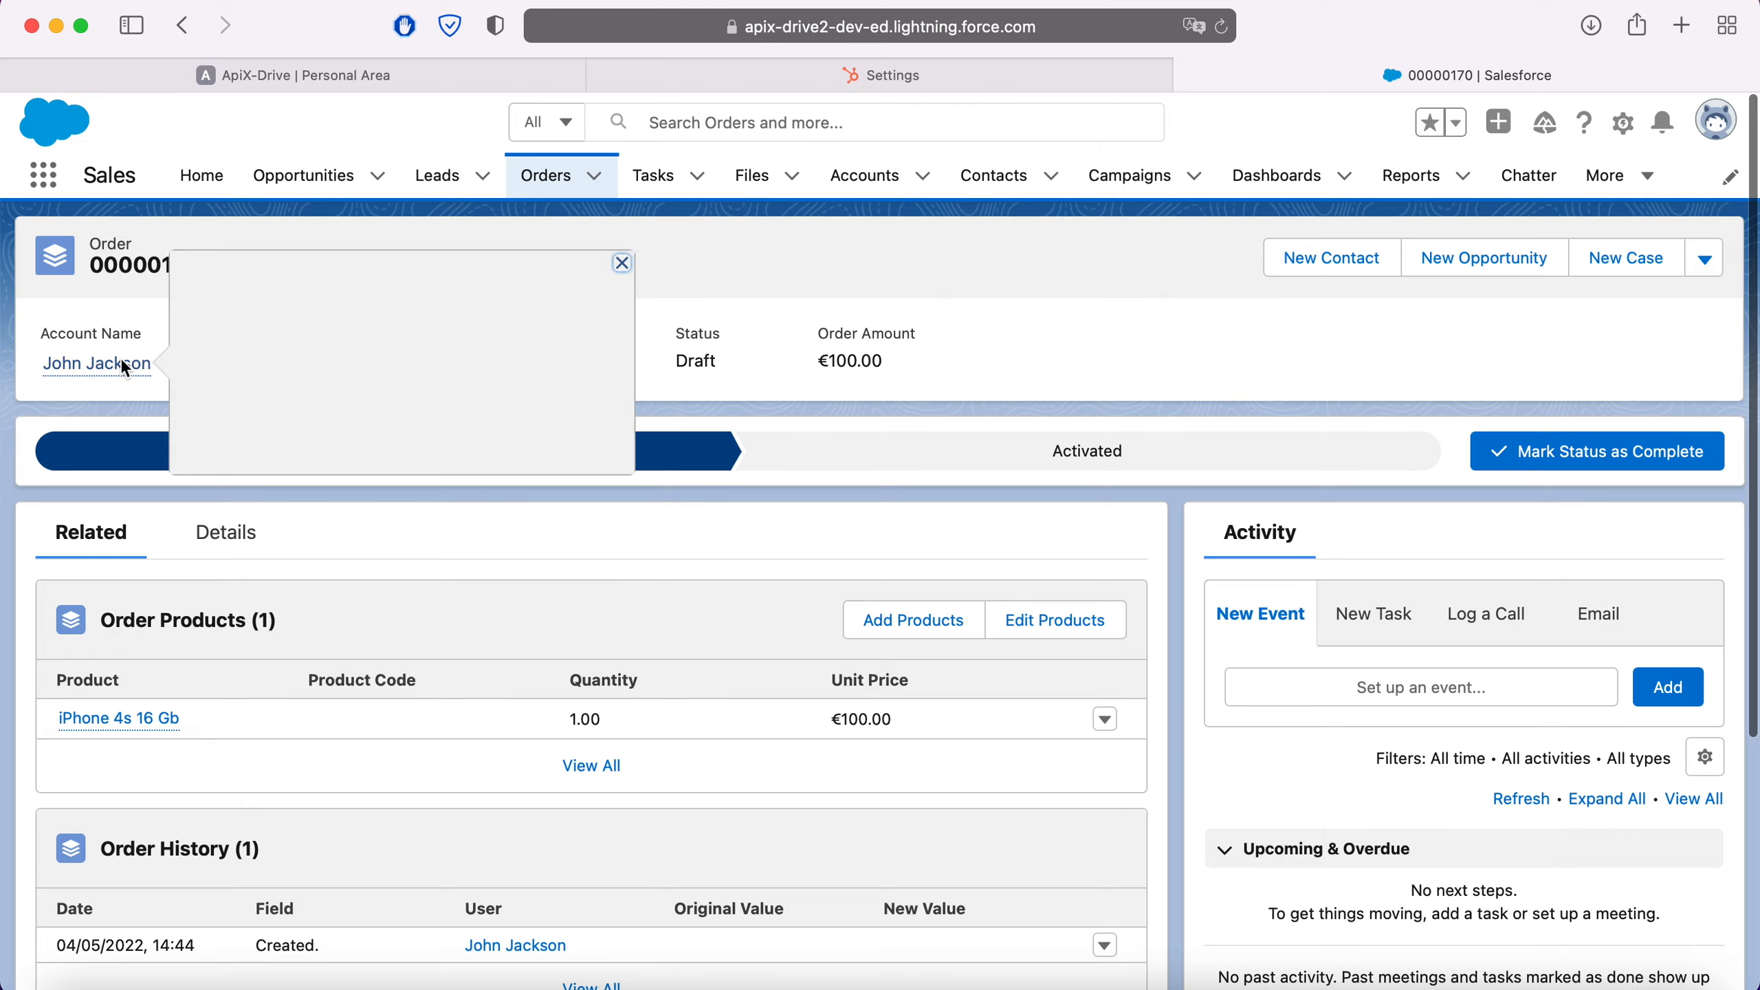
click(122, 363)
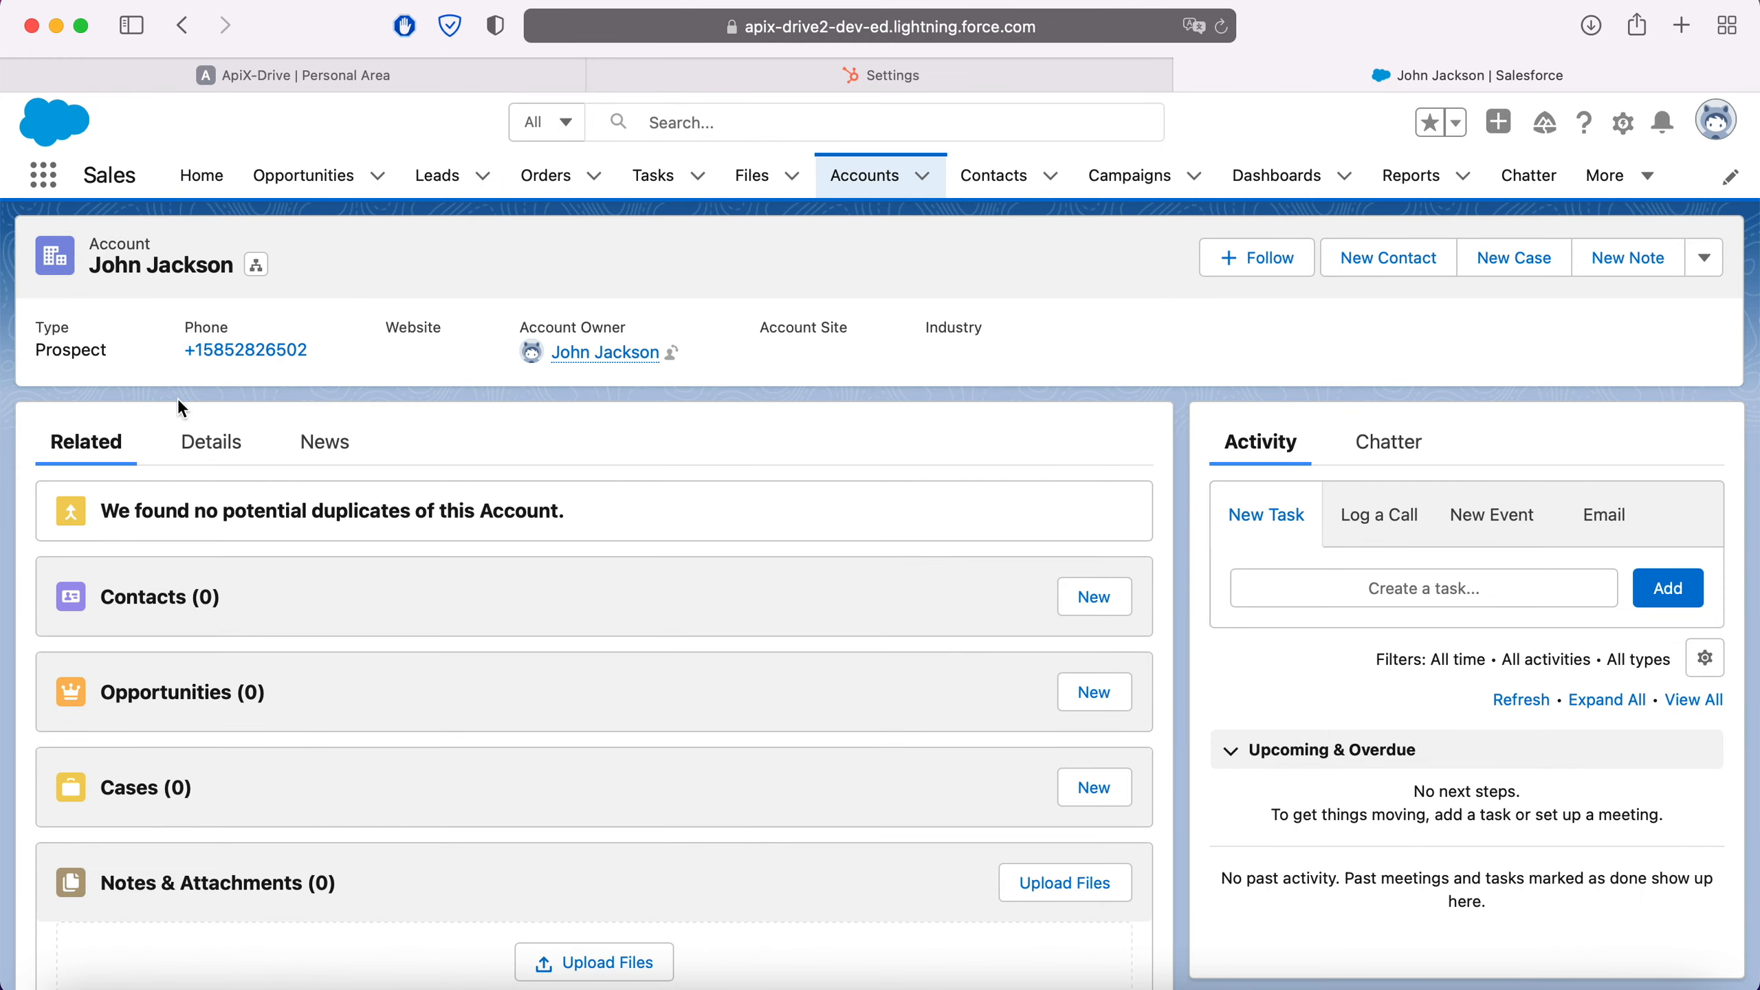
click(214, 444)
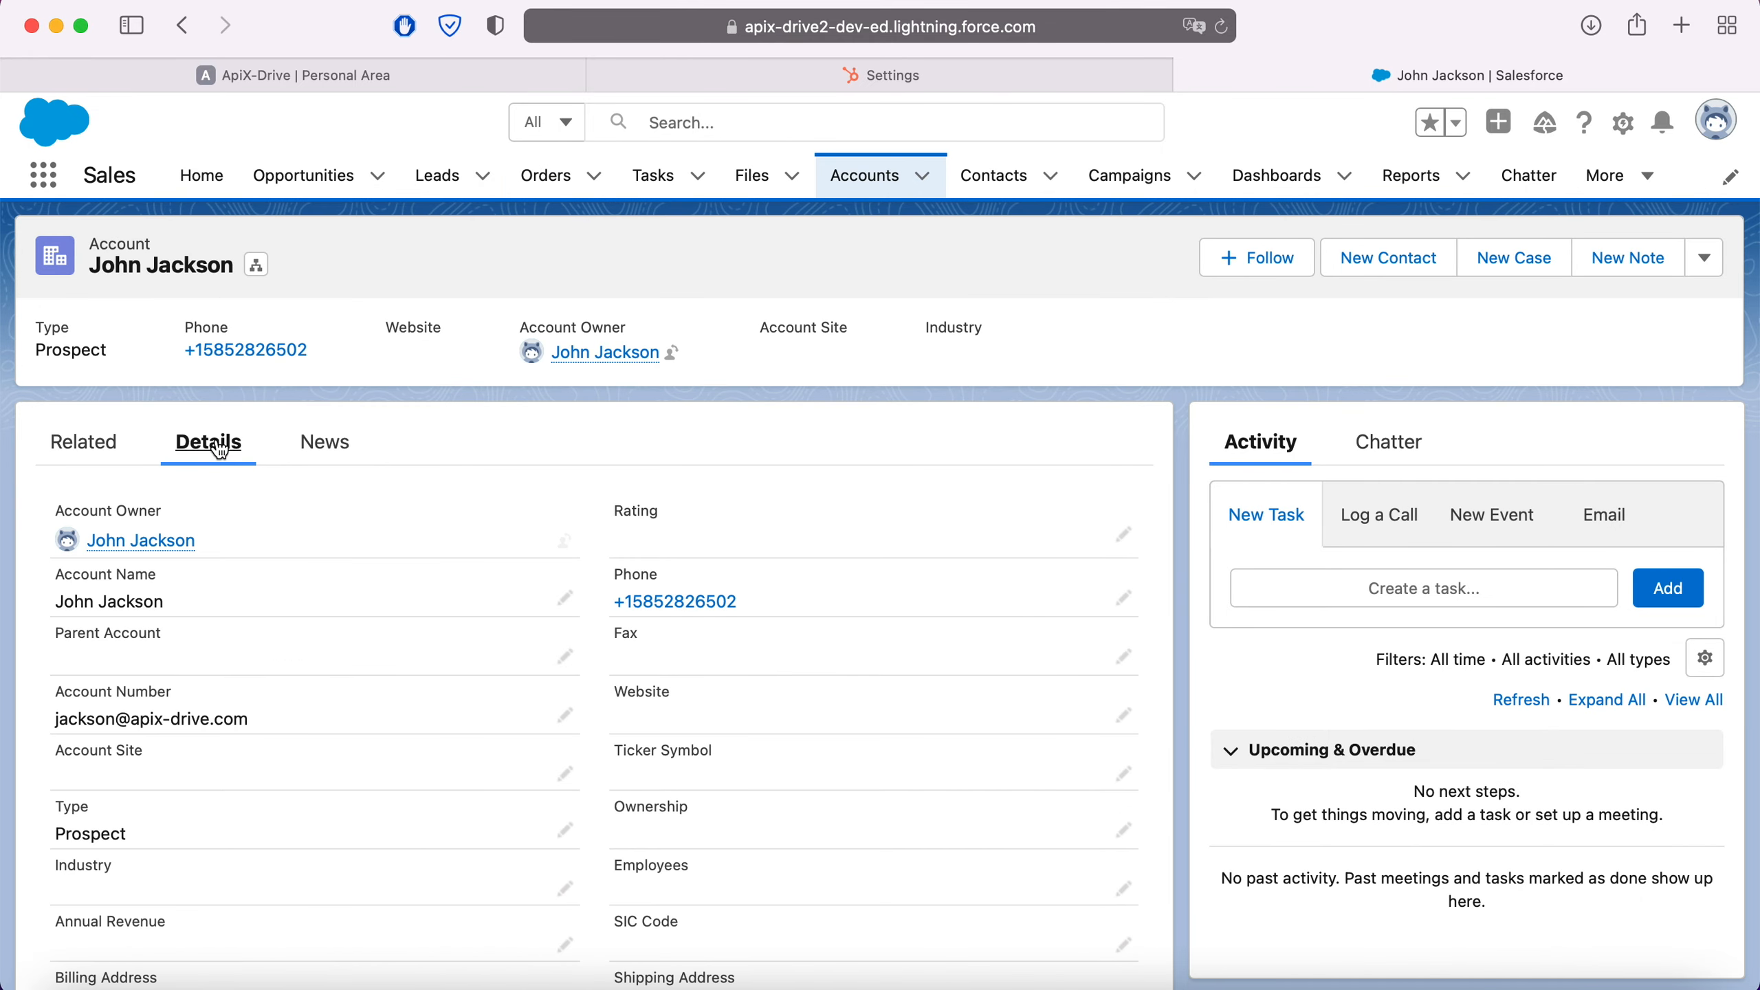
Return to ApiX-Drive, finish the data destination setup and enable automatic updates for the connection.
click(306, 69)
scroll(1341, 491, down, 15)
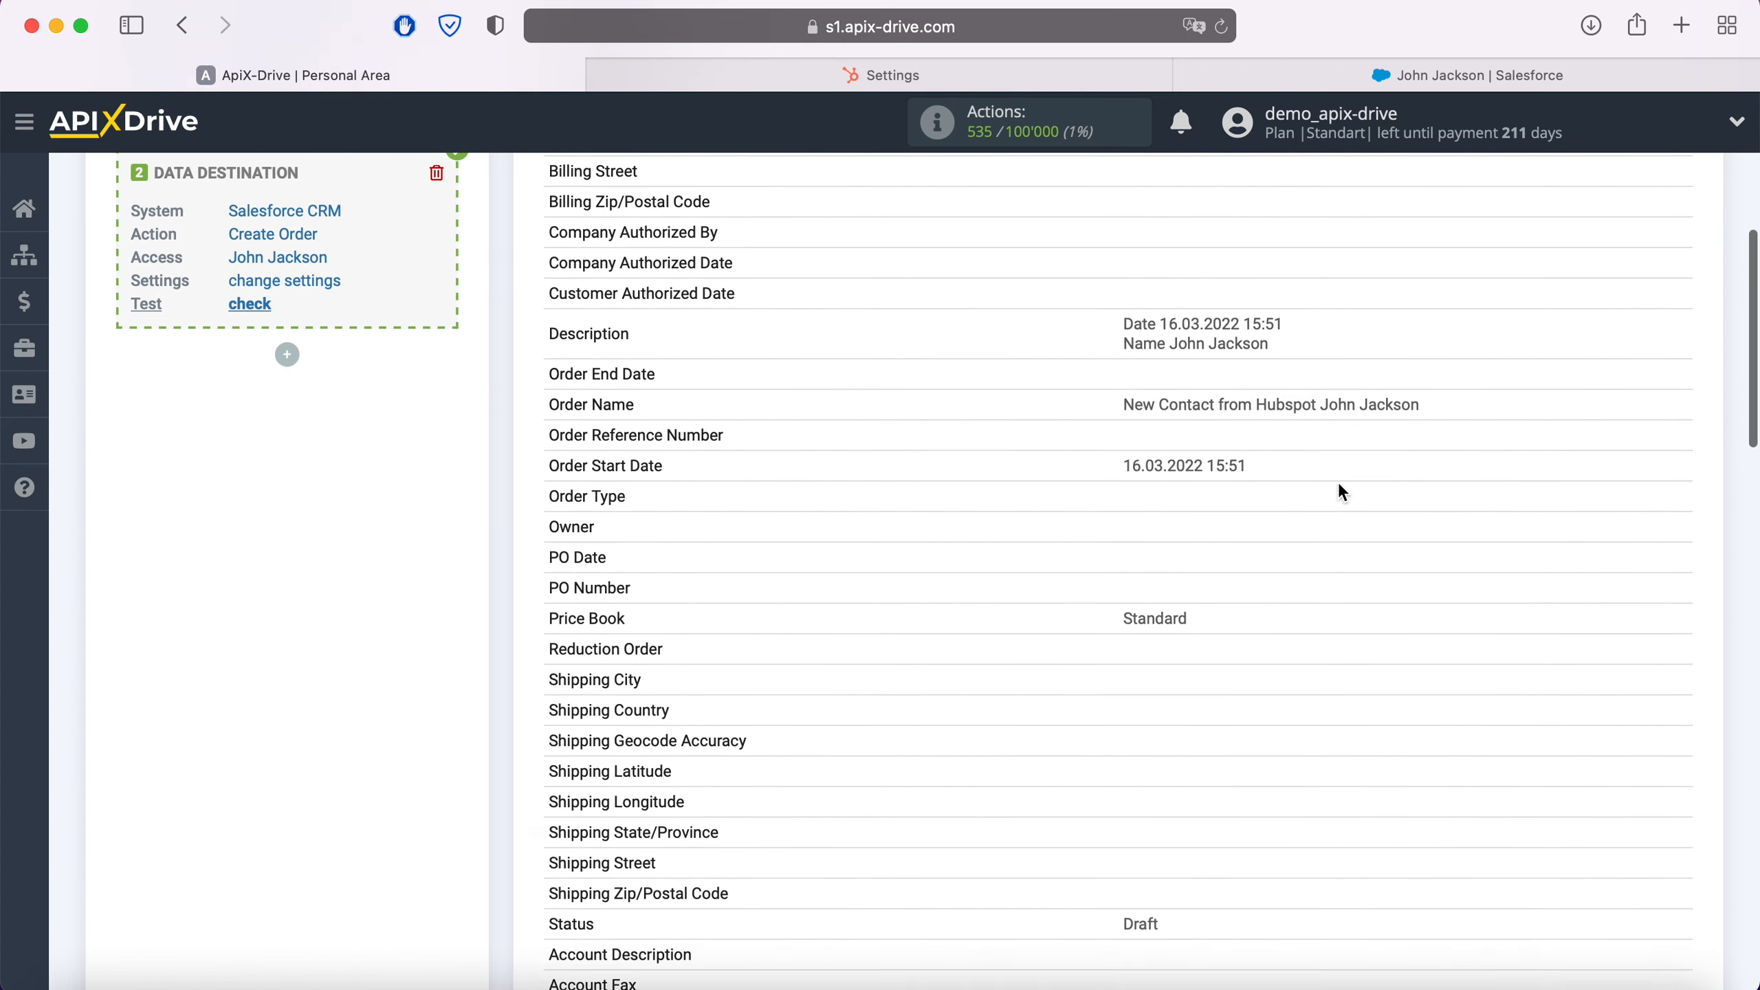
scroll(1342, 493, down, 15)
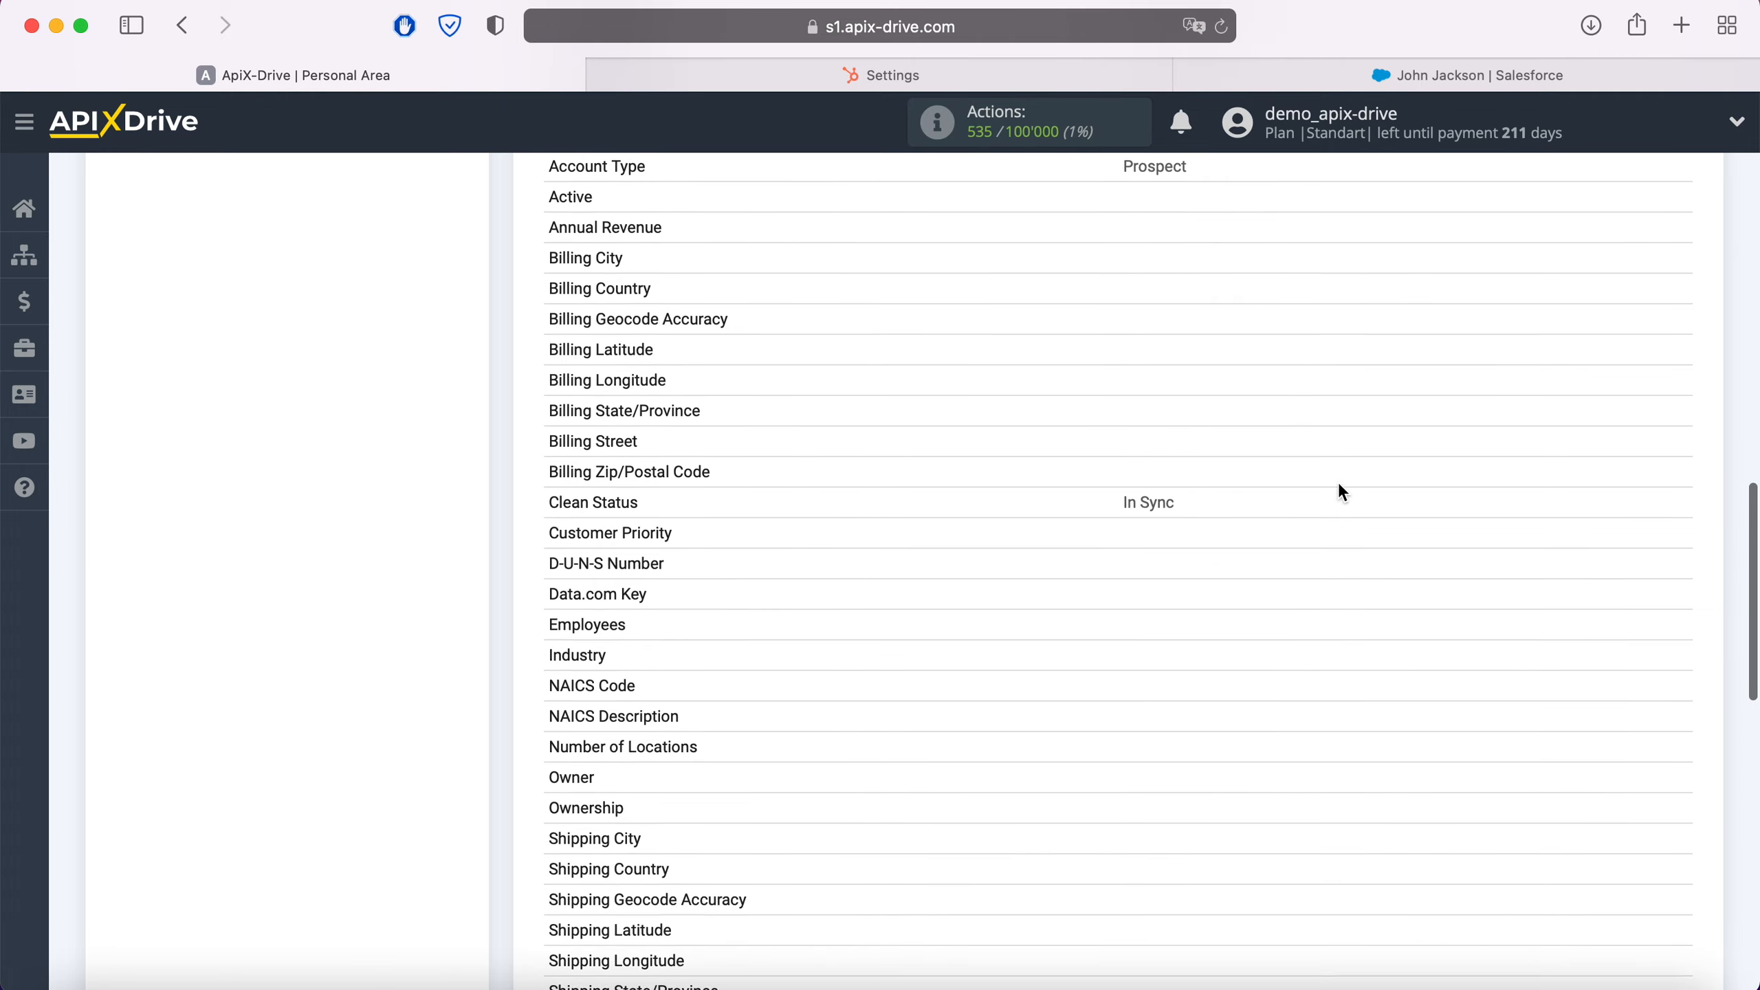
scroll(1342, 491, down, 6)
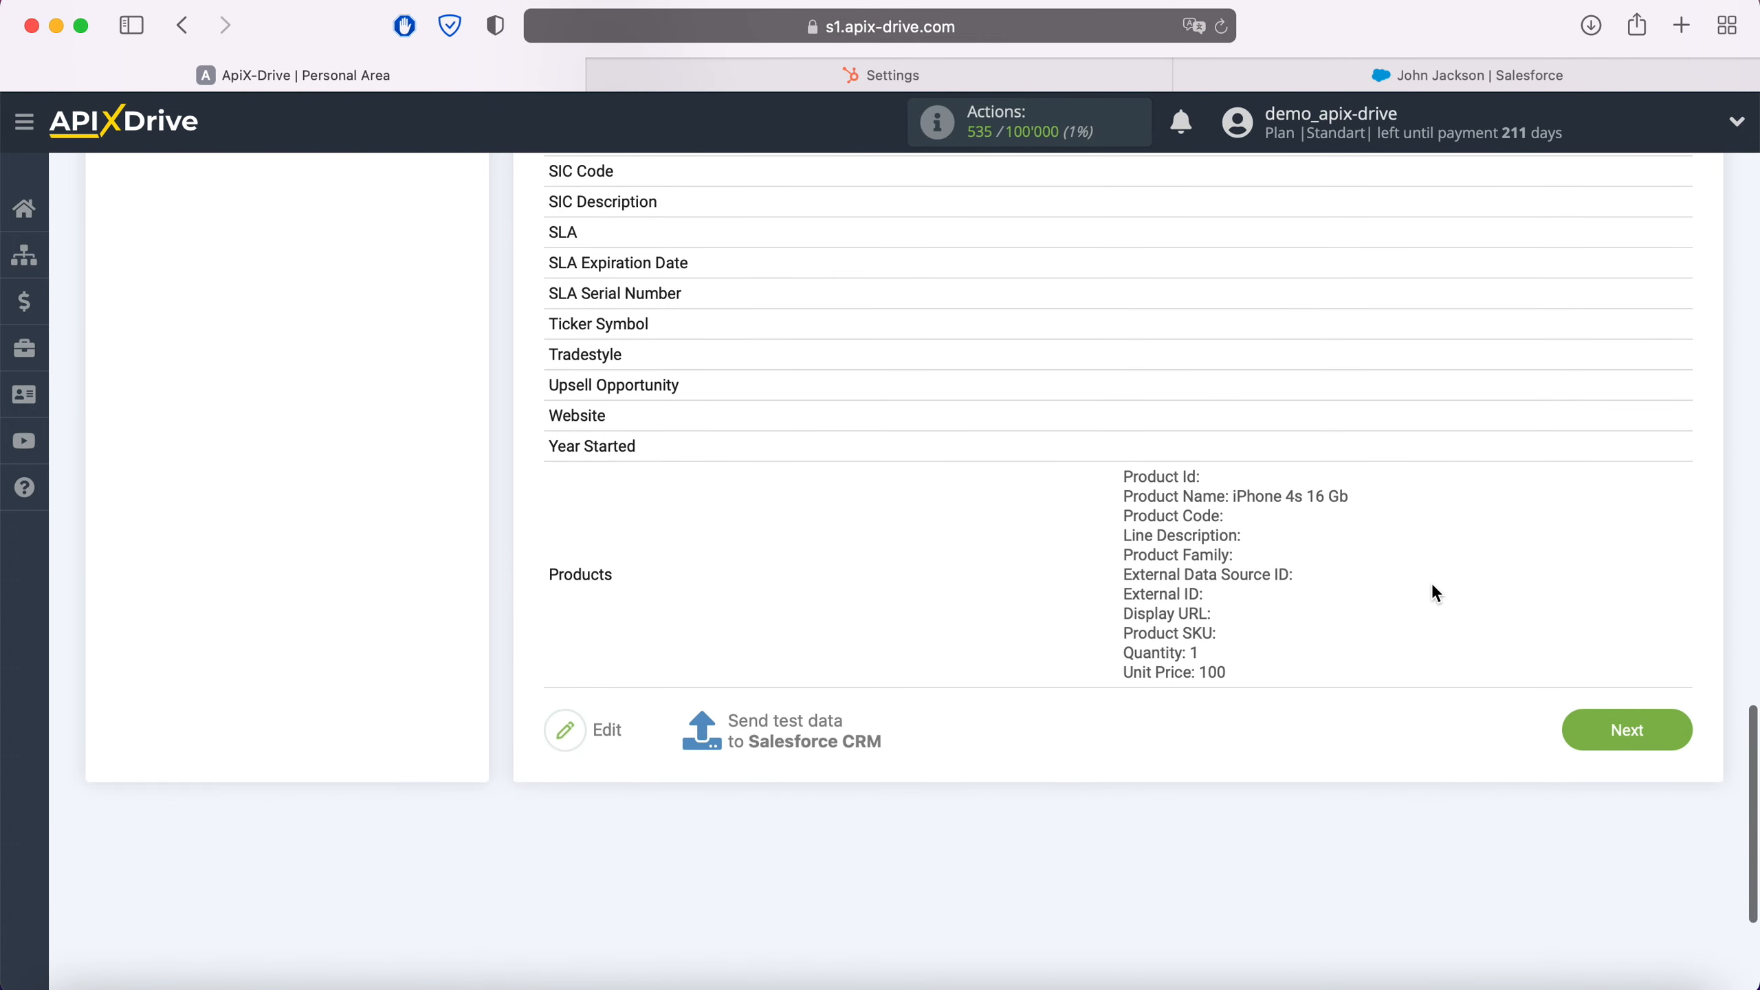
click(1682, 733)
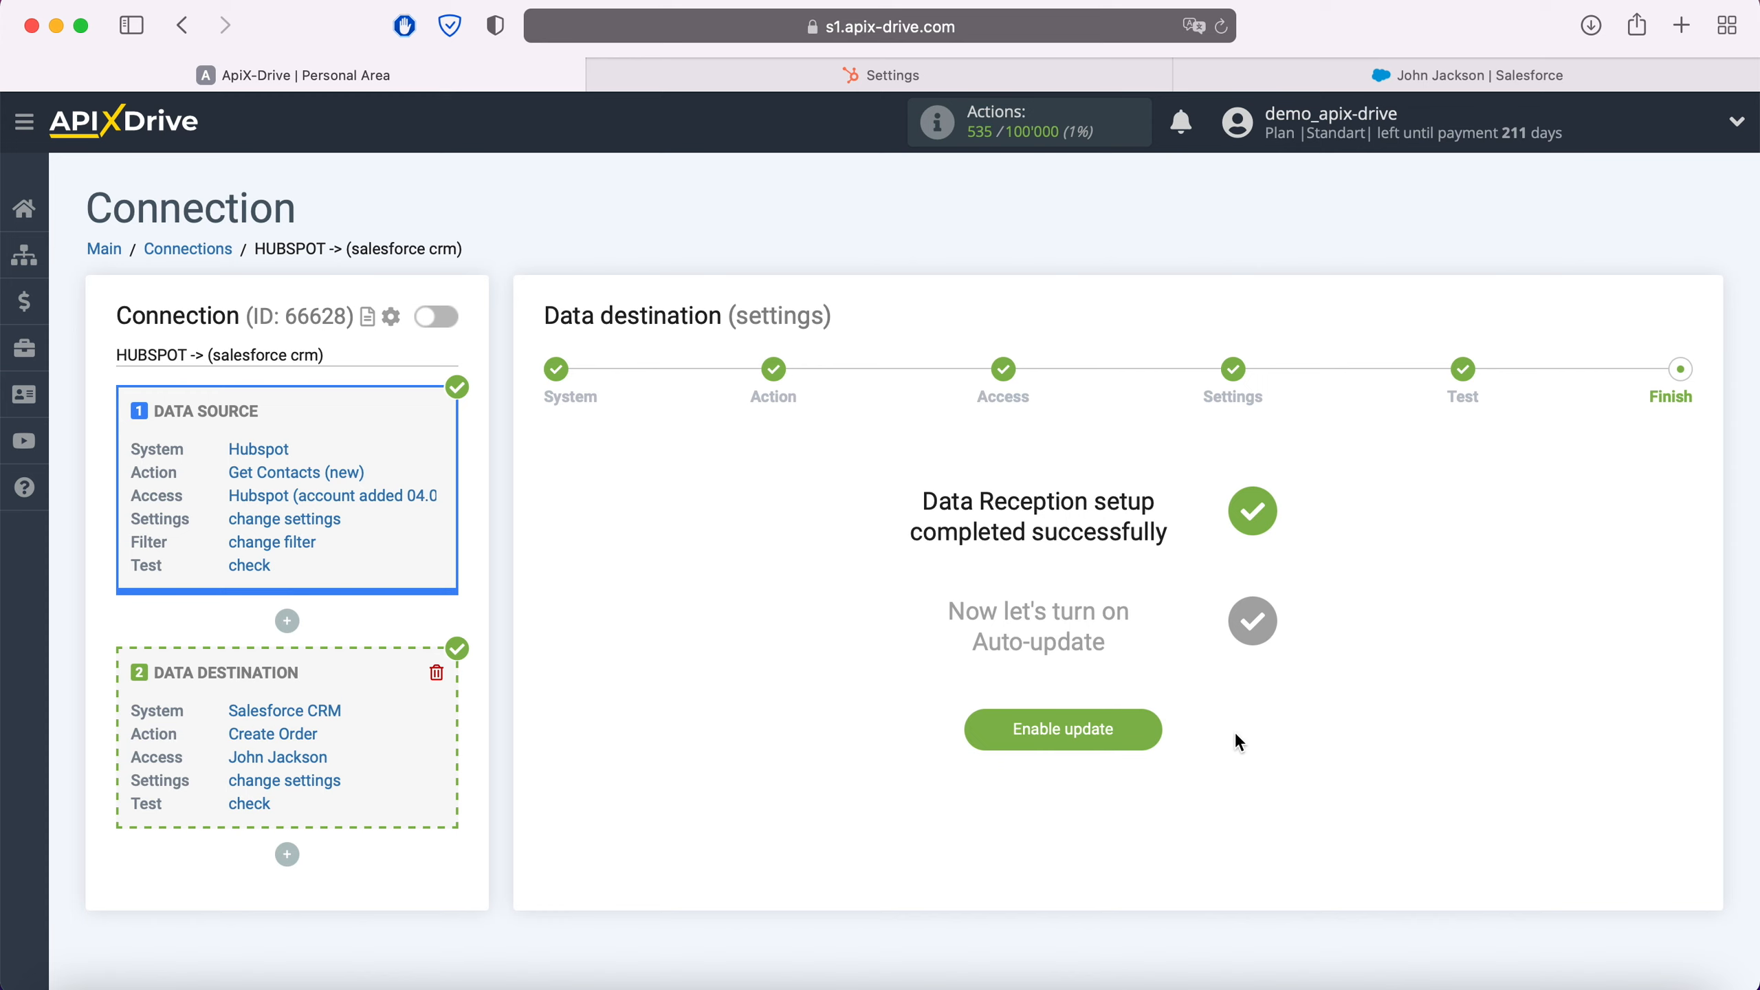
click(1139, 728)
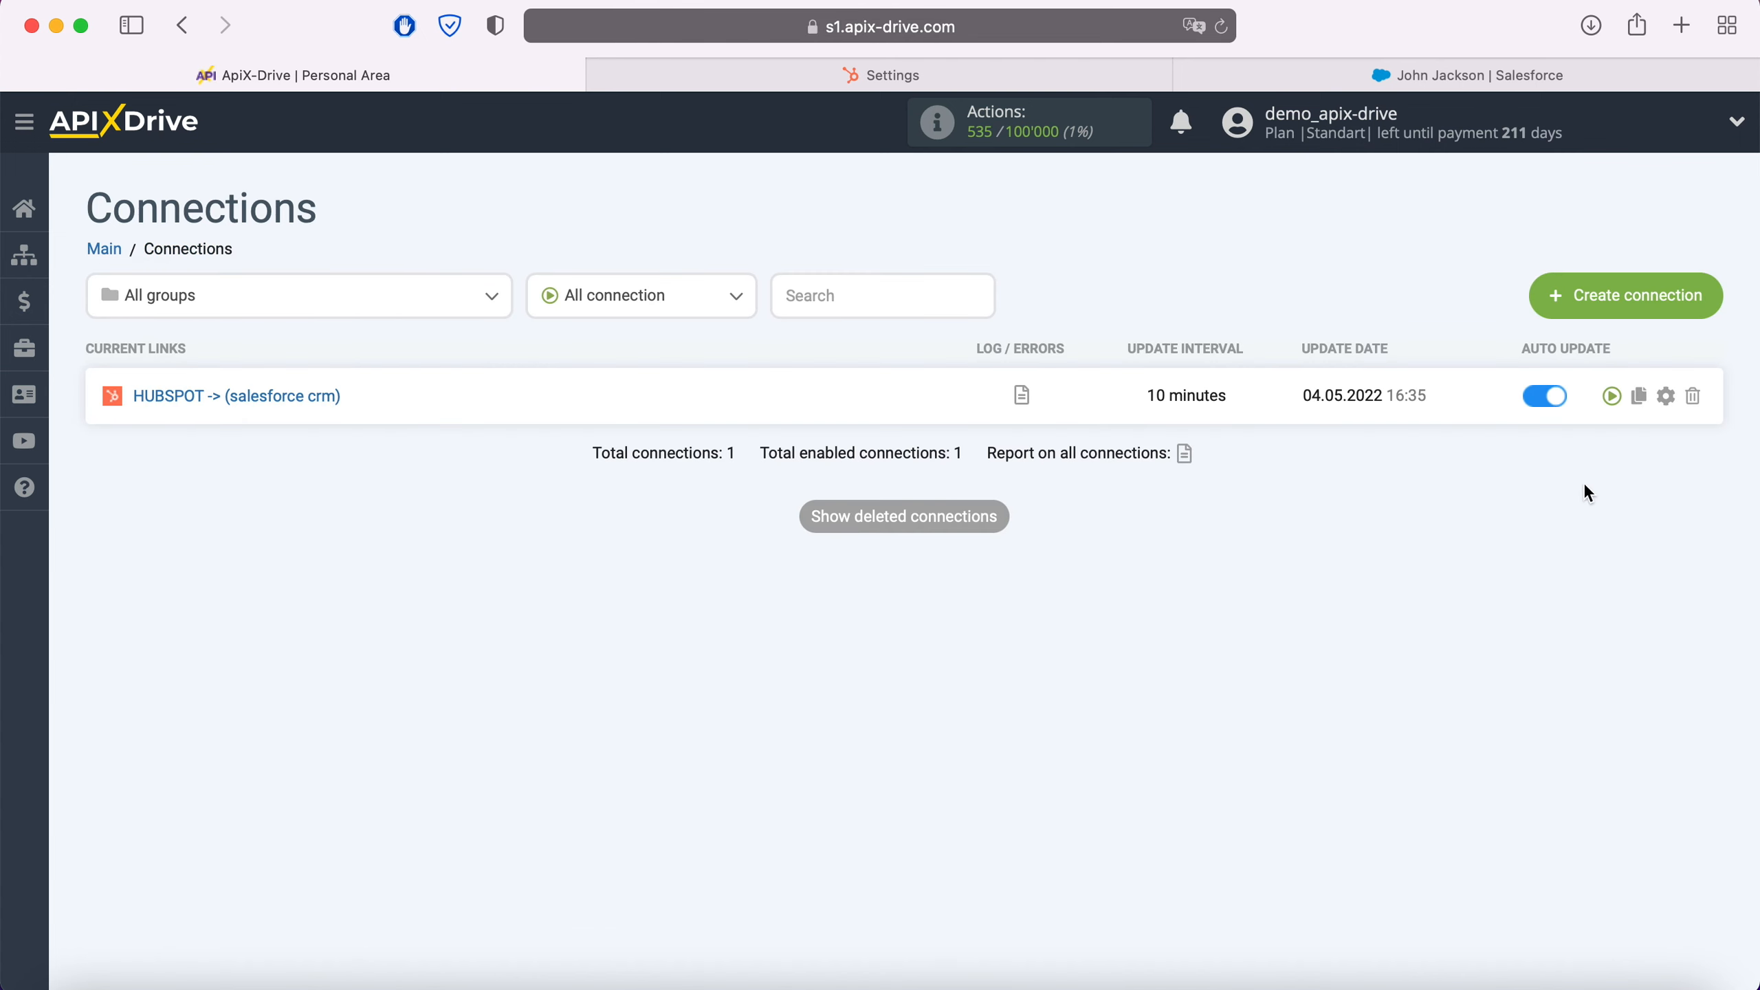
Set the HUBSPOT -> (salesforce crm) connection's update interval to 5 minutes and save it.
click(1665, 396)
click(1061, 568)
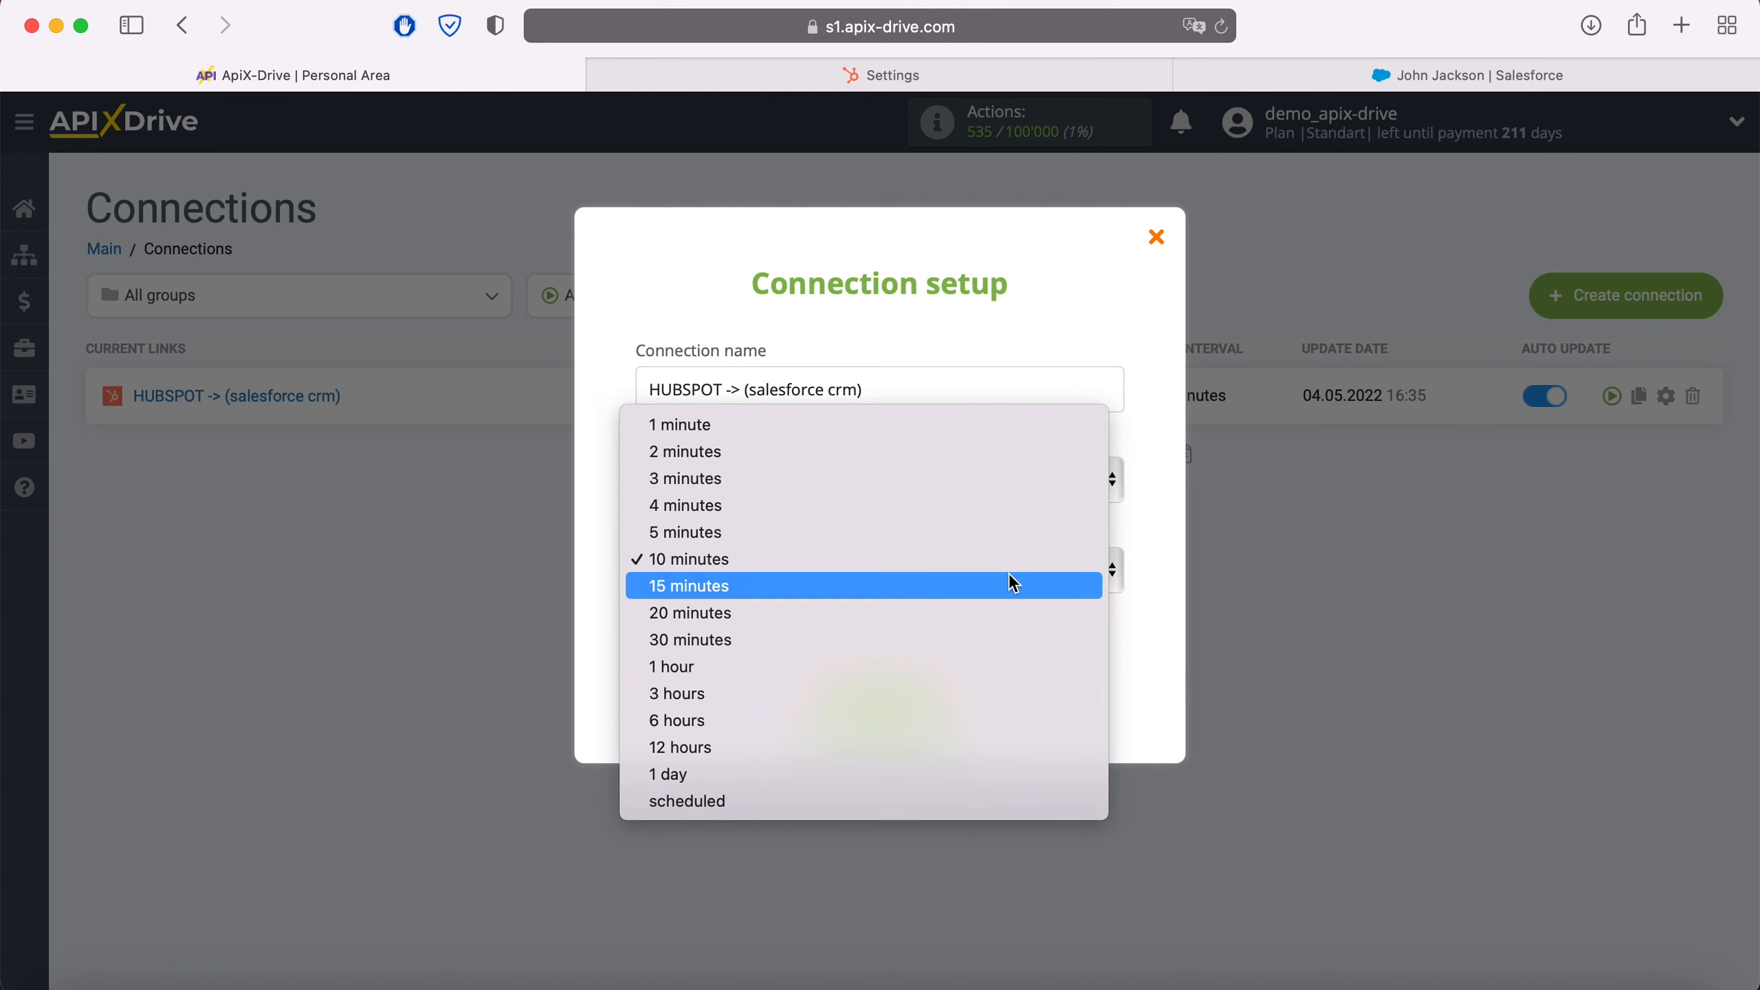
click(932, 534)
click(938, 699)
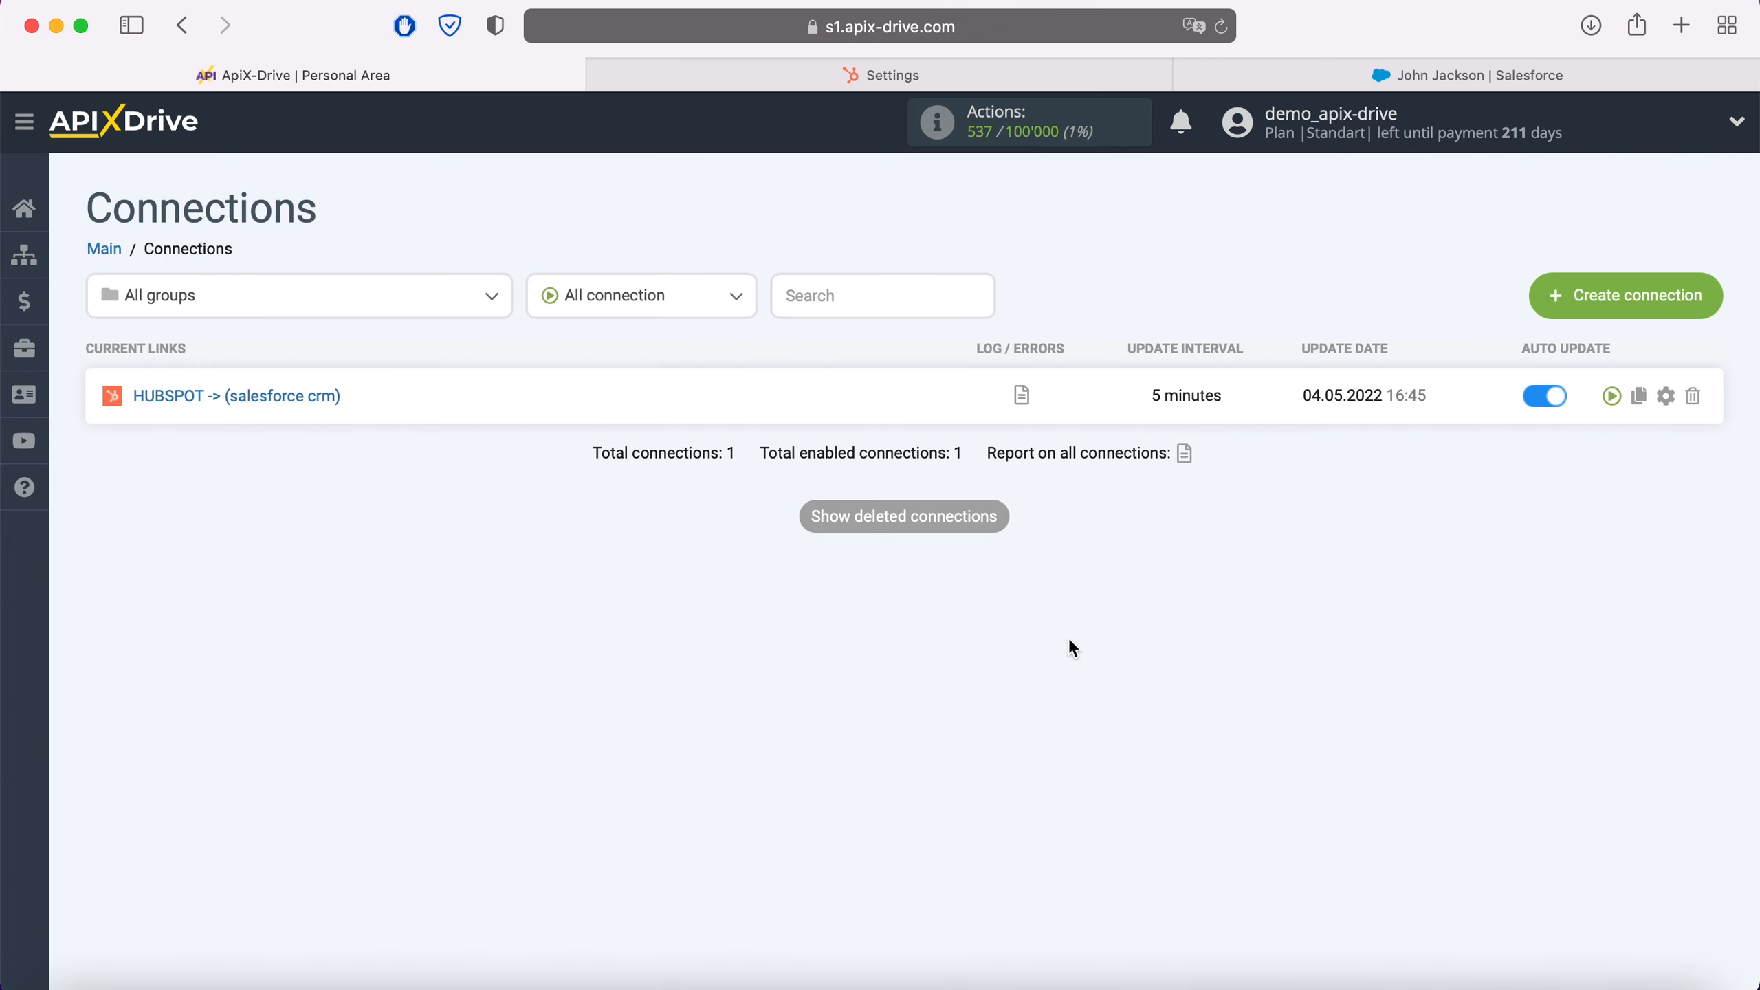